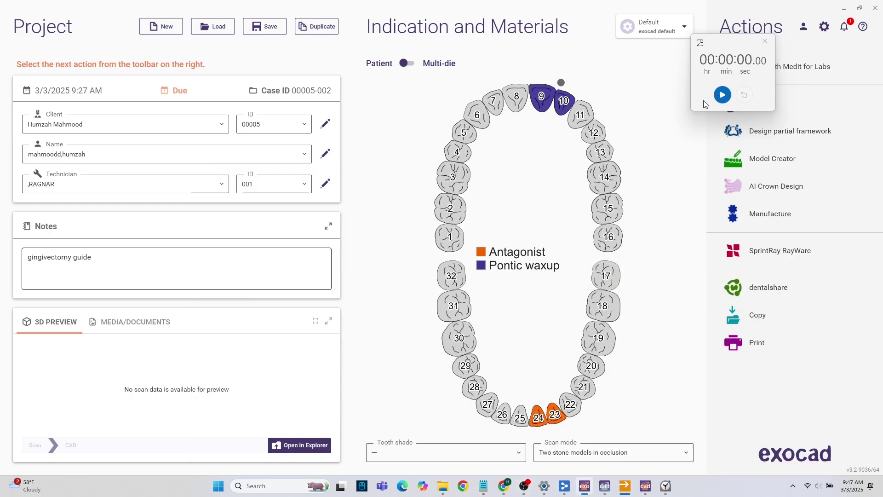
Start the stopwatch and switch to the open exocad DentalCAD design window
left_click(722, 95)
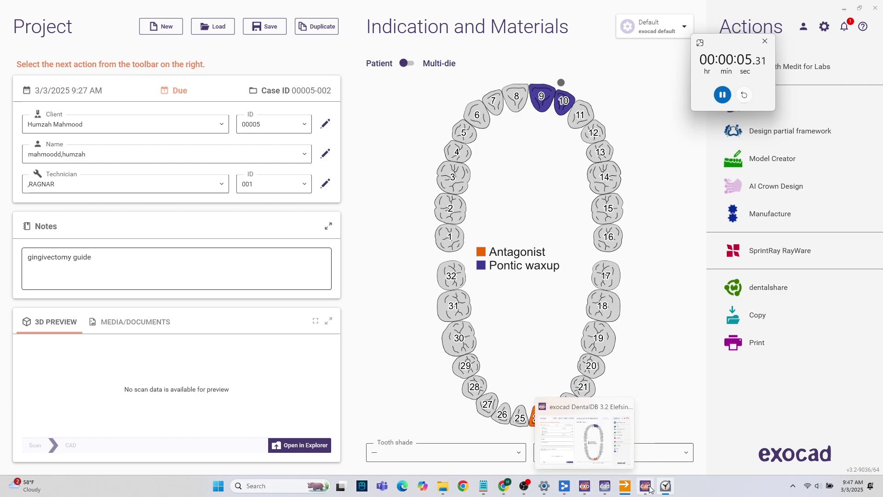
mouse_move(651, 489)
left_click(648, 454)
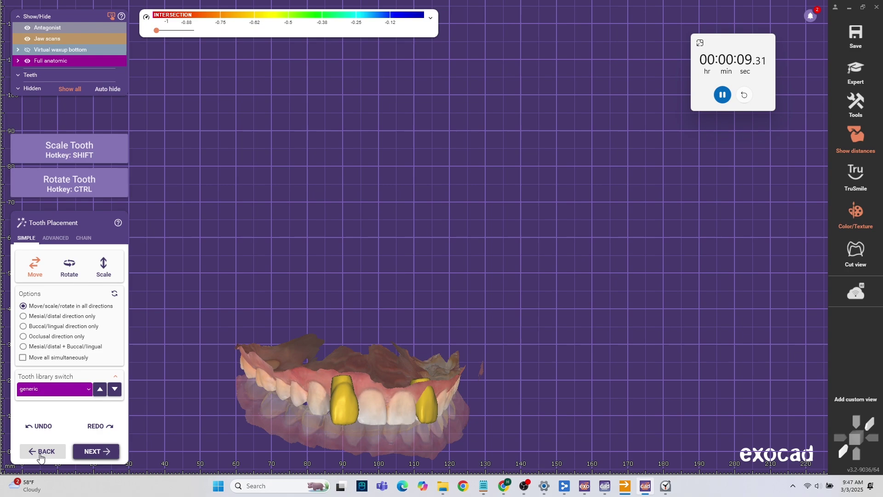
Go back through the design wizard to the scan data orientation stage
left_click(41, 455)
left_click(428, 282)
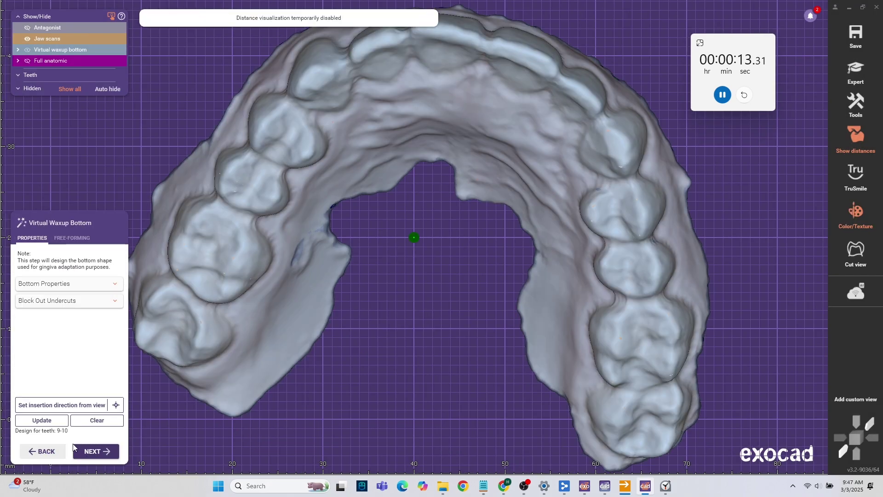
left_click(44, 453)
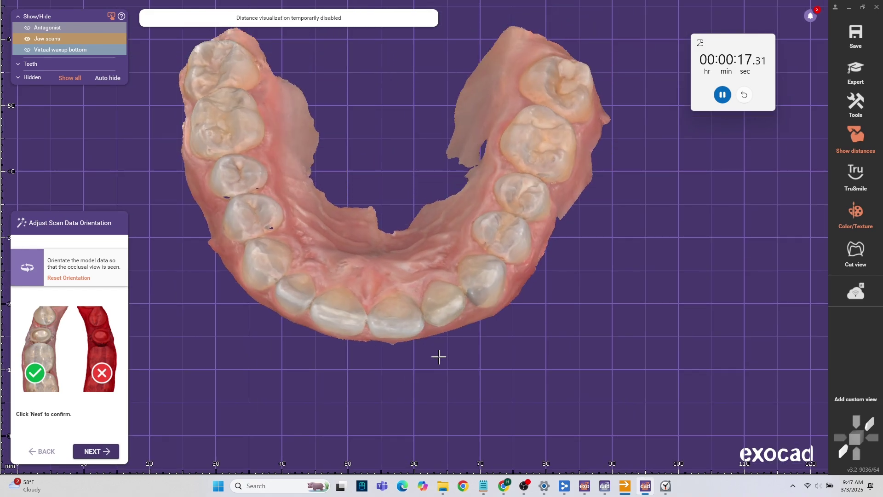
Confirm the upper jaw's occlusal orientation and generate the virtual waxup bottom for teeth 9-10 with its existing properties
right_click_drag(443, 413, 438, 410)
scroll(438, 405, "up", 3)
middle_click_drag(440, 399, 535, 420)
right_click_drag(535, 421, 535, 420)
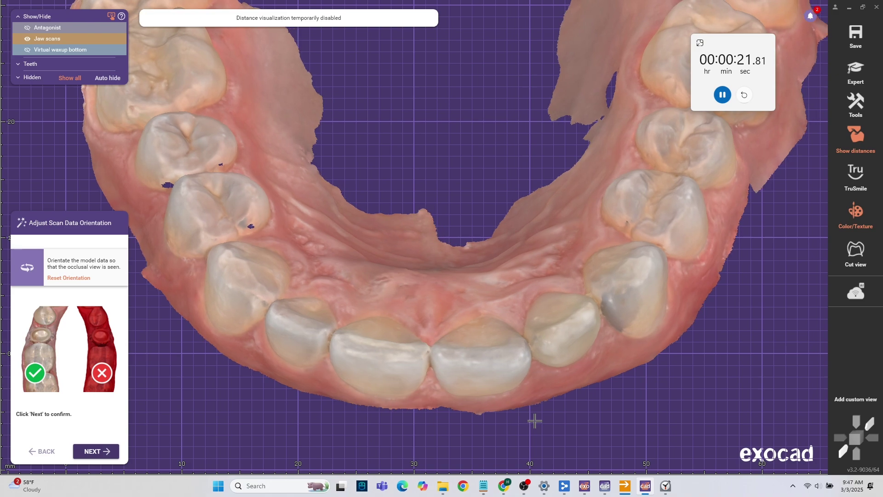
left_click(88, 452)
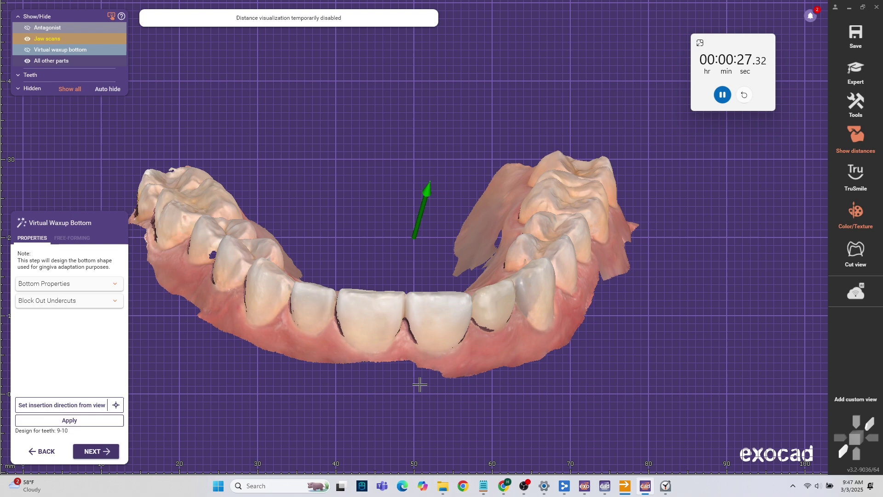
left_click(102, 453)
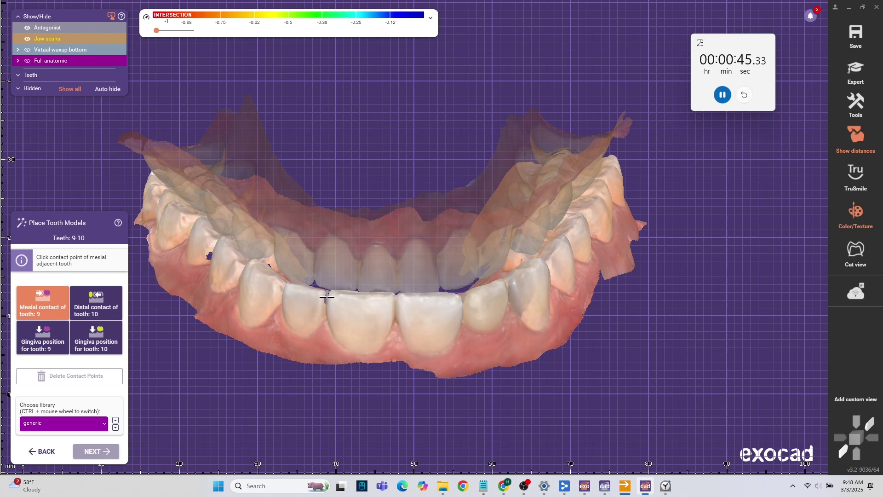
Turn the scans to a frontal view of the upper front teeth and store a custom view
right_click_drag(248, 349, 719, 421)
left_click(836, 455)
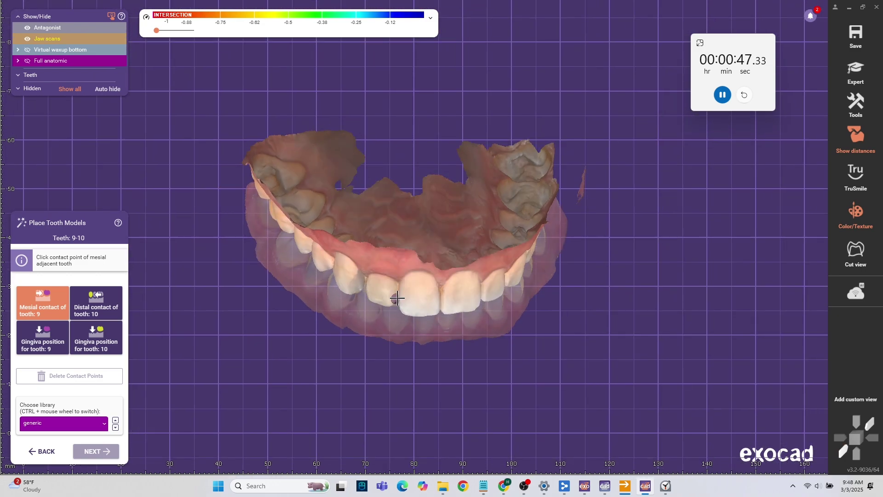
middle_click_drag(399, 289, 295, 380)
right_click_drag(294, 380, 335, 370)
middle_click_drag(335, 371, 505, 355)
right_click_drag(504, 355, 497, 330)
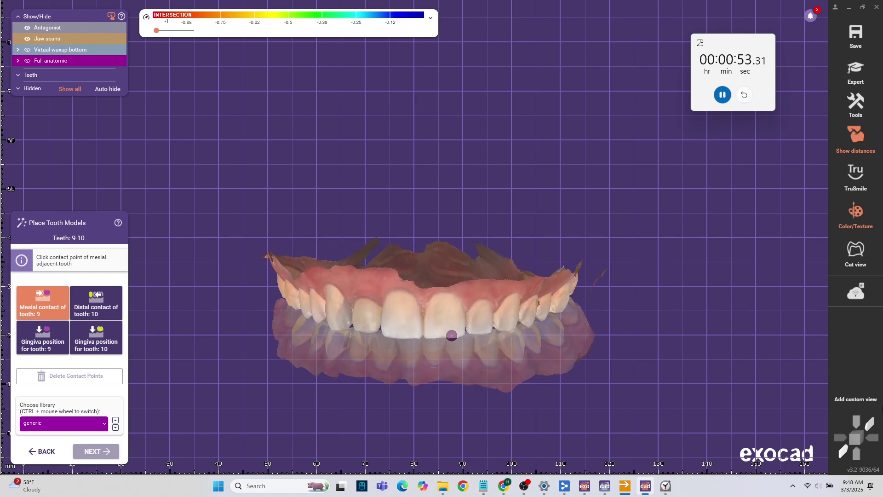
scroll(361, 312, "up", 5)
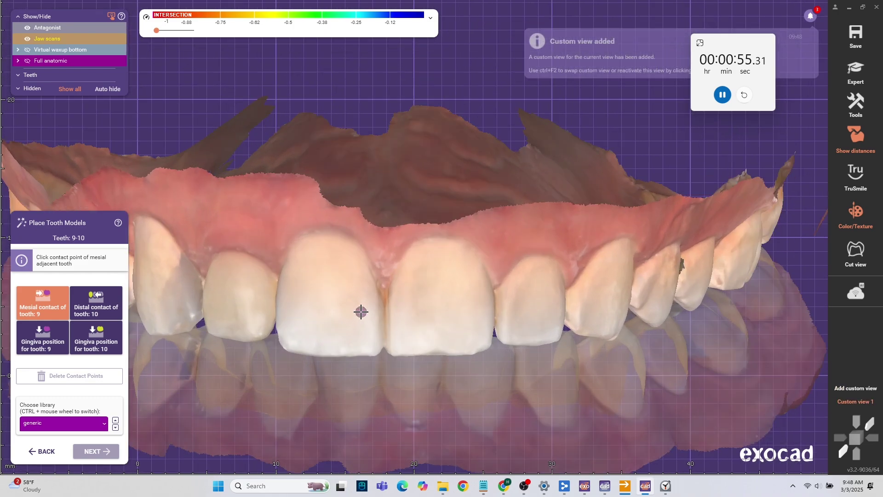
left_click(587, 302)
left_click(619, 299)
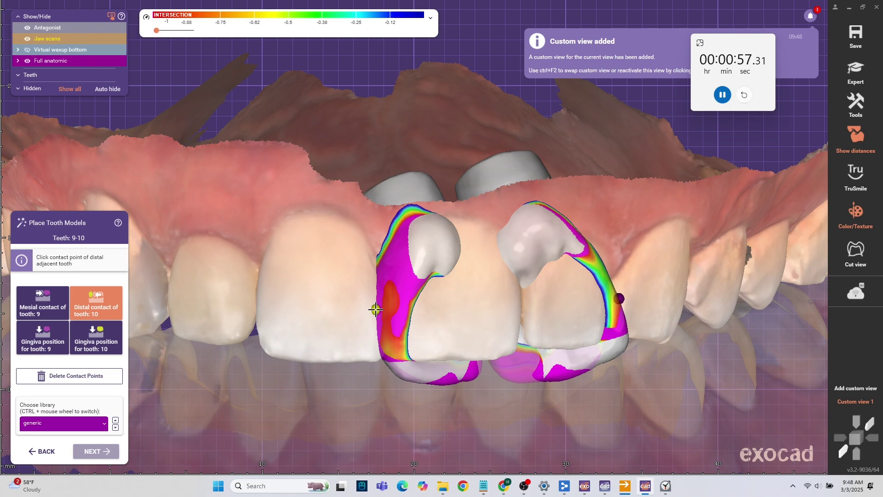
left_click(72, 381)
Set the mesial contact of tooth 9 at tooth 8 and the distal contact of tooth 10 at tooth 11, then proceed to tooth placement
left_click(381, 309)
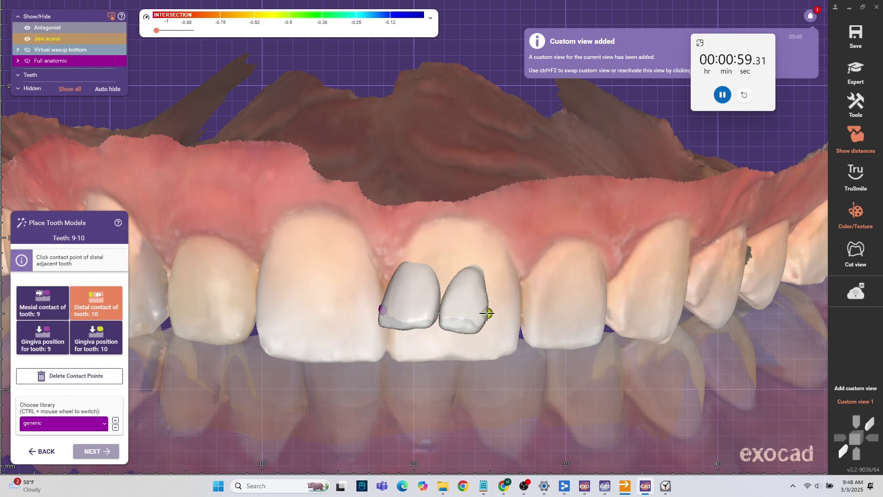
left_click(622, 301)
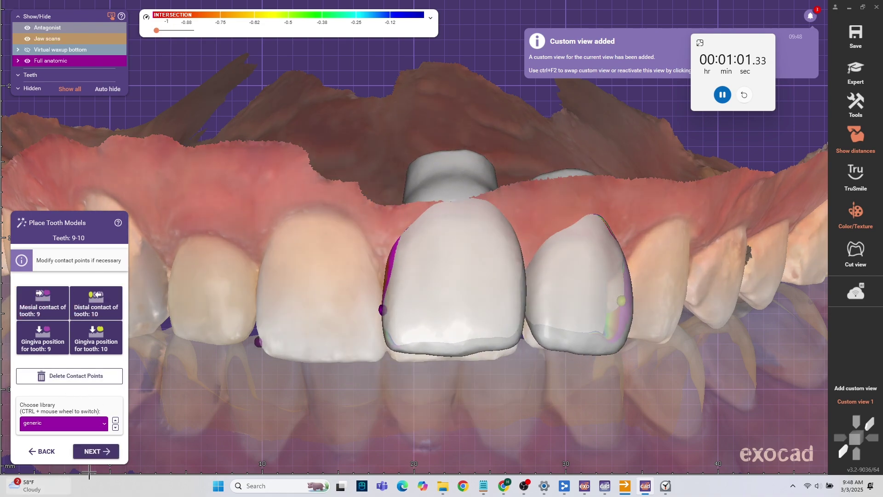
left_click(105, 453)
Load a custom model tooth from the generic library for the tooth 9 pontic waxup
right_click(448, 287)
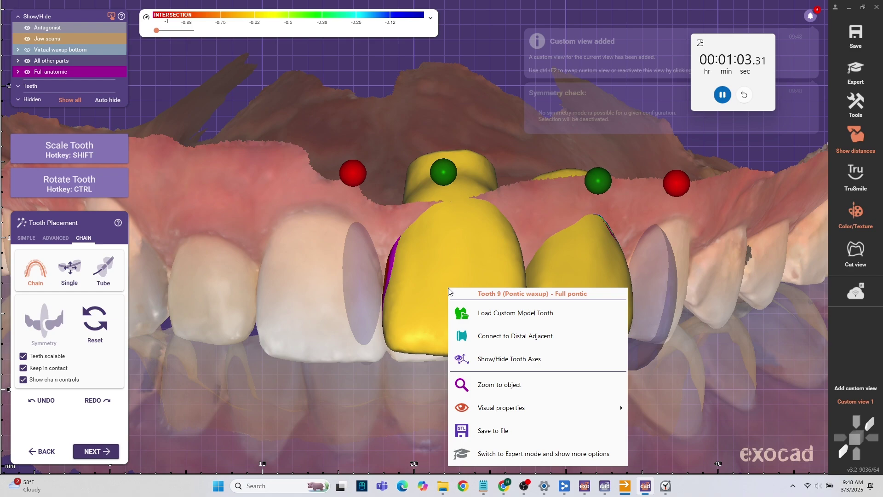
left_click(482, 314)
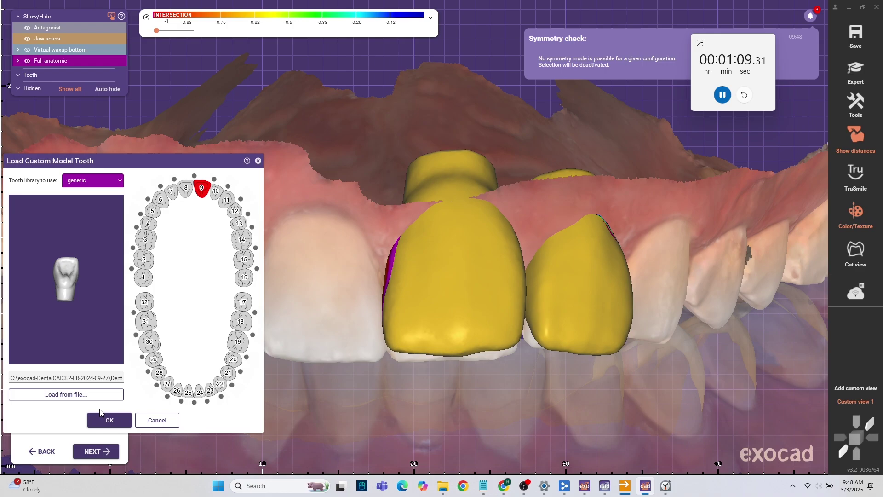
left_click(110, 420)
left_click(481, 282)
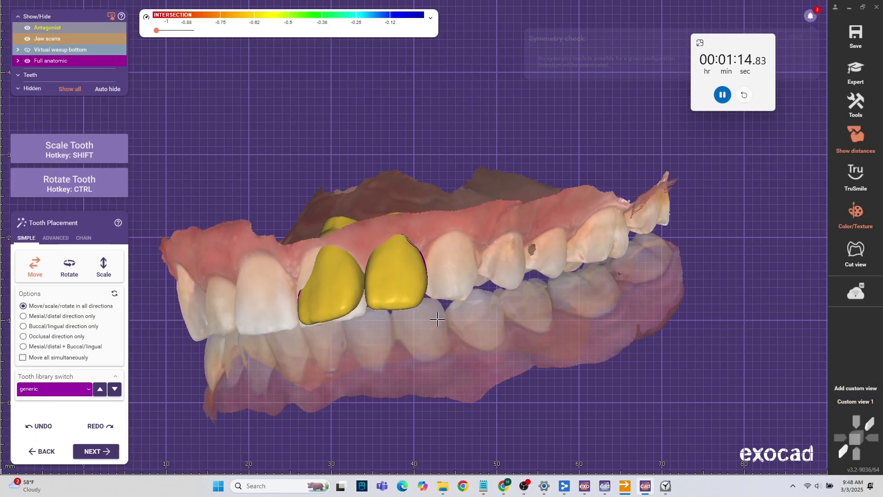
Move the tooth 9 model below the arch and shift the tooth 10 model over the natural tooth 10
right_click_drag(437, 319, 438, 318)
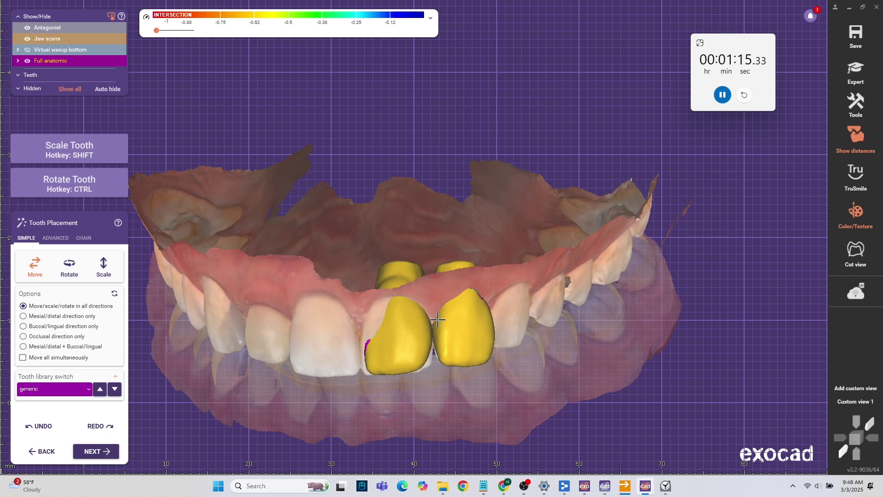
scroll(409, 353, "down", 1)
left_click_drag(407, 352, 473, 452)
left_click_drag(476, 340, 508, 349)
Move the tooth 9 model across the arch toward the natural lateral incisor at position 7
scroll(551, 403, "down", 3)
scroll(548, 401, "up", 1)
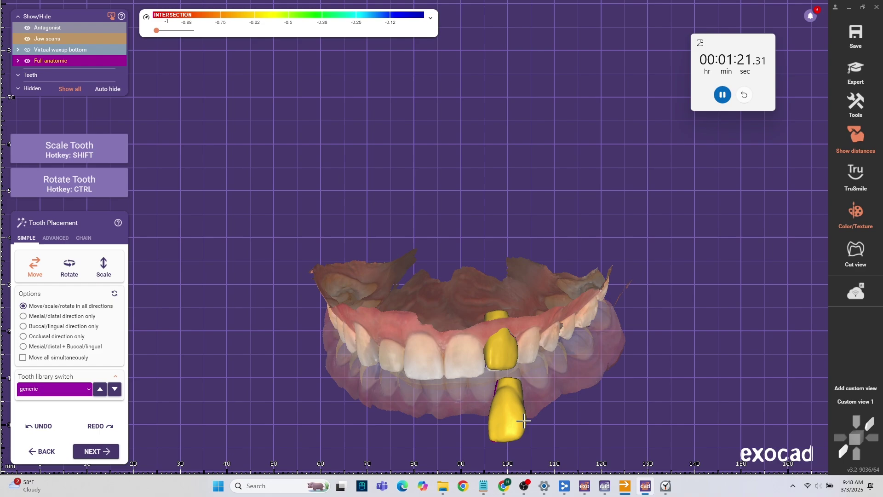
left_click_drag(524, 420, 408, 385)
right_click_drag(401, 355, 399, 355)
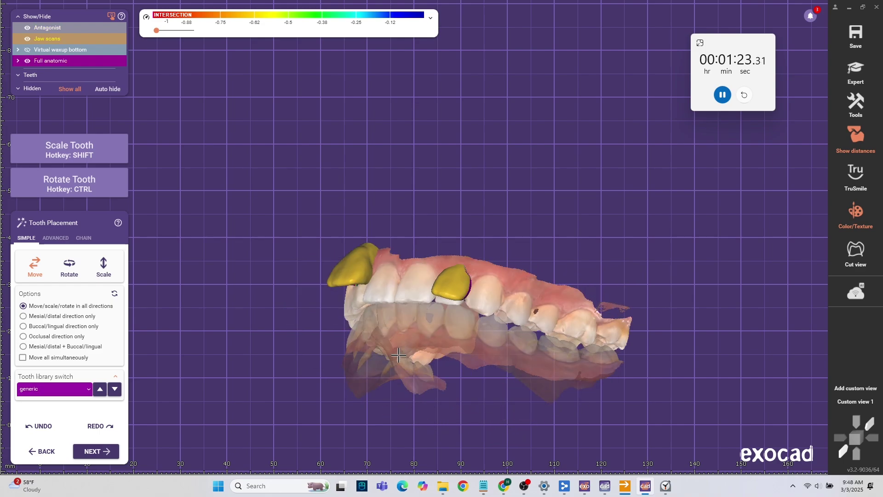
Rotate the relocated tooth 9 model at position 7 so it follows the curve and inclination of the arch
scroll(388, 272, "up", 6)
right_click_drag(432, 313, 434, 315)
middle_click_drag(434, 315, 419, 277)
right_click_drag(416, 239, 455, 375)
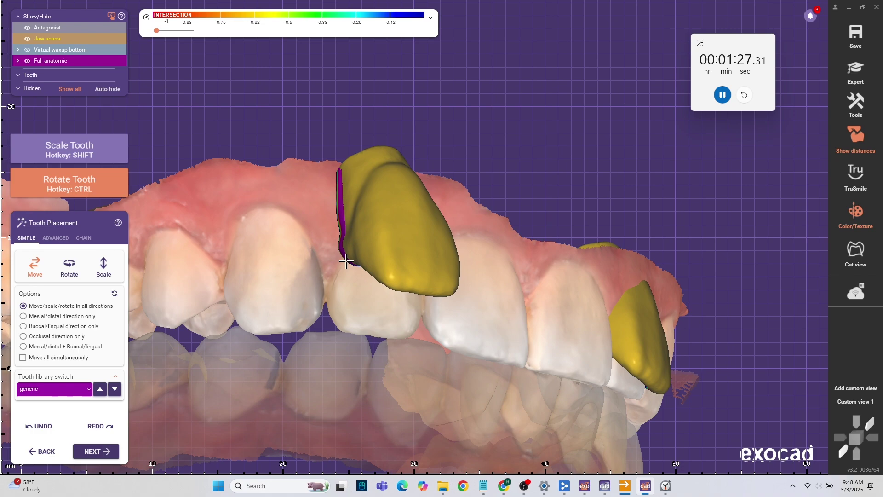
left_click_drag(348, 263, 404, 275, "ctrl")
right_click_drag(405, 275, 403, 277)
left_click_drag(437, 281, 362, 269, "ctrl")
left_click_drag(385, 300, 405, 302, "ctrl")
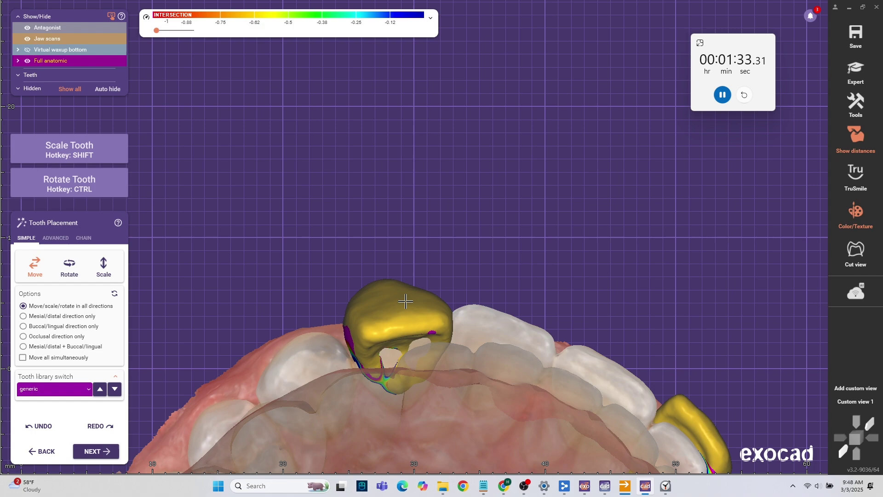
right_click_drag(403, 304, 400, 307)
left_click_drag(396, 162, 432, 164, "ctrl")
right_click_drag(432, 163, 400, 279)
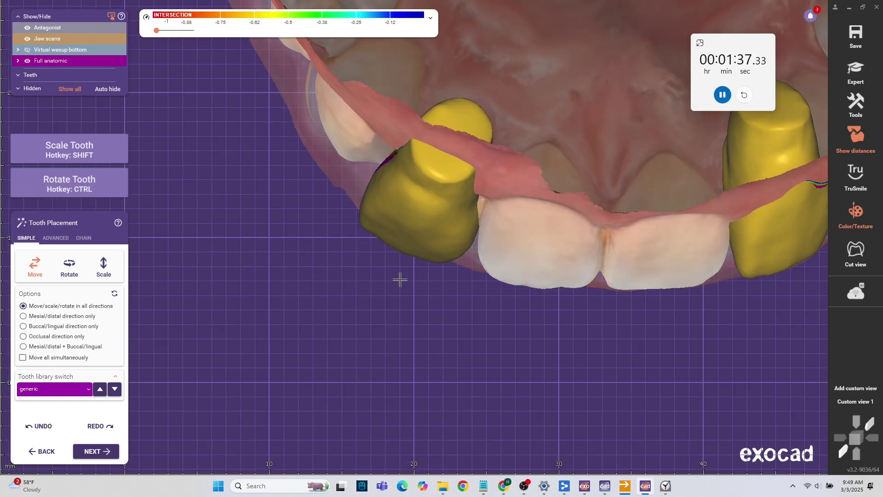
Shift, scale and rotate the model at position 7 to fit over the natural lateral incisor
left_click_drag(417, 223, 426, 215)
right_click_drag(431, 211, 358, 212)
left_click_drag(353, 198, 394, 227, "shift")
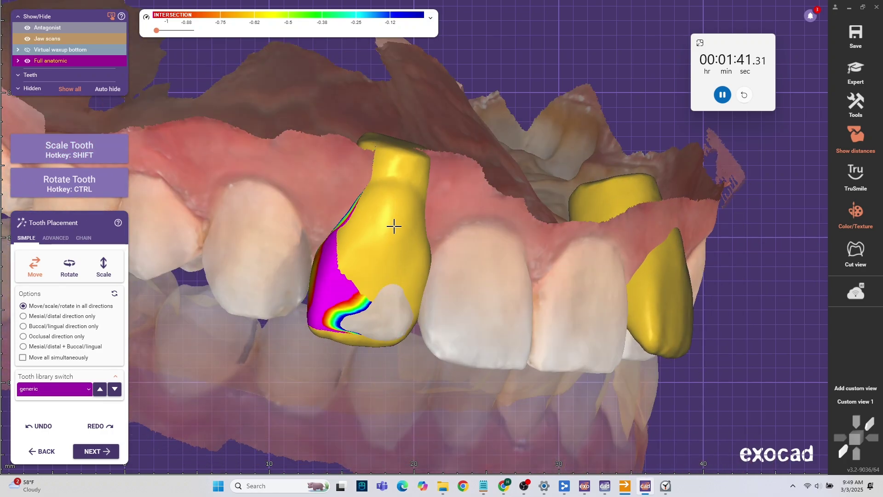
right_click_drag(392, 248, 295, 250)
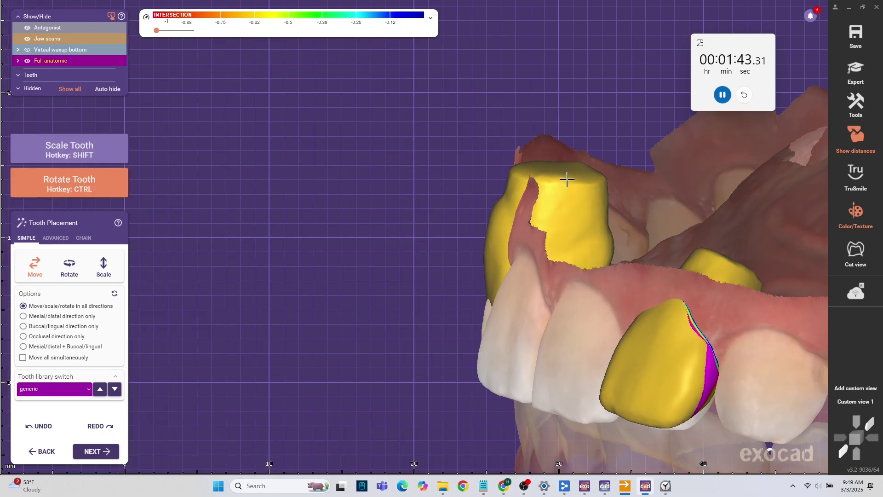
left_click_drag(568, 179, 587, 184, "ctrl")
right_click_drag(496, 231, 580, 216)
Switch tooth placement to the advanced options and scale down the model at position 7 to match the natural tooth
scroll(452, 292, "down", 5)
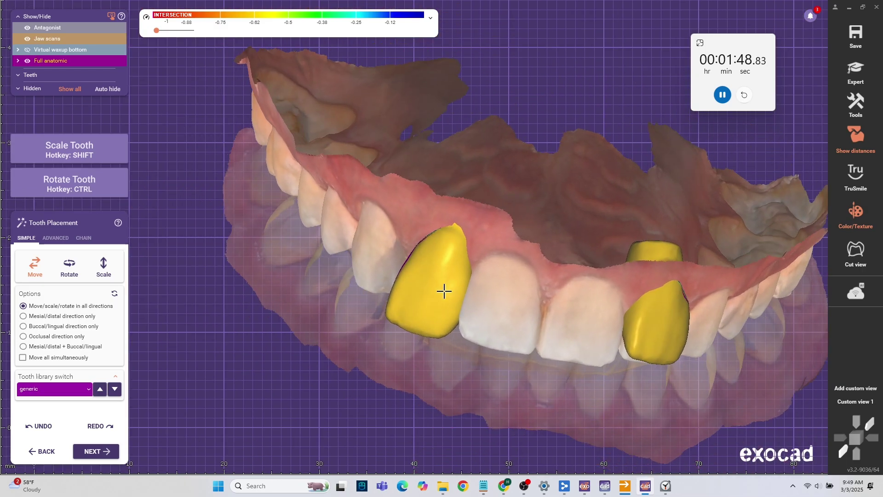
right_click_drag(444, 292, 443, 290)
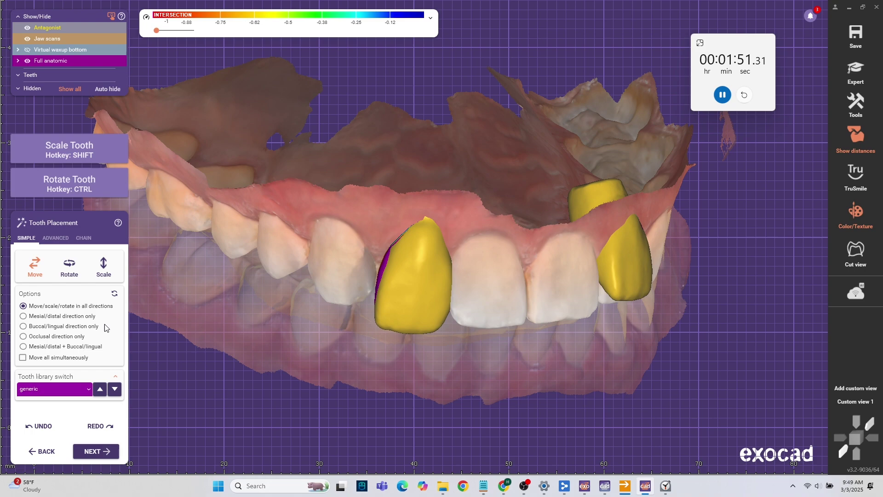
key("ctrl")
key("shift")
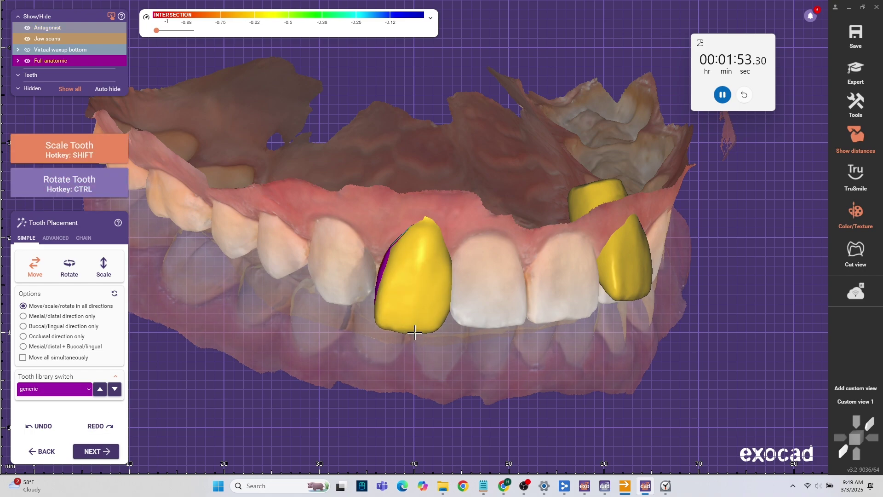
left_click(64, 241)
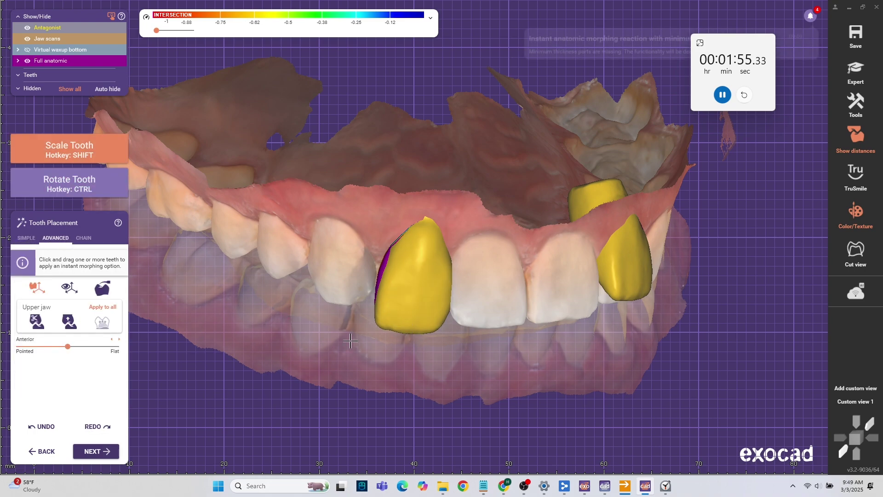
left_click_drag(416, 327, 428, 309, "shift")
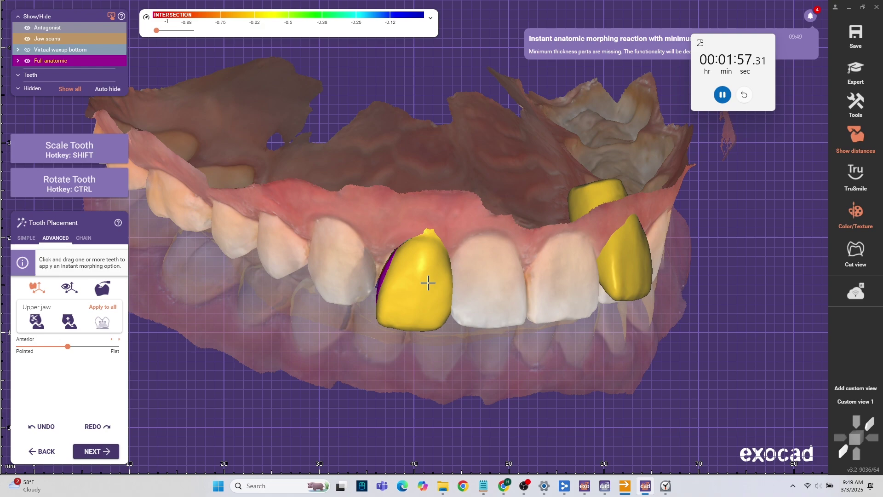
key("ctrl")
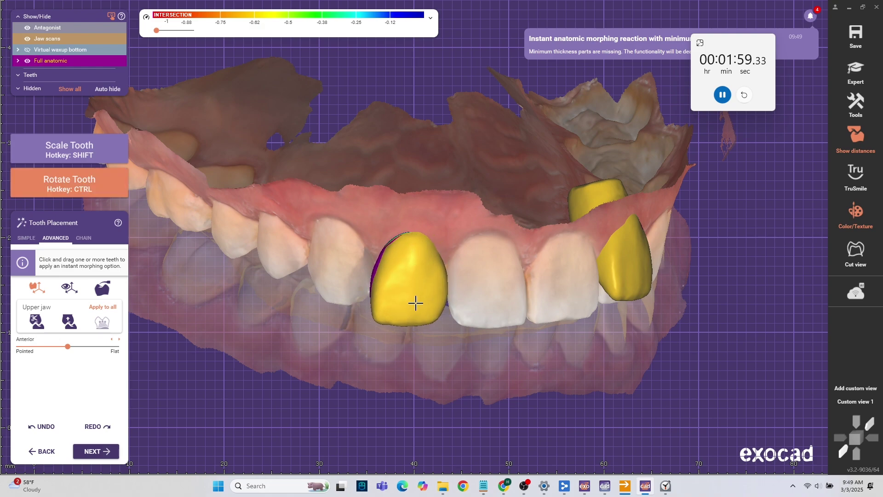
Rotate the model at position 7 slightly to line its facial surface up with the adjacent canine and central incisor
scroll(415, 302, "down", 4)
right_click_drag(384, 276, 456, 215)
scroll(401, 257, "up", 7)
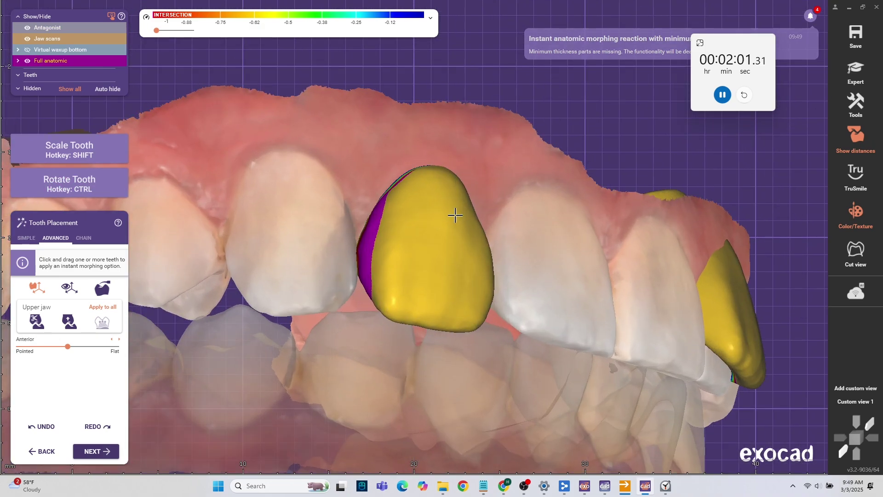
middle_click_drag(432, 212, 393, 235)
right_click_drag(392, 235, 394, 198)
mouse_move(394, 235)
left_mouse_down("ctrl")
mouse_move(382, 247)
mouse_move(407, 237)
left_mouse_up("ctrl")
right_click_drag(386, 267, 387, 270)
scroll(807, 445, "down", 3)
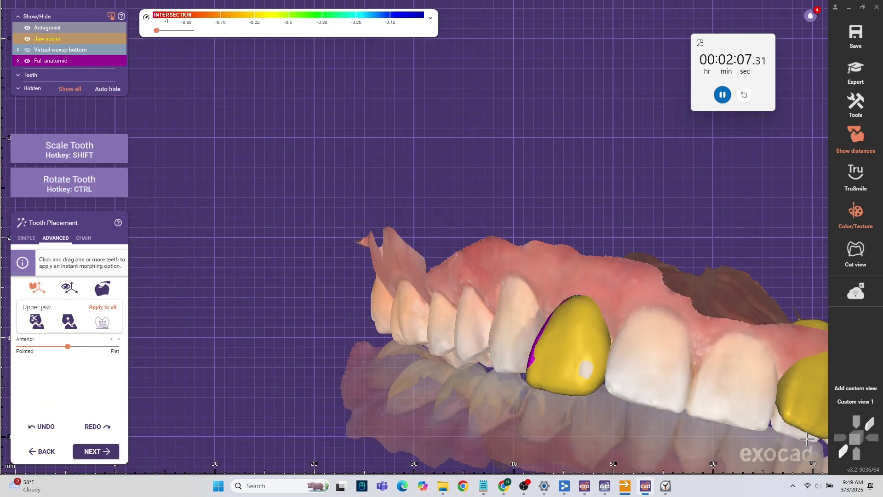
Adjust the tilt of the model at position 7 relative to the neighbouring teeth
middle_click_drag(755, 401, 452, 327)
right_click_drag(452, 327, 432, 258)
left_click_drag(432, 255, 435, 221, "ctrl")
right_click_drag(434, 229, 326, 389)
scroll(327, 389, "down", 3)
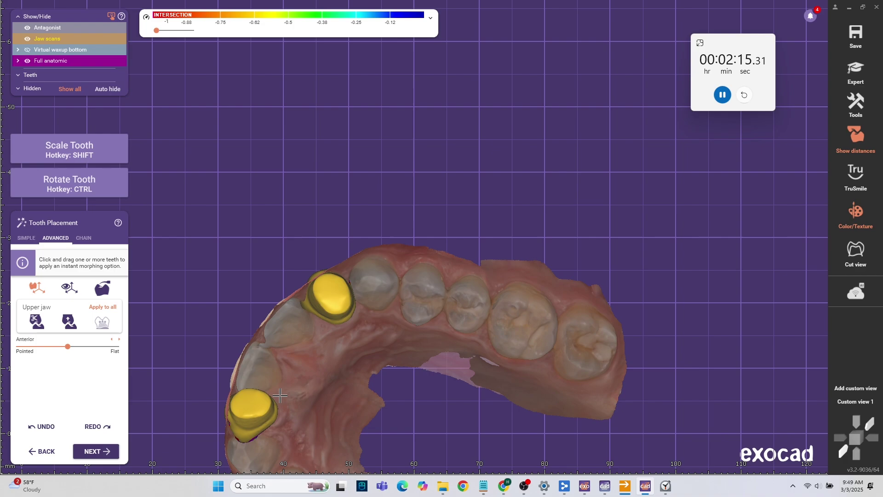
Shift and rotate the upper left lateral incisor model until its facial surface covers the natural tooth
key("ctrl")
scroll(261, 410, "down", 4)
middle_click(269, 409)
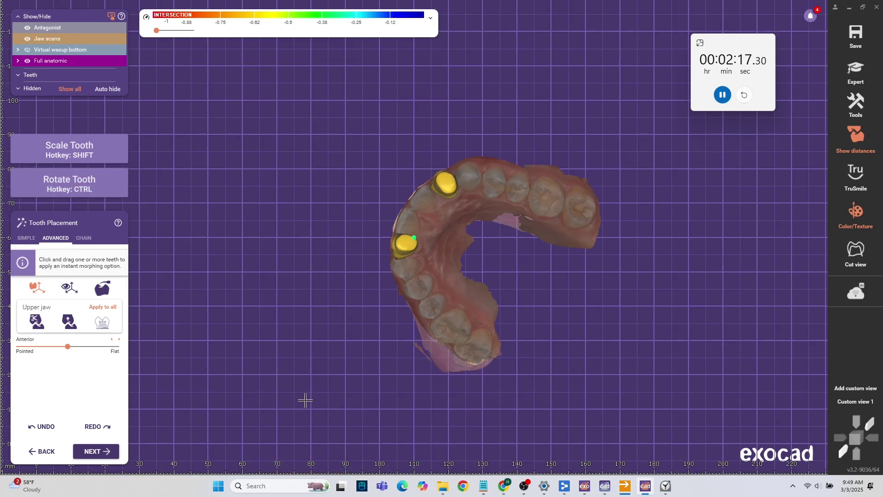
right_click_drag(310, 396, 412, 331)
scroll(427, 276, "up", 8)
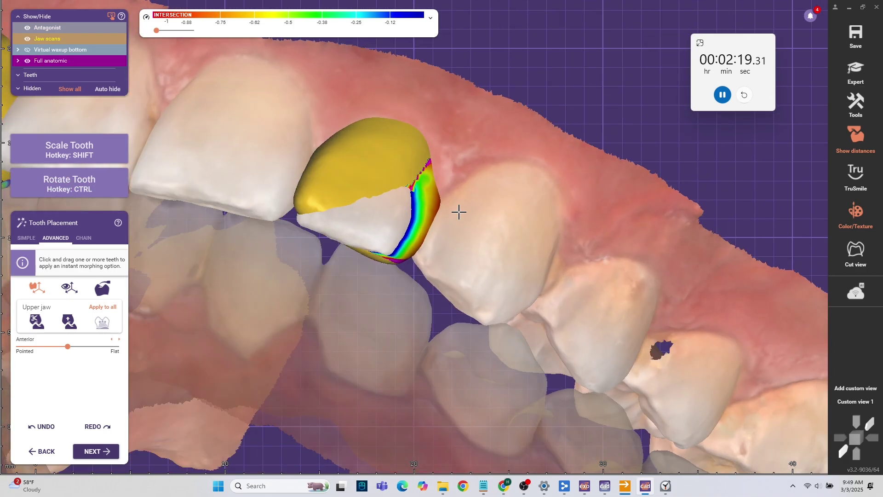
right_click_drag(457, 212, 455, 203)
left_click_drag(406, 148, 400, 172)
right_click_drag(400, 171, 411, 193)
left_click_drag(482, 97, 482, 122, "ctrl")
right_click_drag(480, 121, 476, 189)
left_click_drag(477, 189, 471, 189)
right_click_drag(474, 188, 451, 203)
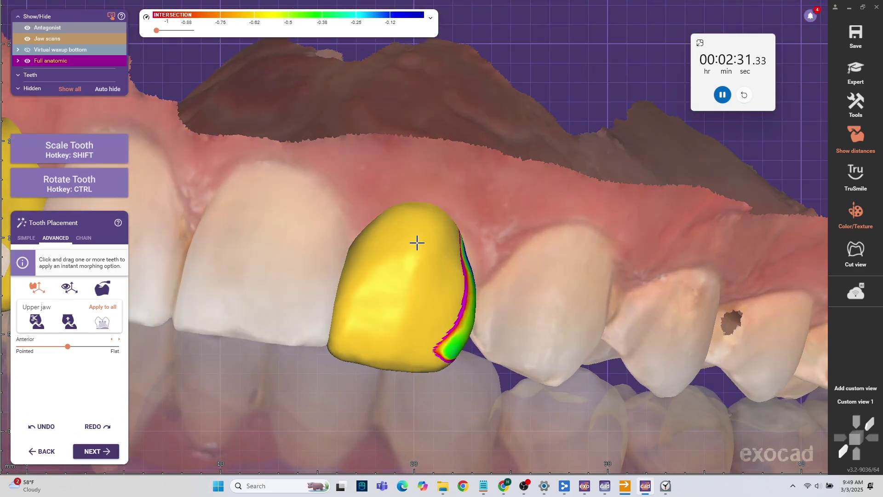
Shift the upper left lateral incisor model slightly toward the canine and toggle its transparency to compare it with the natural tooth
left_click_drag(424, 245, 428, 244)
middle_click(435, 238, "shift")
middle_click(438, 234, "shift")
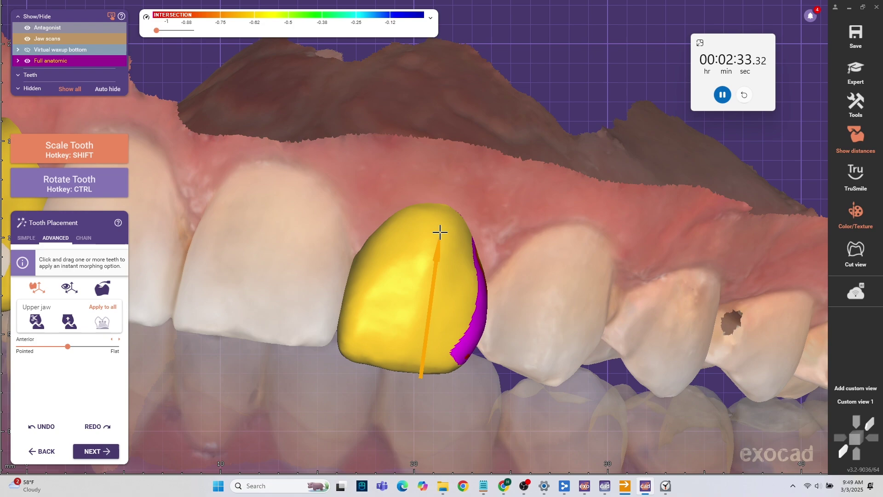
middle_click(433, 272, "shift")
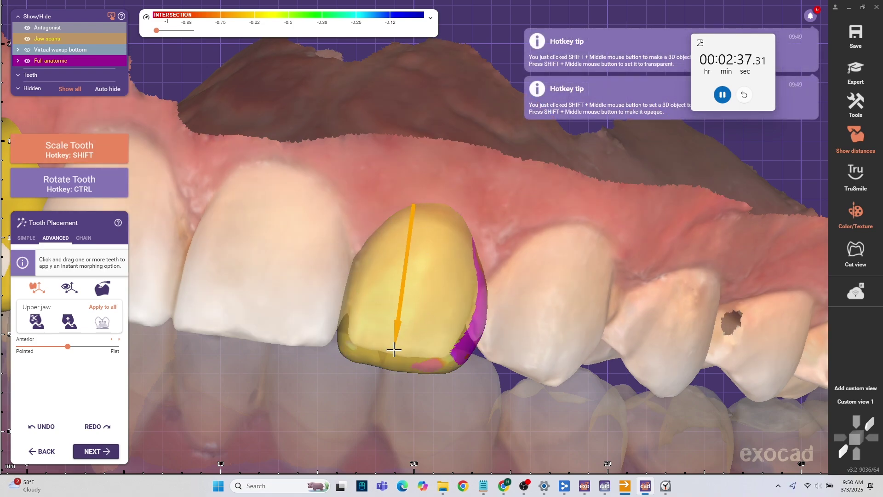
middle_click(66, 65, "shift")
middle_click(66, 65, "shift")
Examine the facial fit and coverage of both lateral incisor models from the sides and the front
scroll(148, 188, "down", 4)
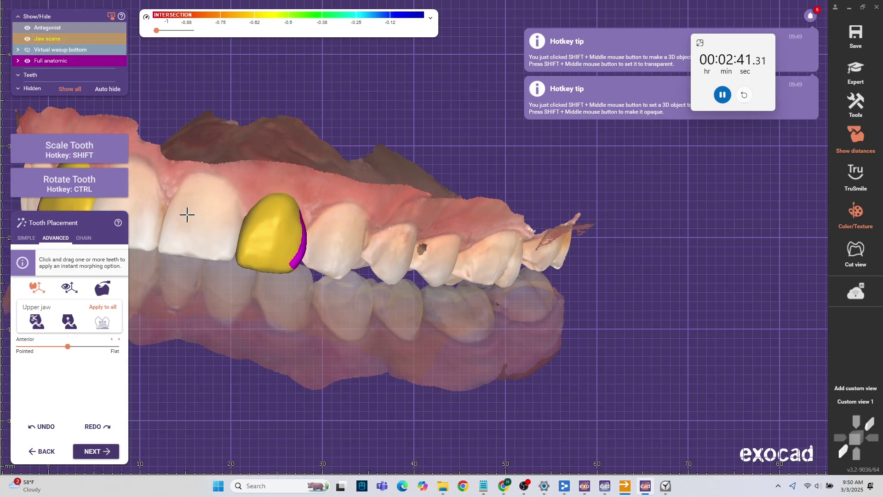
right_click_drag(187, 215, 376, 233)
right_click_drag(276, 232, 309, 234)
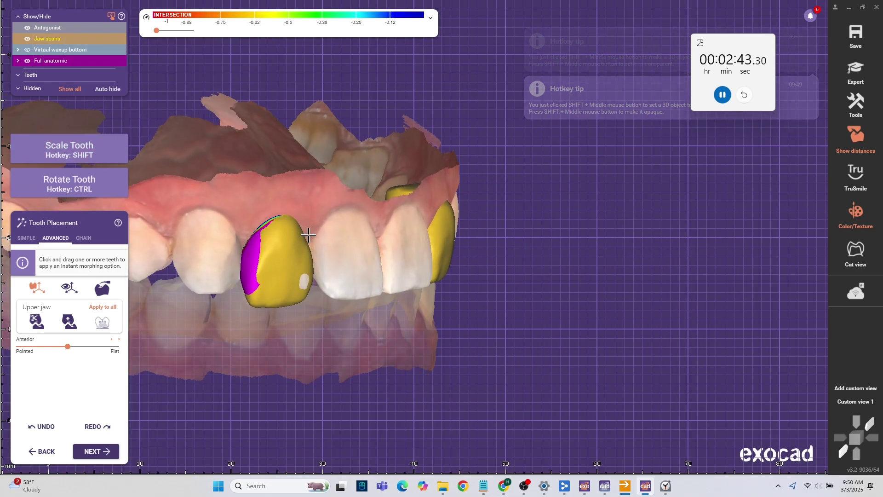
scroll(309, 233, "up", 4)
middle_click(271, 270)
right_click_drag(351, 253, 392, 249)
scroll(392, 250, "up", 2)
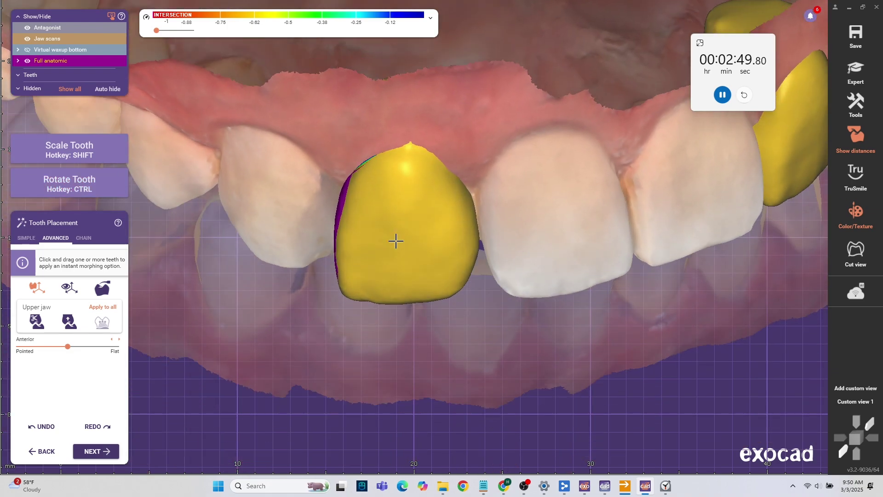
right_click_drag(396, 240, 400, 221)
scroll(401, 223, "down", 5)
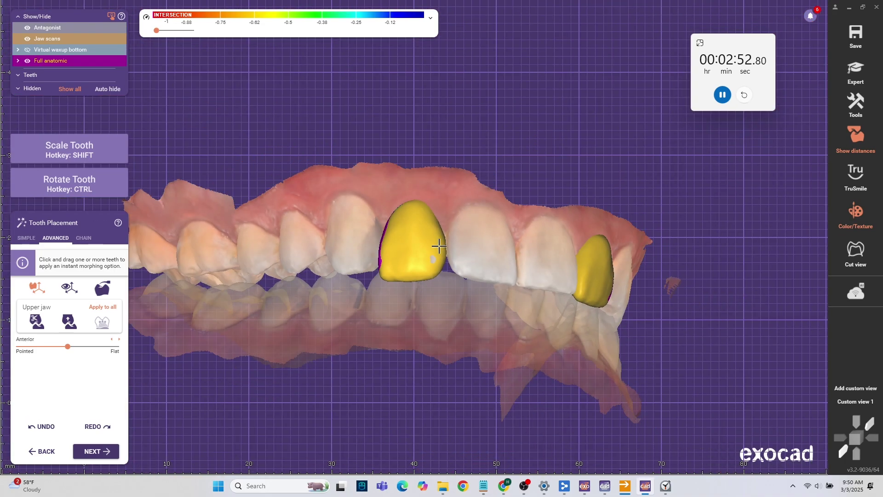
right_click_drag(439, 247, 447, 238)
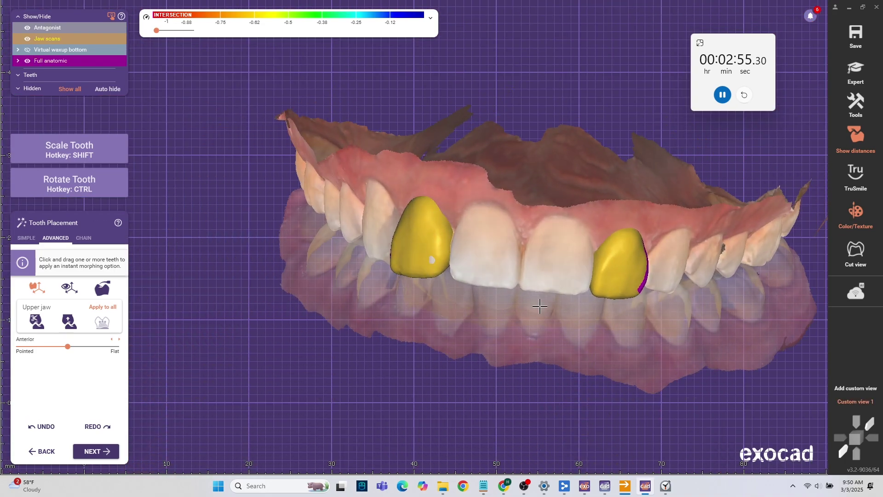
left_click(843, 451)
scroll(383, 286, "up", 3)
right_click_drag(383, 286, 504, 290)
left_click(858, 402)
left_click(854, 401)
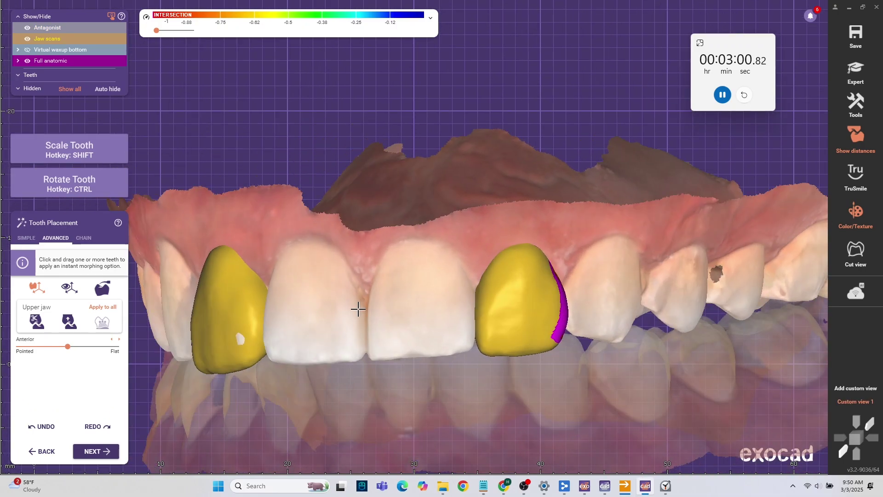
Switch to instant morphing and pull the distal gingival contour of the model at position 7 slightly outward
right_click_drag(358, 309, 359, 361)
left_click(102, 288)
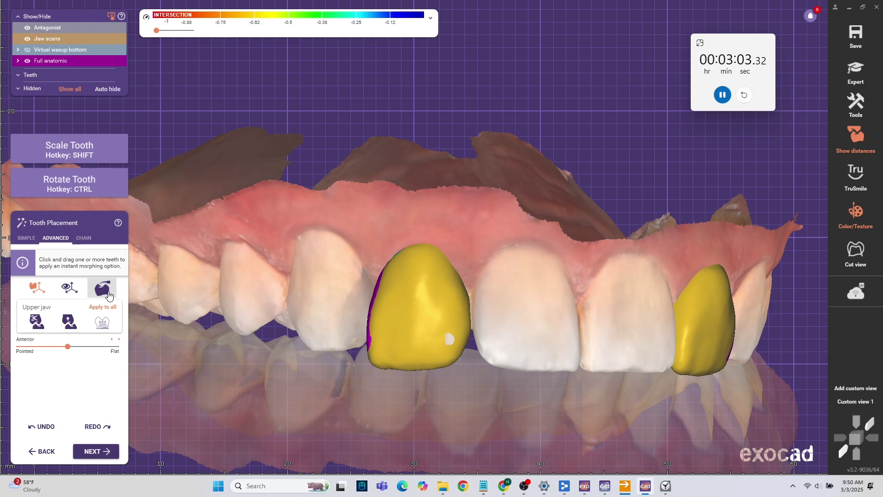
scroll(368, 252, "up", 5)
left_click_drag(424, 261, 409, 258)
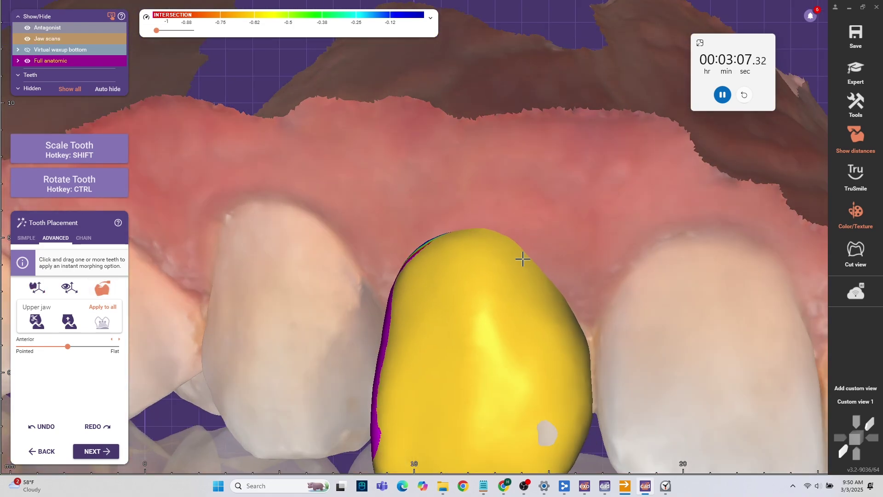
right_click_drag(435, 277, 404, 286)
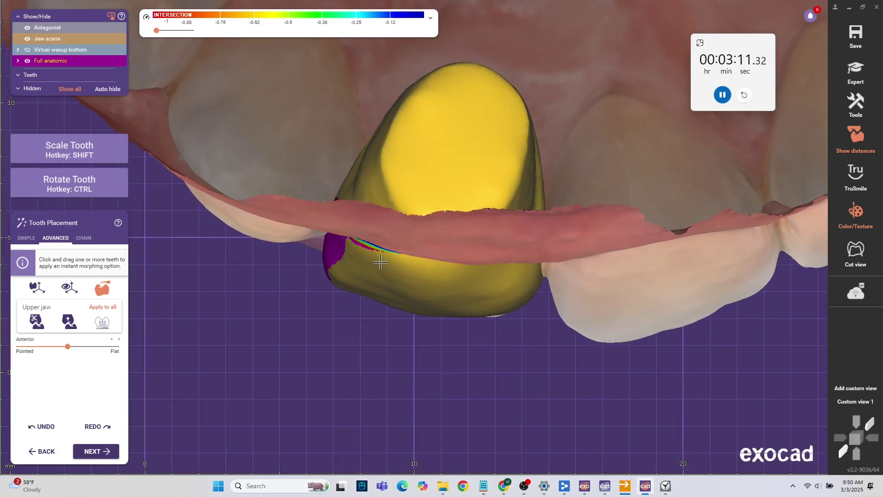
scroll(379, 260, "down", 4)
right_click_drag(397, 241, 411, 286)
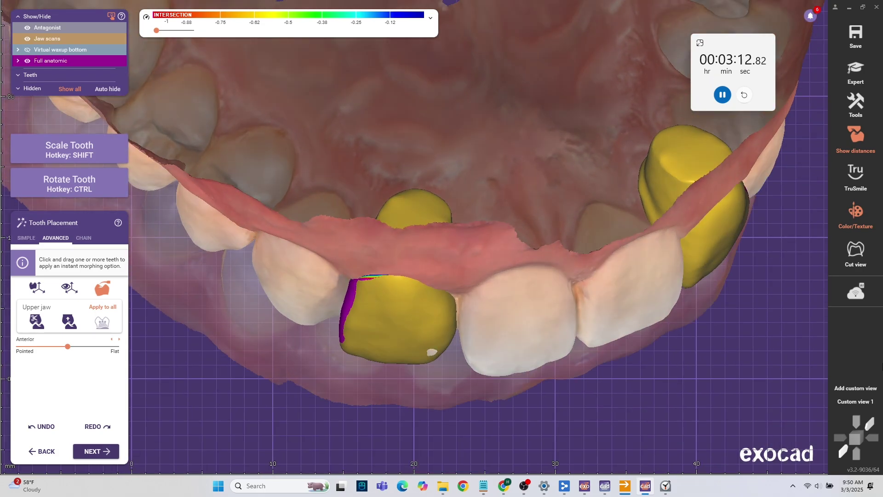
Compare the height and symmetry of the two lateral incisor models from the saved front view and both sides
left_click(855, 402)
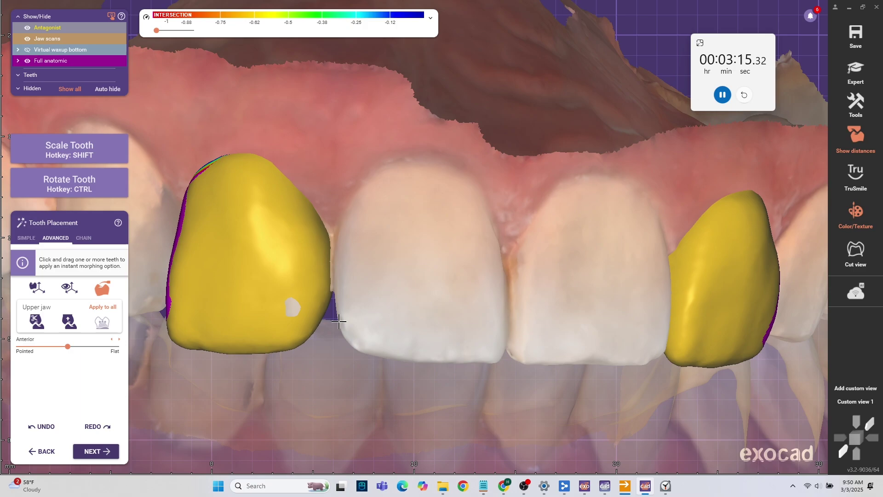
scroll(338, 322, "down", 3)
scroll(445, 325, "down", 2)
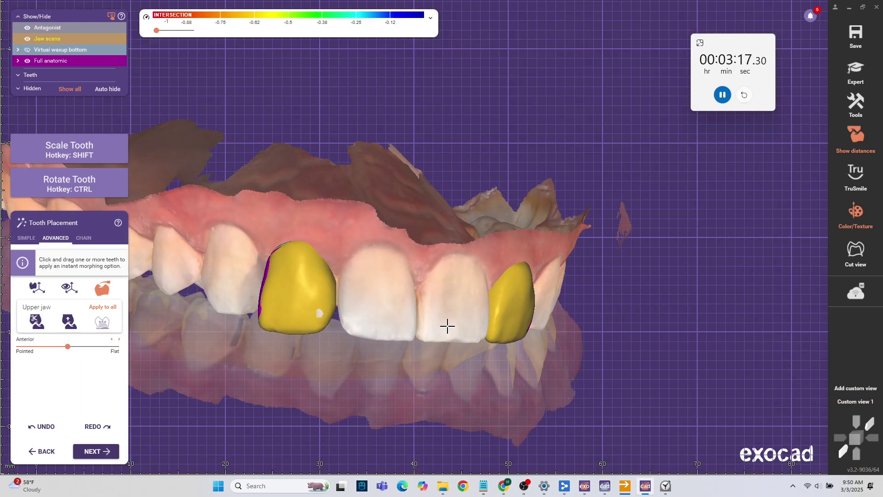
scroll(312, 326, "up", 2)
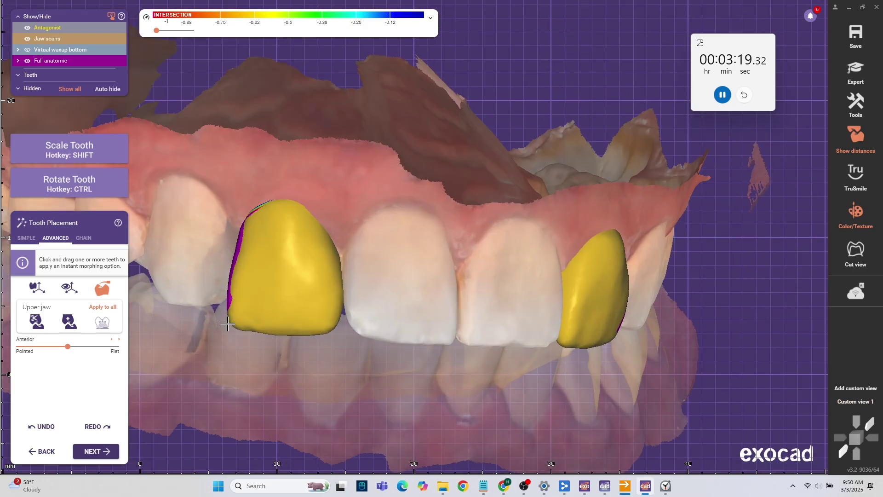
scroll(318, 332, "down", 3)
right_click_drag(474, 345, 389, 345)
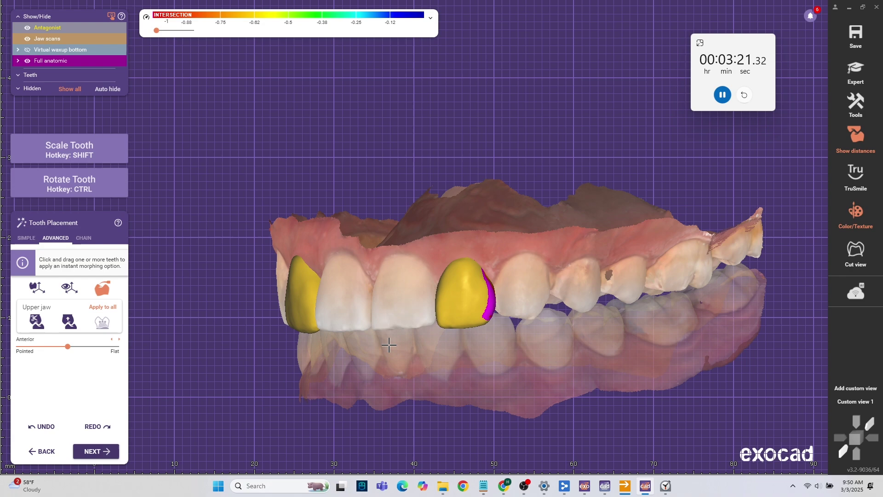
left_click(864, 428)
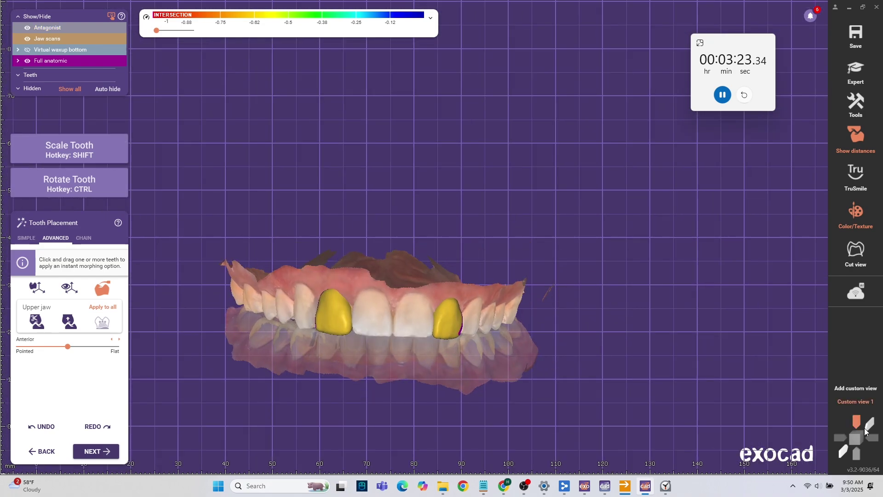
left_click(857, 403)
scroll(402, 316, "up", 5)
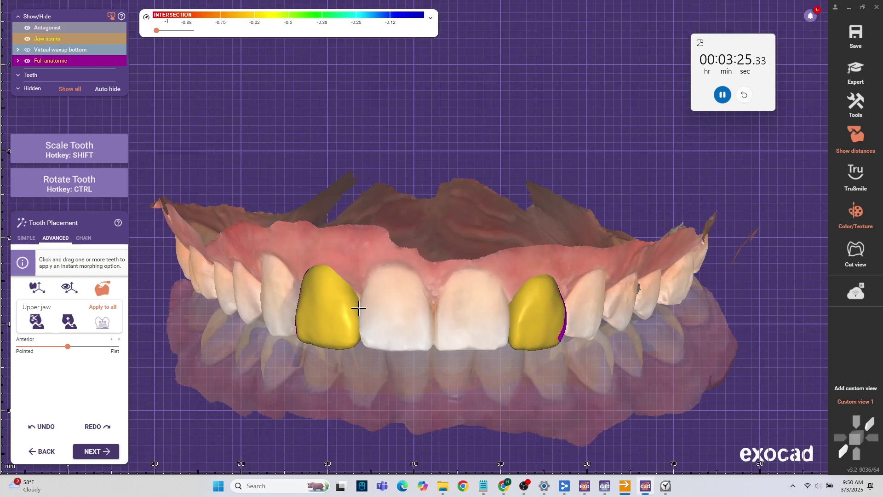
right_click_drag(324, 282, 328, 282)
Check the model at position 7 against the natural tooth using transparency, and round out its mesial gingival shoulder by morphing
key("shift")
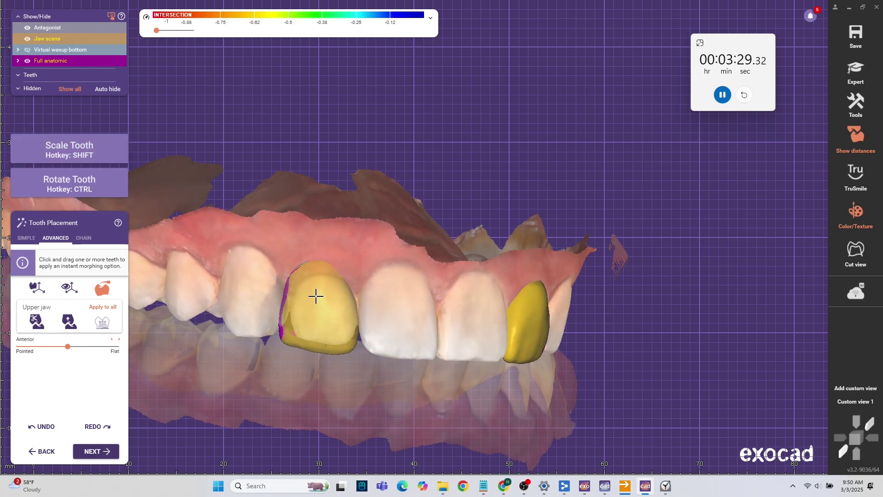
scroll(322, 294, "up", 2)
right_click_drag(337, 304, 318, 306)
scroll(331, 304, "down", 3)
scroll(344, 296, "up", 5)
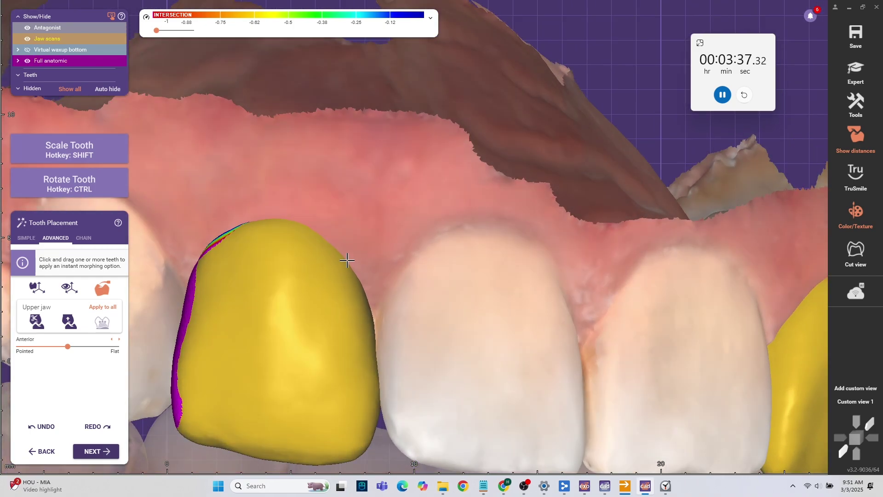
Inspect the gingival contour of the upper left lateral incisor model and compare it with the opposite side
scroll(341, 285, "down", 3)
right_click_drag(404, 346, 365, 349)
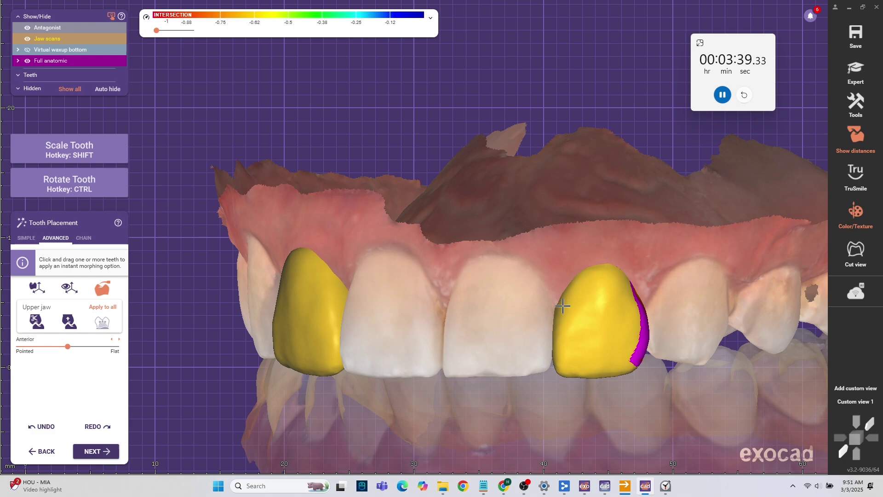
scroll(577, 290, "up", 3)
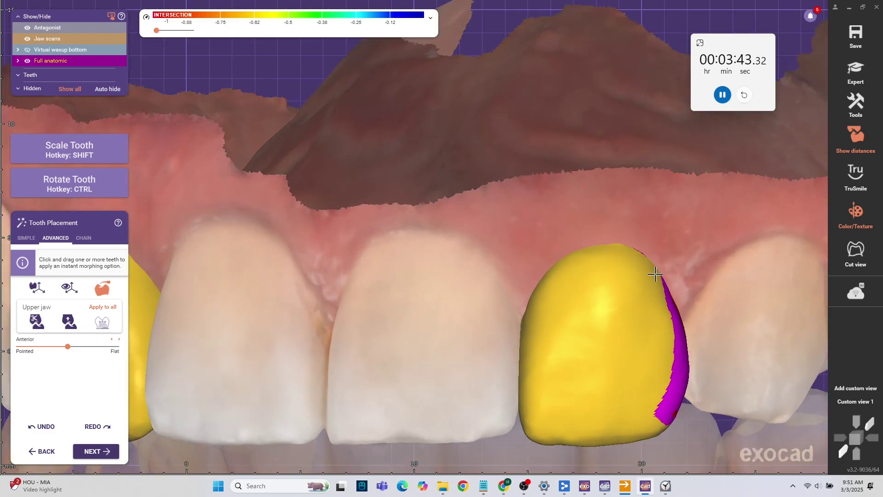
scroll(655, 279, "down", 3)
right_click_drag(637, 306, 630, 308)
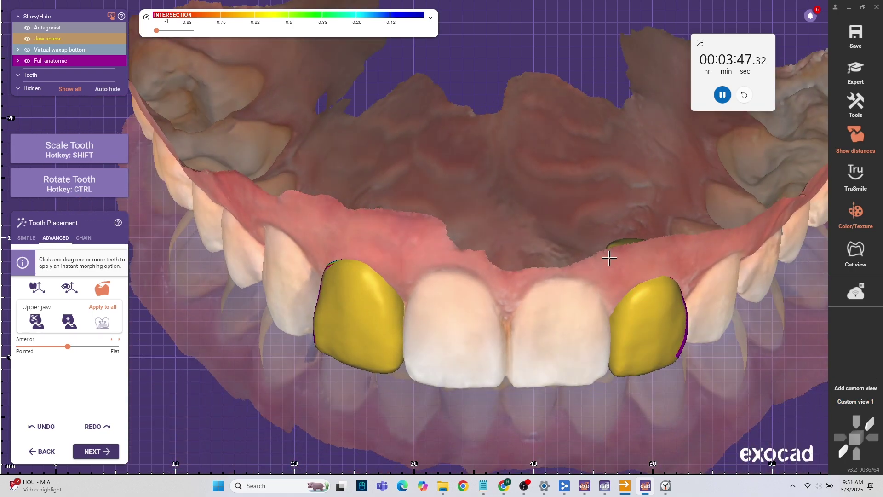
Return to moving whole teeth and fine-tune the scale of the model at position 7 relative to the gingiva
right_click_drag(407, 297, 464, 273)
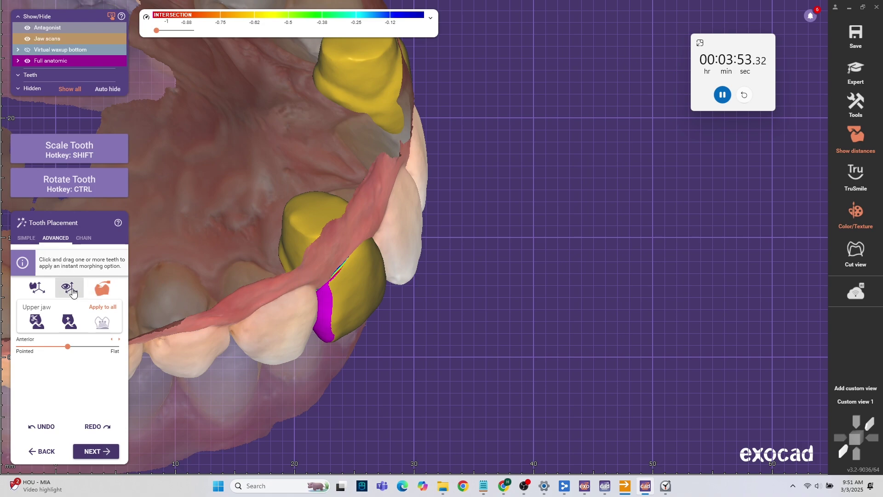
right_click_drag(297, 295, 315, 292)
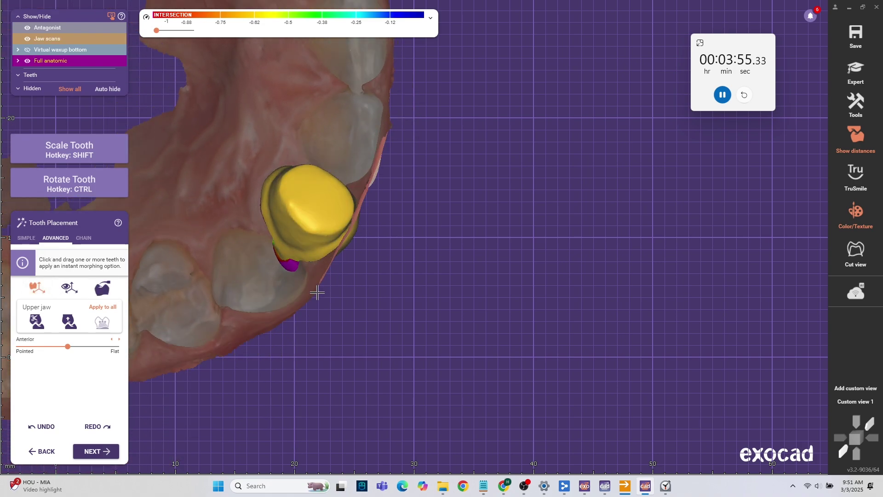
scroll(329, 233, "up", 4)
right_click_drag(329, 233, 327, 234)
mouse_move(385, 254)
left_mouse_down("shift")
mouse_move(375, 254)
mouse_move(389, 247)
mouse_move(430, 277)
mouse_move(392, 241)
left_mouse_up("shift")
right_click_drag(392, 240, 393, 235)
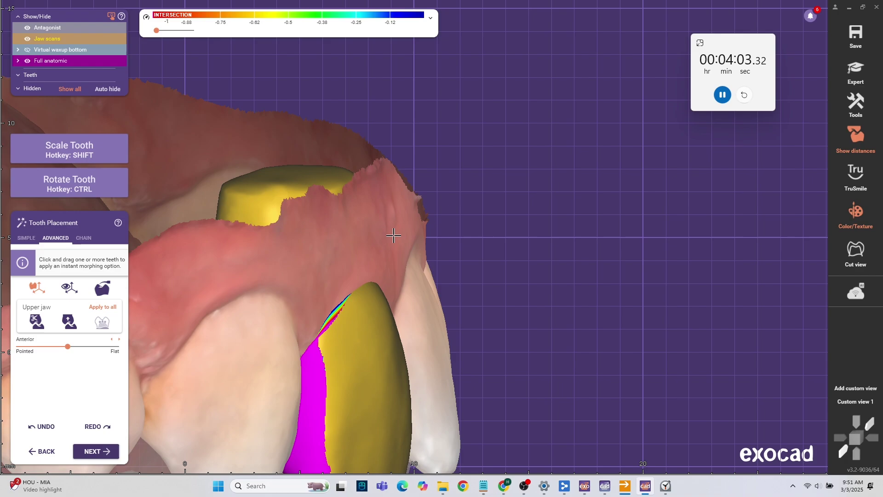
key("ctrl")
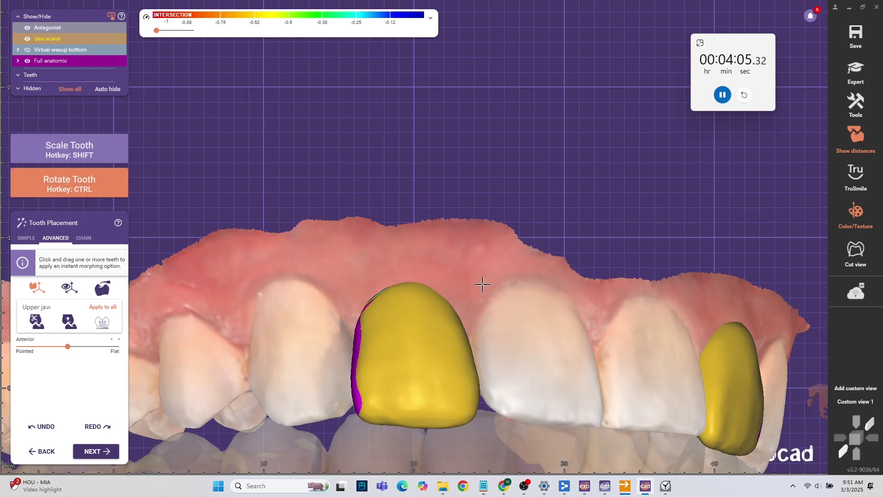
Switch back to instant morphing and pull the distal gingival shoulder of the upper left lateral incisor model toward the canine
left_click(856, 454)
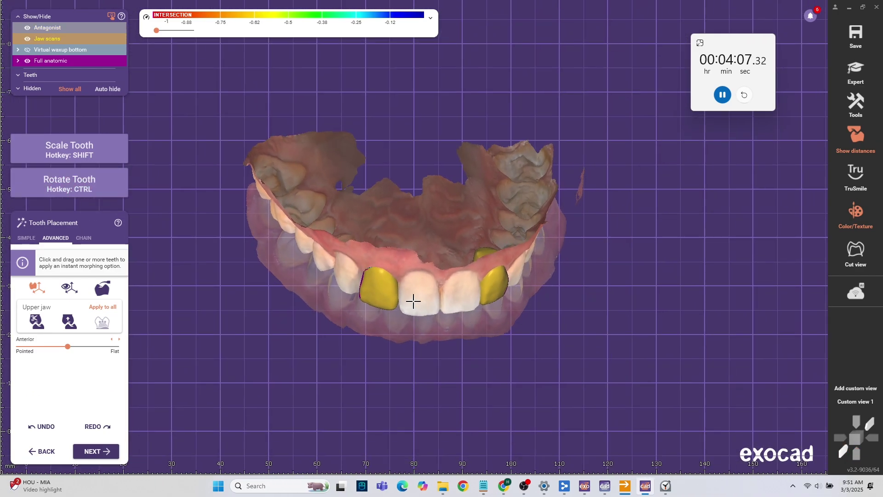
scroll(414, 301, "up", 4)
left_click(845, 403)
scroll(421, 328, "up", 3)
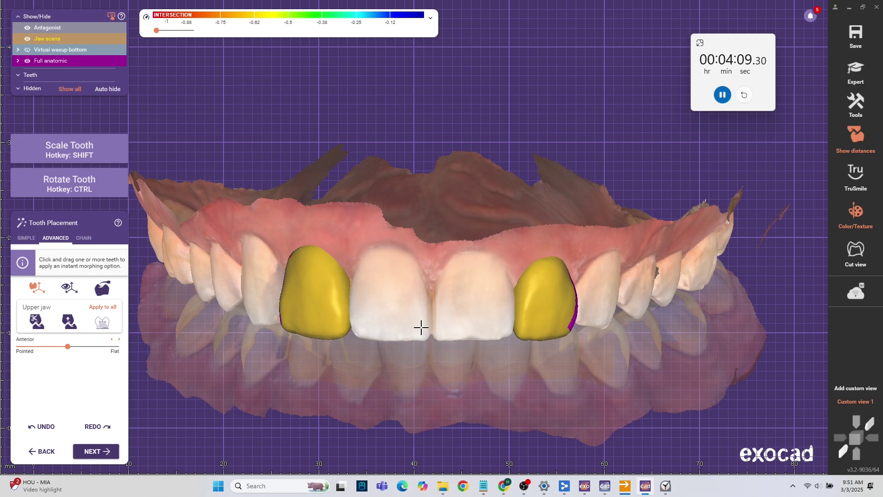
scroll(421, 327, "up", 2)
right_click_drag(421, 327, 409, 317)
scroll(505, 236, "up", 7)
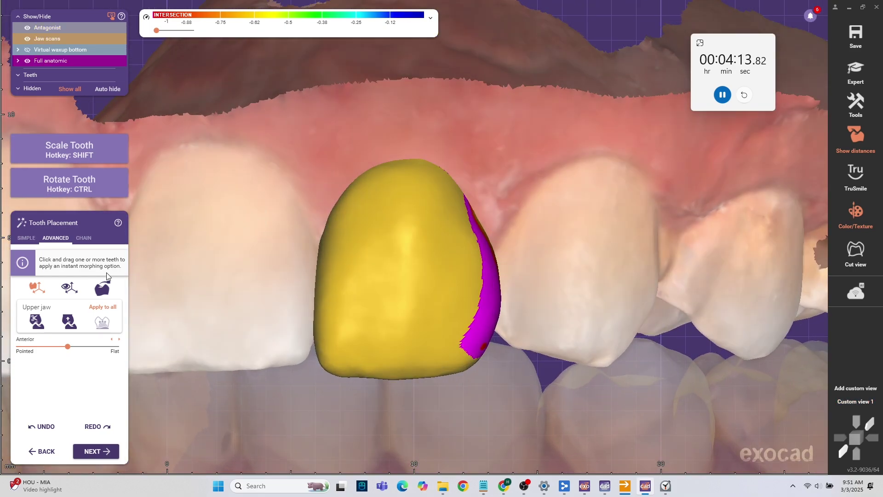
left_click(102, 287)
left_click_drag(452, 194, 472, 195)
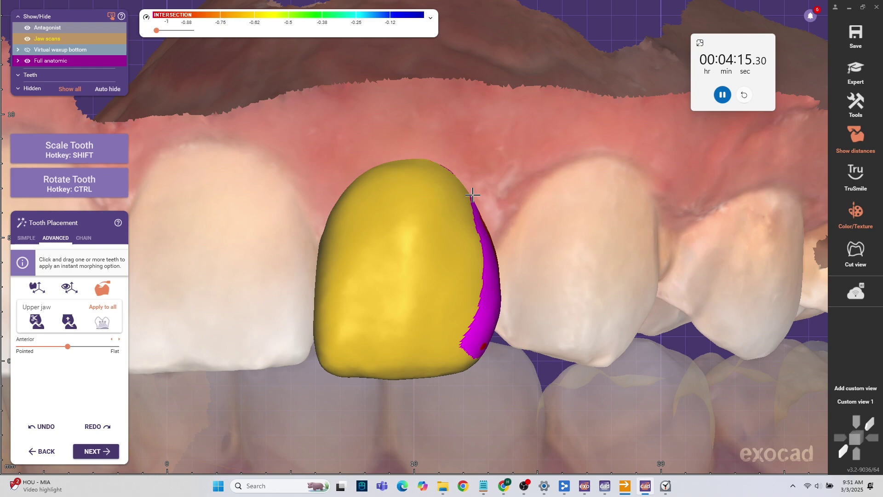
scroll(477, 195, "down", 4)
right_click_drag(442, 211, 438, 211)
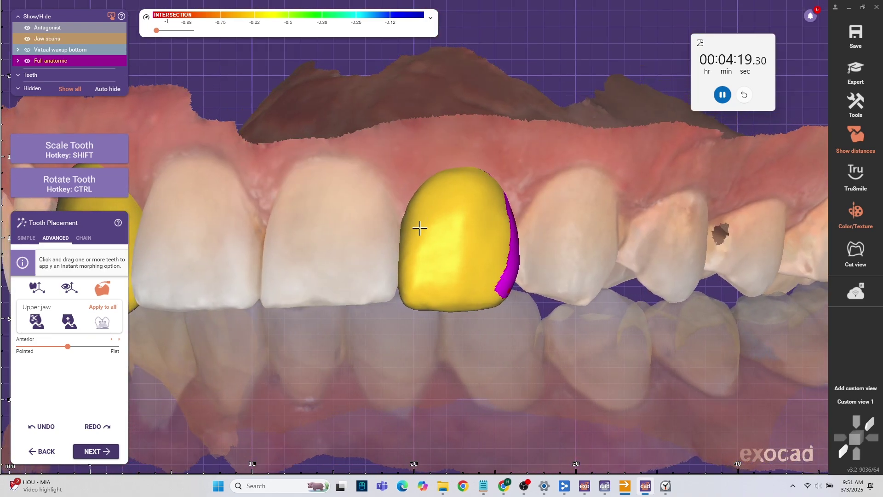
Inspect the gingival and distal contours of the upper left lateral incisor model and compare both sides from the front
scroll(419, 227, "down", 3)
scroll(432, 236, "up", 5)
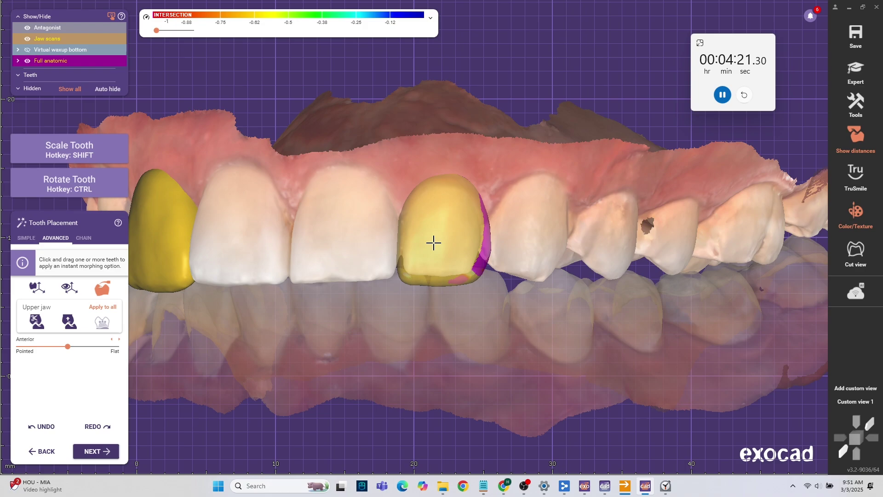
scroll(439, 236, "down", 4)
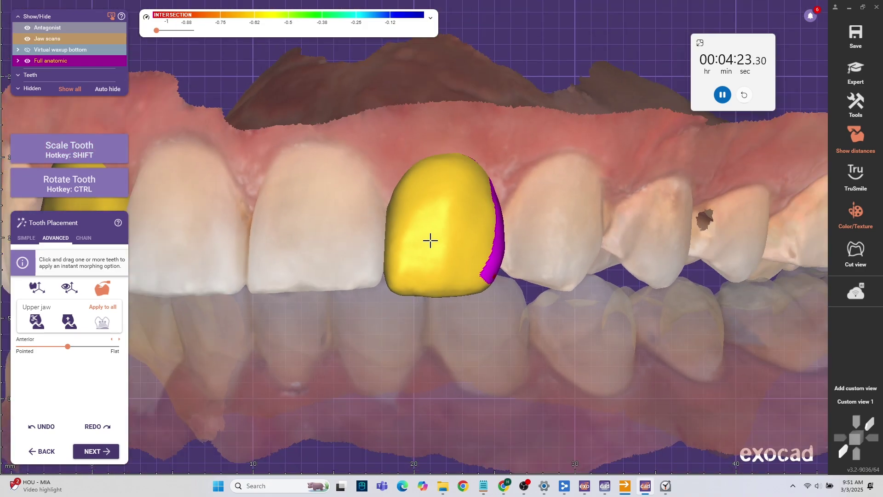
left_click(854, 401)
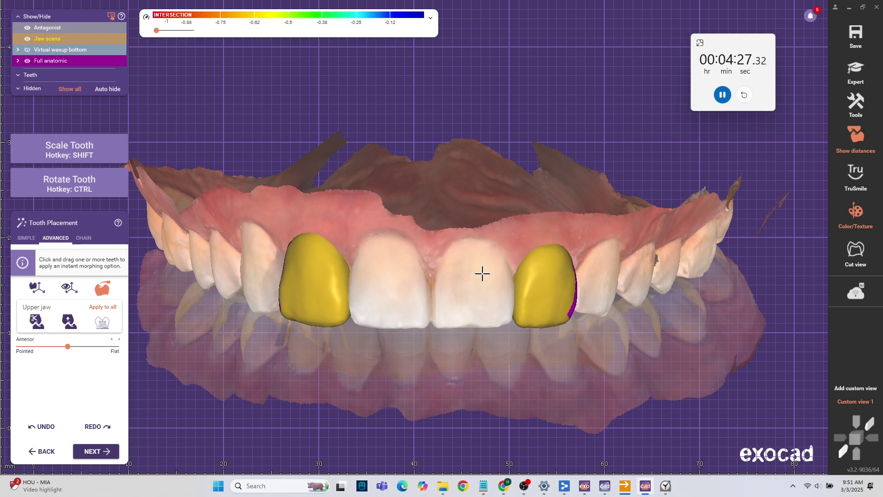
scroll(480, 269, "up", 5)
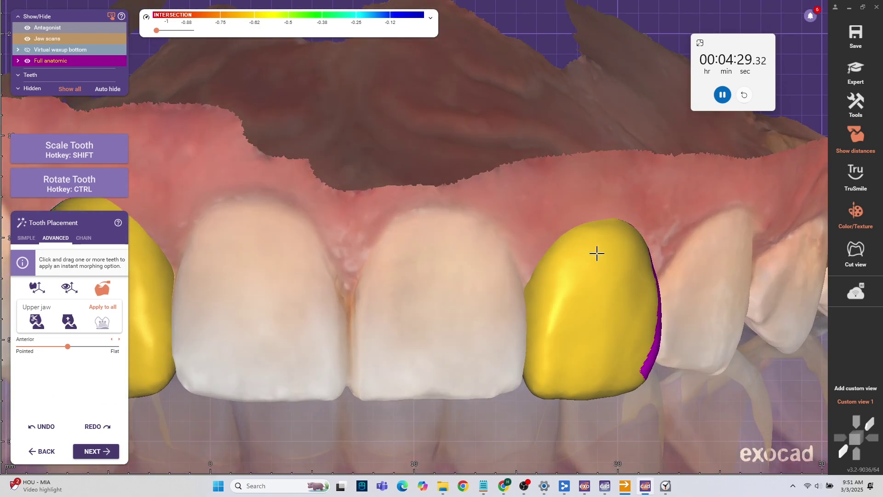
right_click_drag(592, 251, 589, 246)
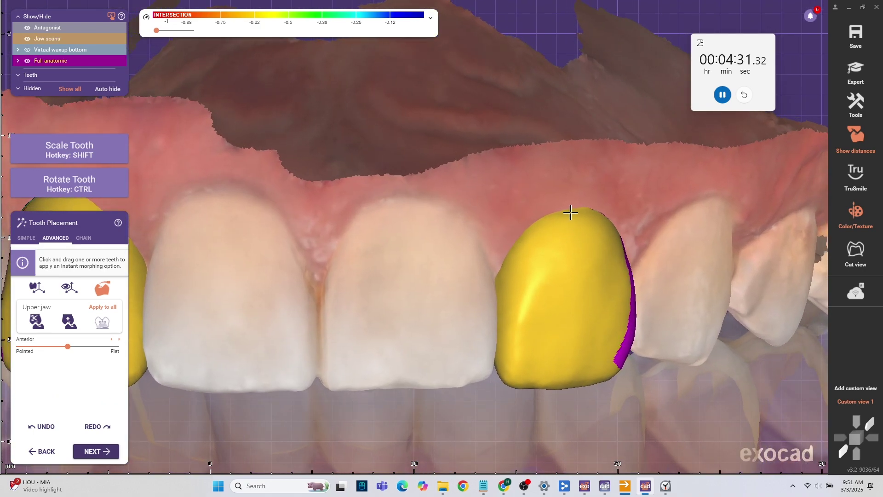
middle_click(556, 244)
scroll(503, 278, "down", 5)
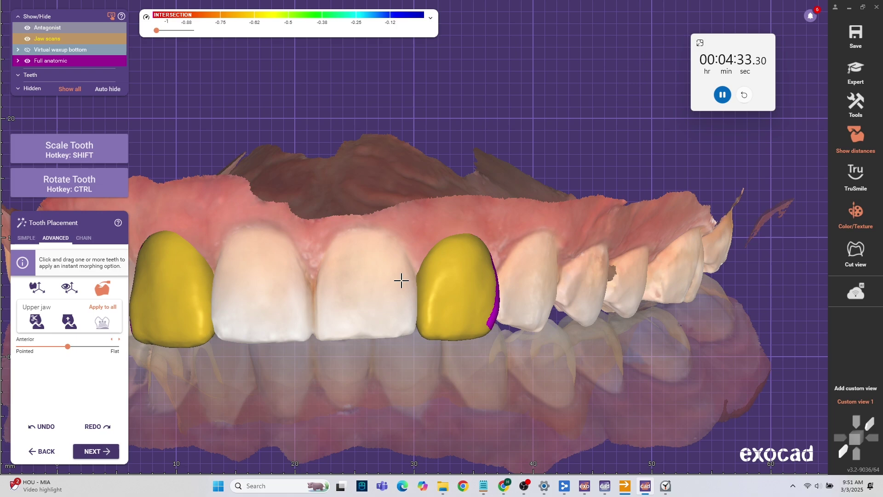
Save an angled view of the upper arch as a custom view and review both lateral incisor models from other angles
right_click_drag(401, 280, 384, 293)
middle_click(391, 297)
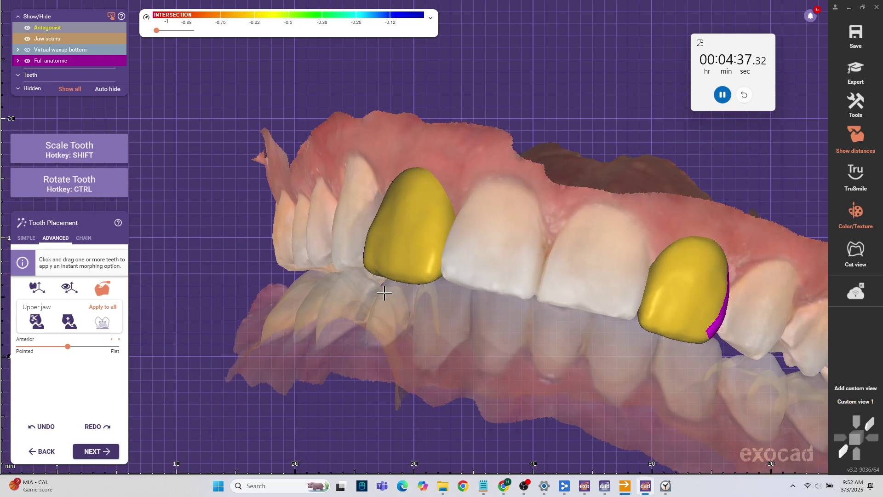
left_click(853, 389)
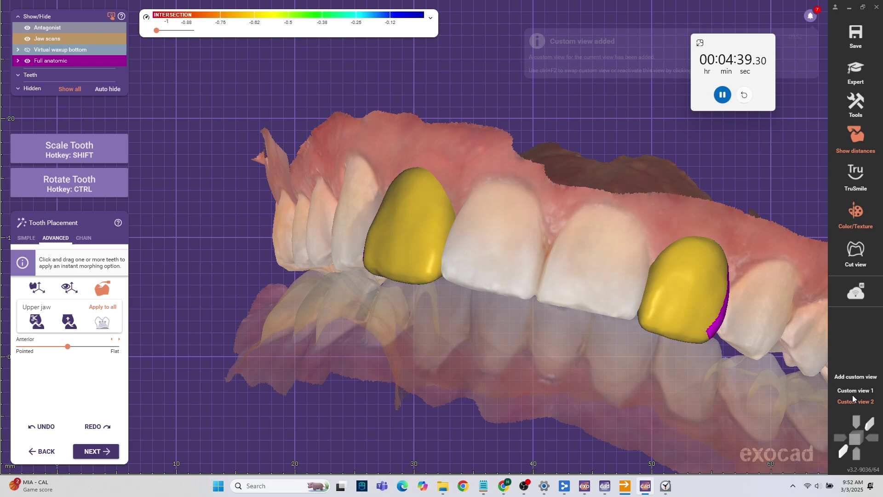
left_click(856, 401)
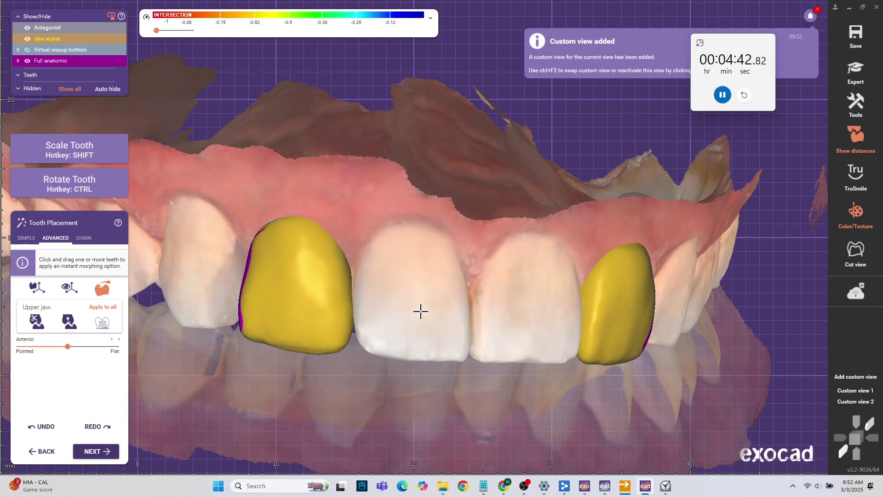
right_click_drag(420, 311, 420, 312)
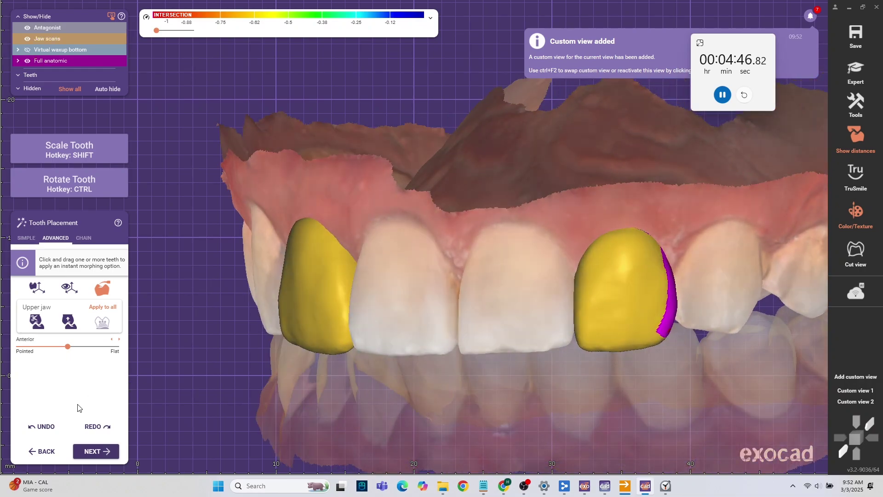
Proceed to anatomic Free-Forming and switch Paint & Pull to advanced editing
left_click(96, 451)
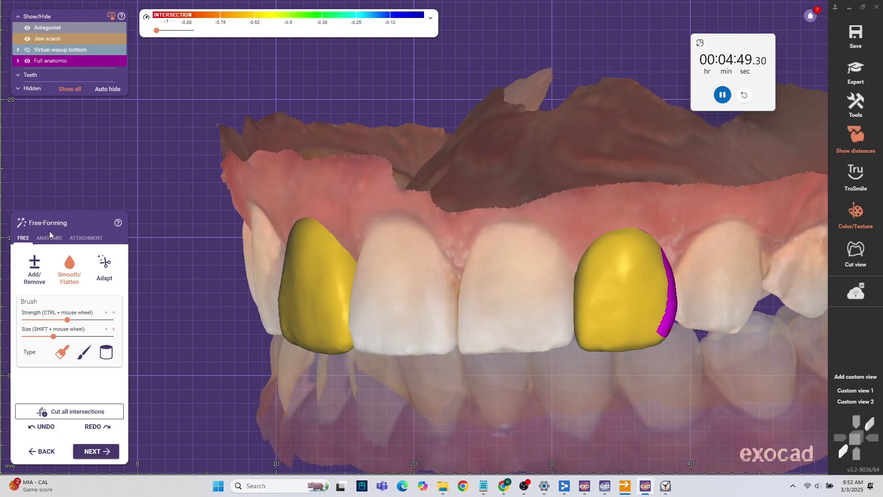
left_click(48, 238)
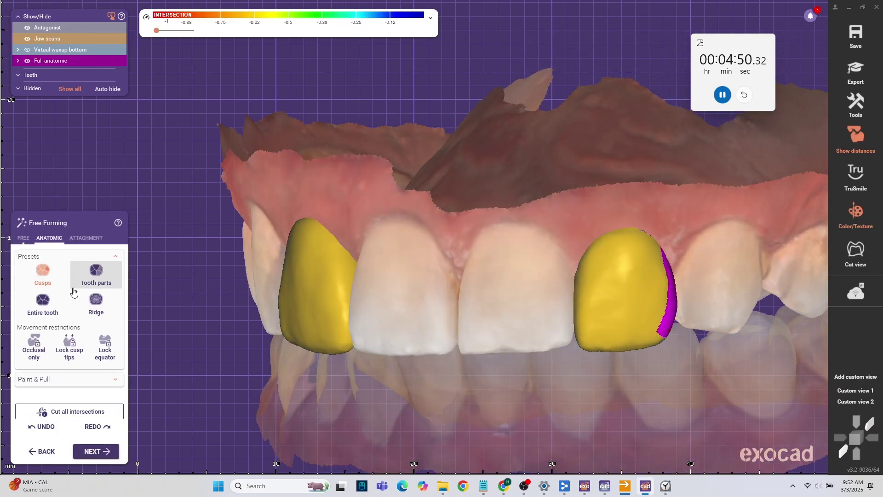
left_click(52, 380)
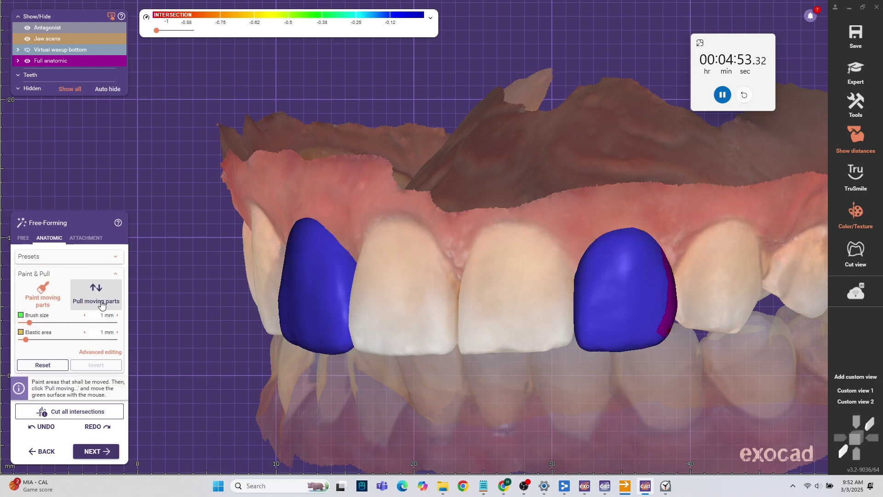
left_click(105, 355)
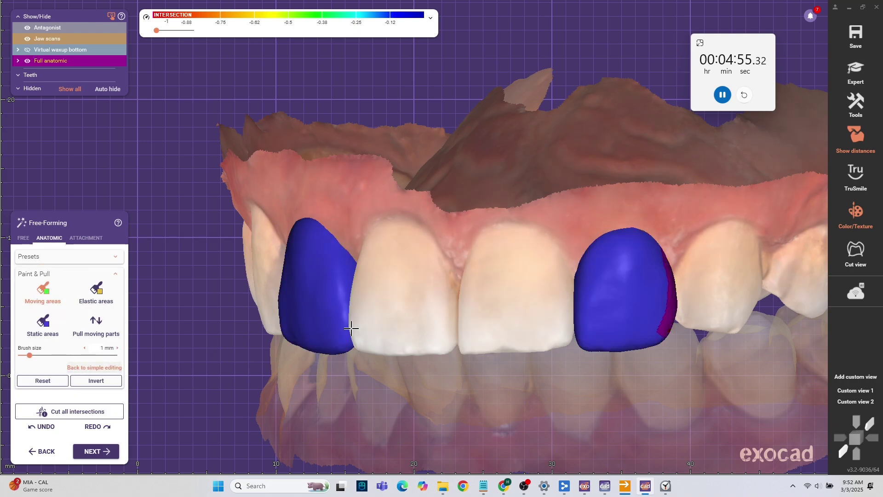
Set the moving-area brush size to 3.84 mm and turn off the distance display on the models
right_click_drag(355, 325, 444, 325)
left_click(56, 356)
scroll(278, 292, "down", 3)
right_click_drag(282, 290, 481, 221)
scroll(481, 221, "up", 5)
left_click(857, 146)
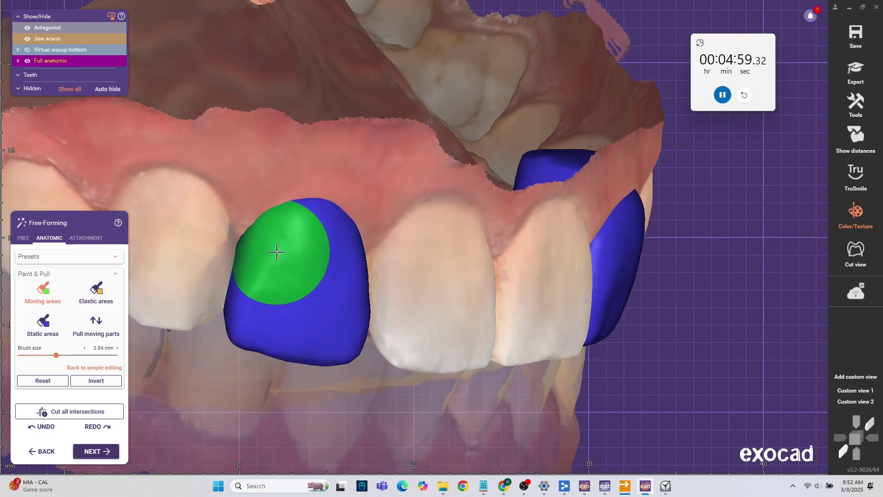
Paint the facial surface of the upper right lateral incisor model as the moving area
scroll(294, 260, "up", 4)
middle_click_drag(322, 276, 495, 247)
right_click_drag(495, 246, 474, 241)
mouse_move(473, 241)
left_mouse_down()
mouse_move(449, 217)
mouse_move(428, 211)
mouse_move(399, 224)
mouse_move(369, 300)
mouse_move(464, 339)
mouse_move(475, 288)
mouse_move(462, 262)
left_mouse_up()
right_click_drag(461, 262, 453, 263)
left_click_drag(453, 263, 464, 242)
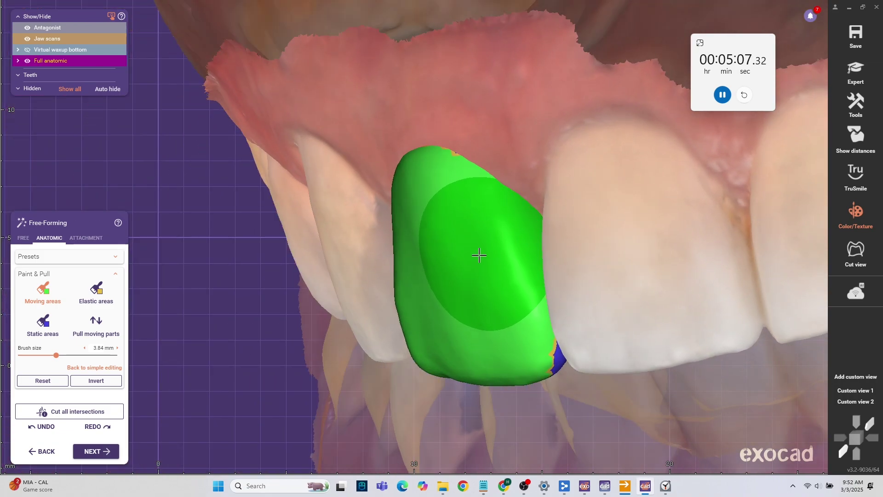
Check from the incisal and palatal sides how far the moving area extends, hiding and restoring the jaw scans
right_click_drag(479, 256, 476, 309)
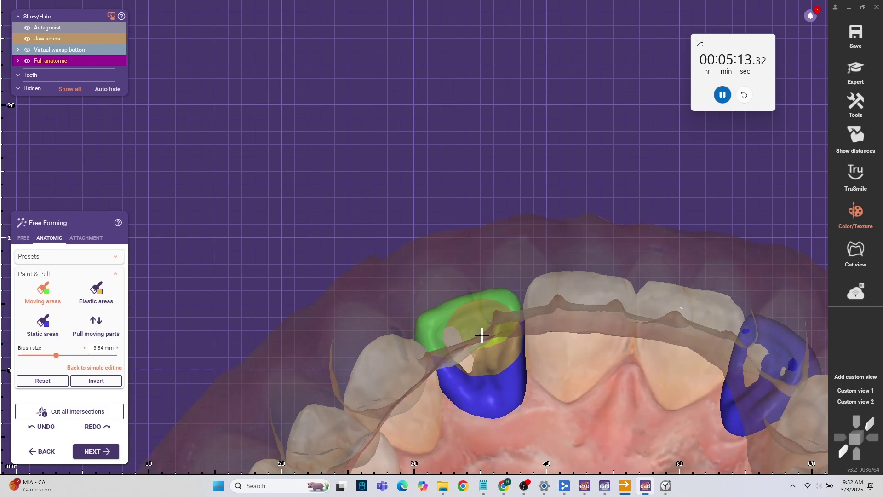
middle_click(546, 392, "ctrl")
right_click_drag(546, 392, 543, 384)
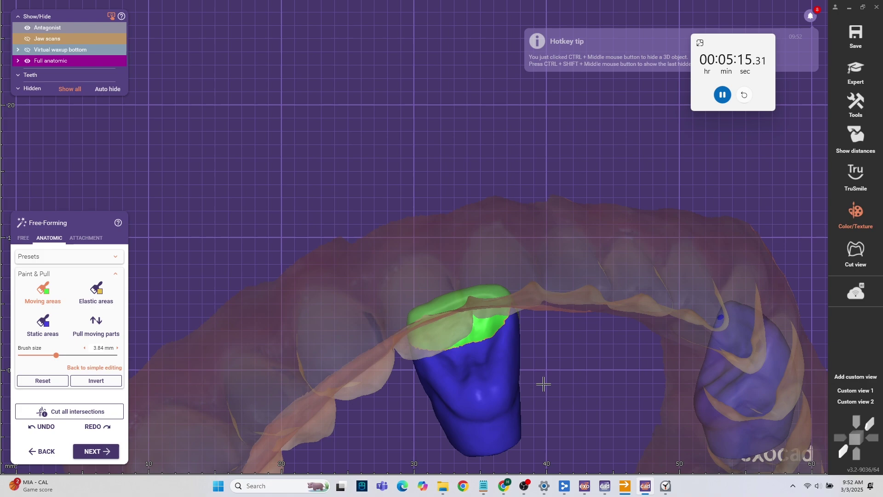
middle_click(542, 380, "ctrl+shift")
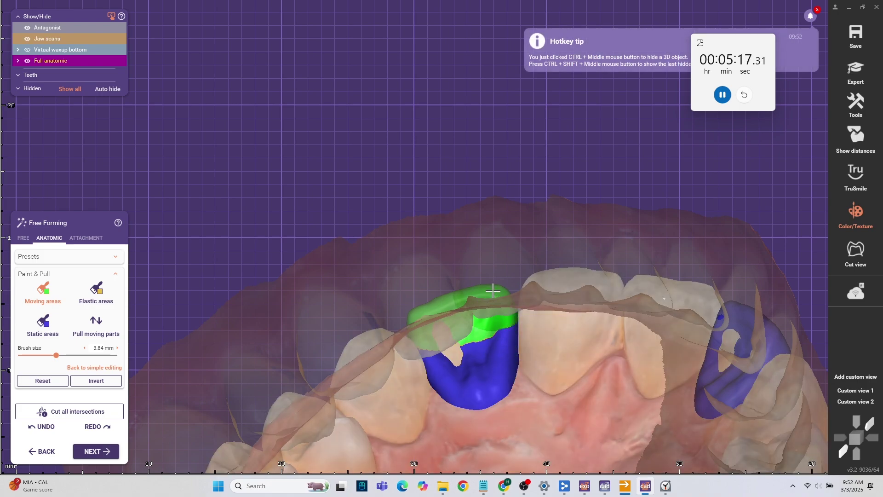
right_click_drag(471, 318, 489, 325)
scroll(425, 275, "up", 4)
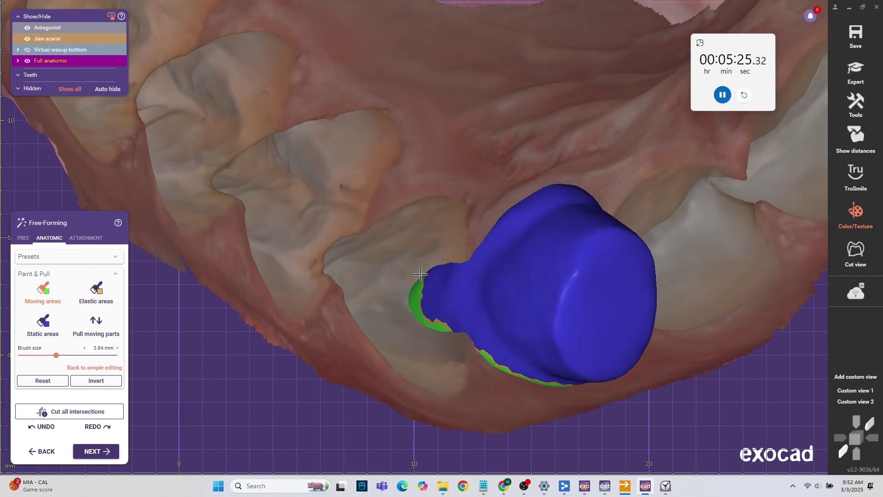
Hide the jaw scans, reduce the brush size to 0.68 mm and refine the moving area's border along the model's proximal side
middle_click(371, 254, "ctrl")
right_click_drag(449, 276, 449, 275)
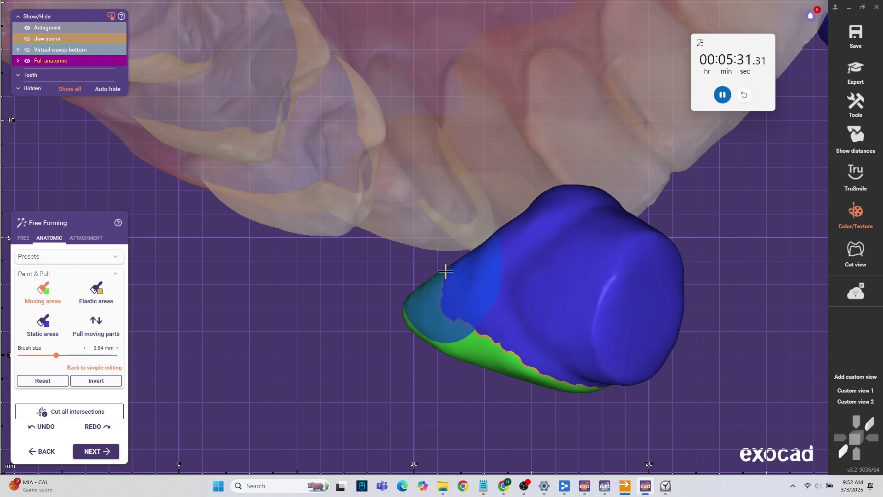
scroll(508, 283, "down", 4)
right_click_drag(521, 286, 529, 276)
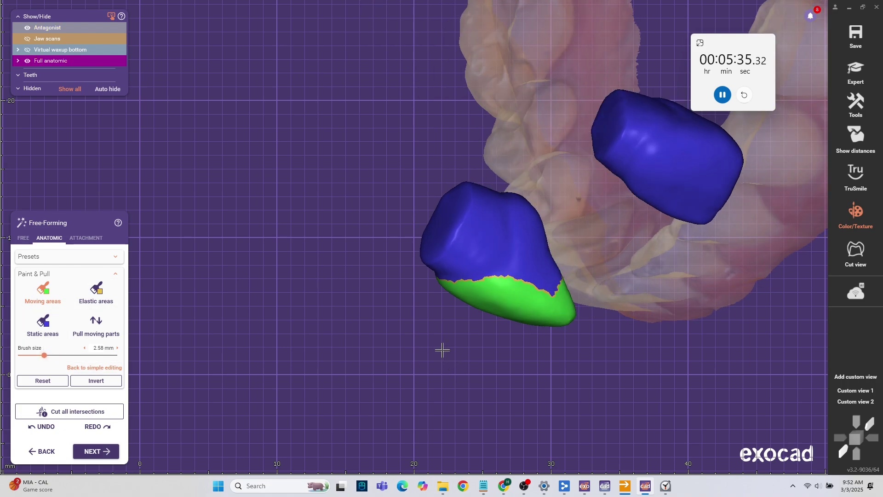
scroll(552, 265, "up", 5)
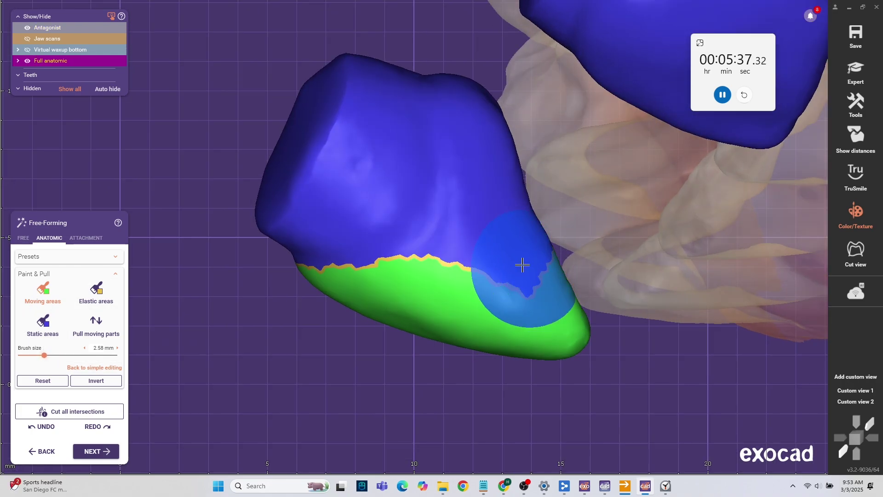
left_click(26, 355)
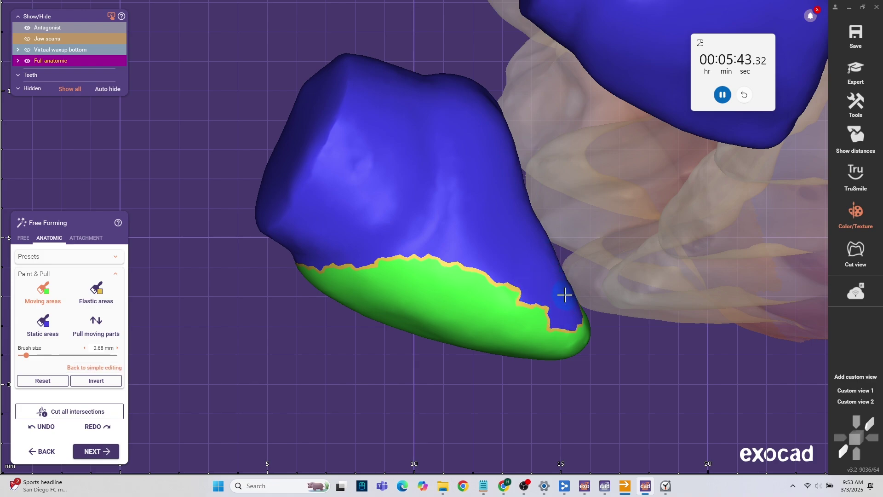
right_click_drag(554, 290, 547, 290)
mouse_move(460, 298)
right_mouse_down()
mouse_move(430, 312)
mouse_move(446, 299)
mouse_move(438, 302)
right_mouse_up()
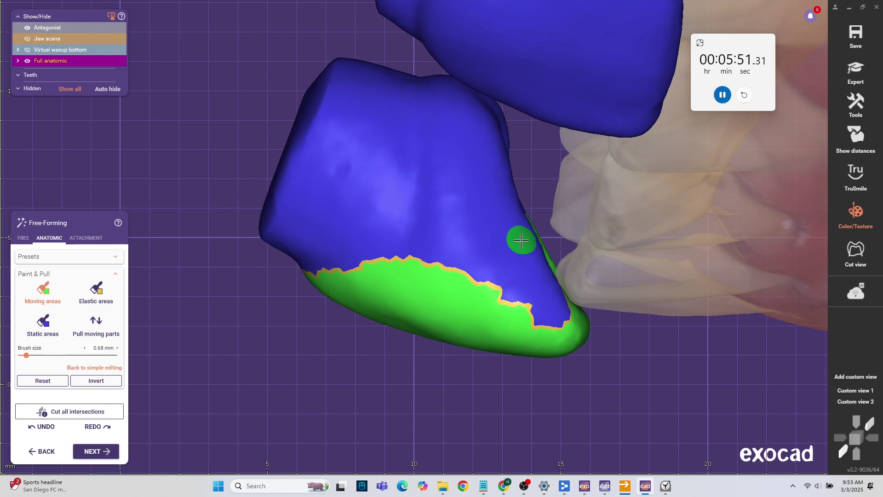
mouse_move(521, 240)
left_mouse_down()
mouse_move(478, 286)
mouse_move(525, 239)
mouse_move(539, 277)
left_mouse_up()
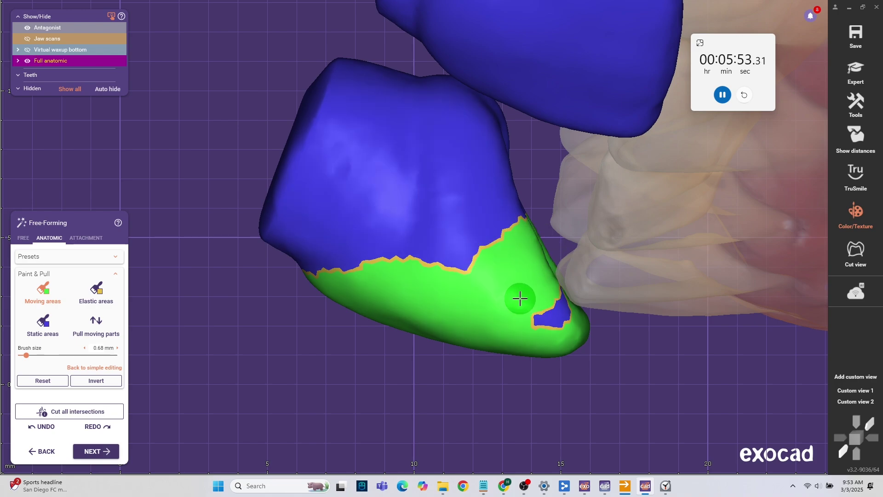
Clear the moving area from the palatal surface of the upper right lateral incisor model, keeping the facial surface and incisal rim painted
mouse_move(558, 308)
right_mouse_down()
mouse_move(543, 292)
mouse_move(411, 290)
right_mouse_up()
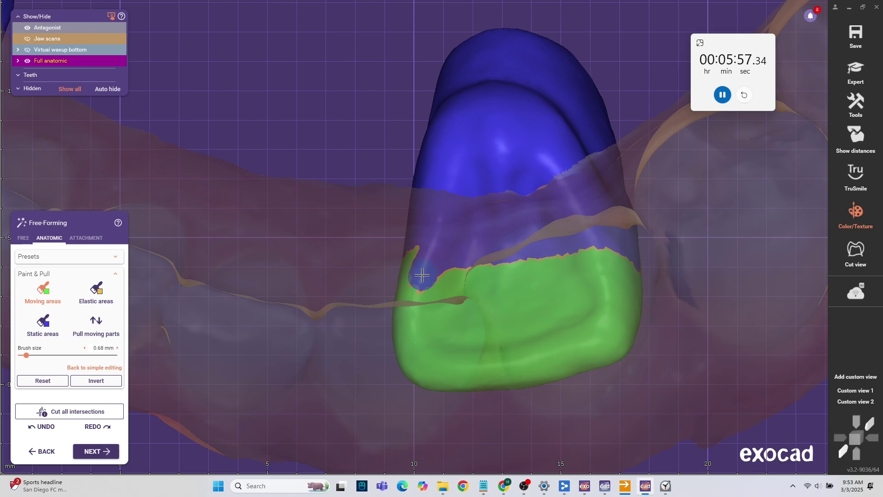
left_click_drag(430, 335, 538, 347)
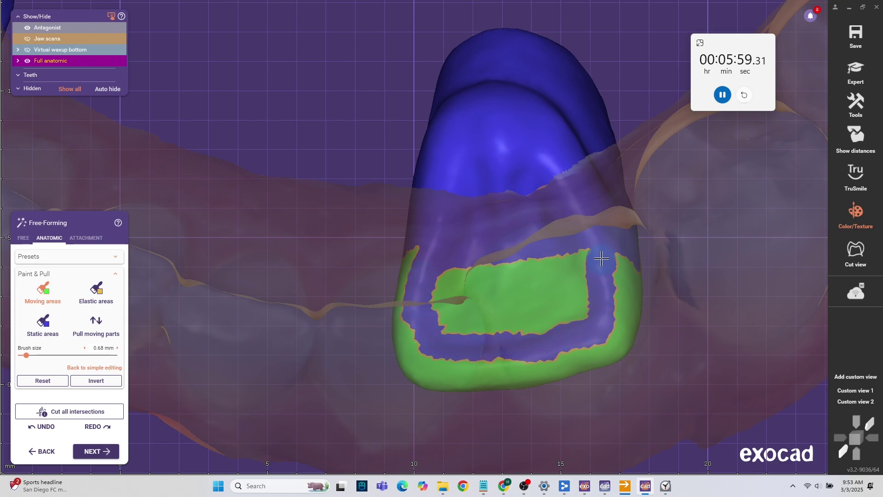
left_click_drag(602, 259, 493, 272)
left_click_drag(480, 306, 500, 319)
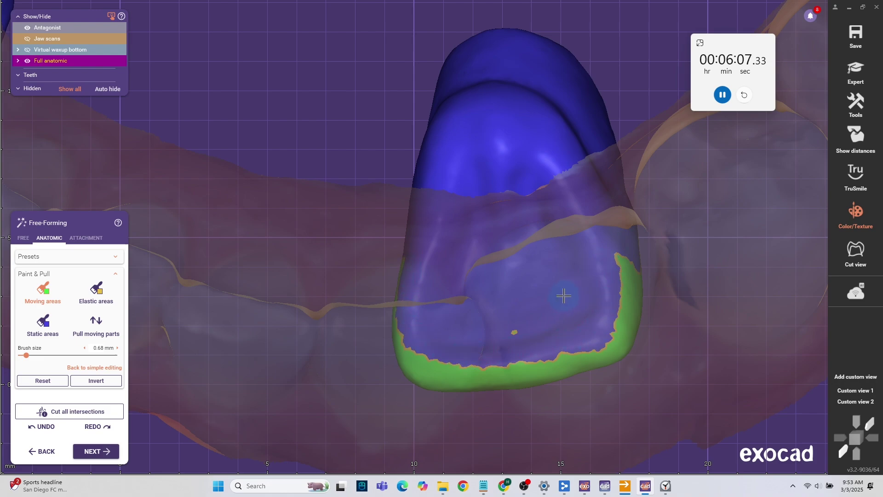
scroll(525, 277, "down", 4)
right_click_drag(525, 277, 566, 277)
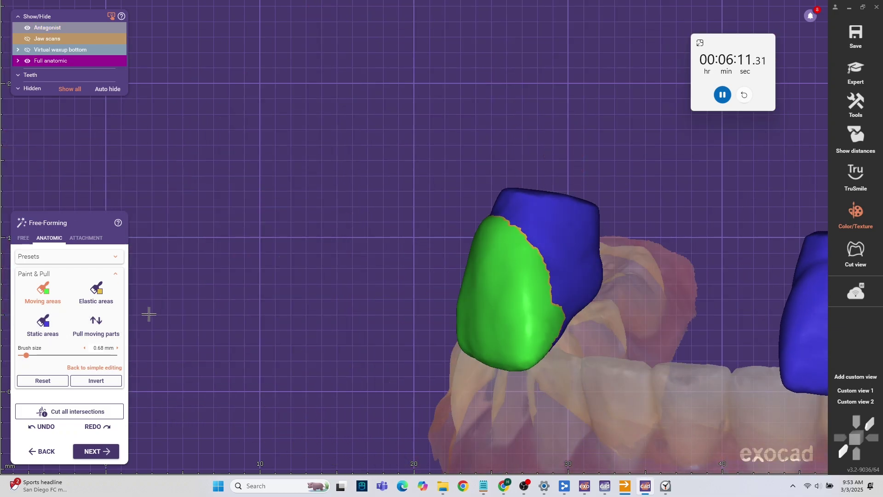
Show the jaw scans again and pull the moving area facially so the upper right lateral incisor model projects beyond the gingiva
left_click(96, 324)
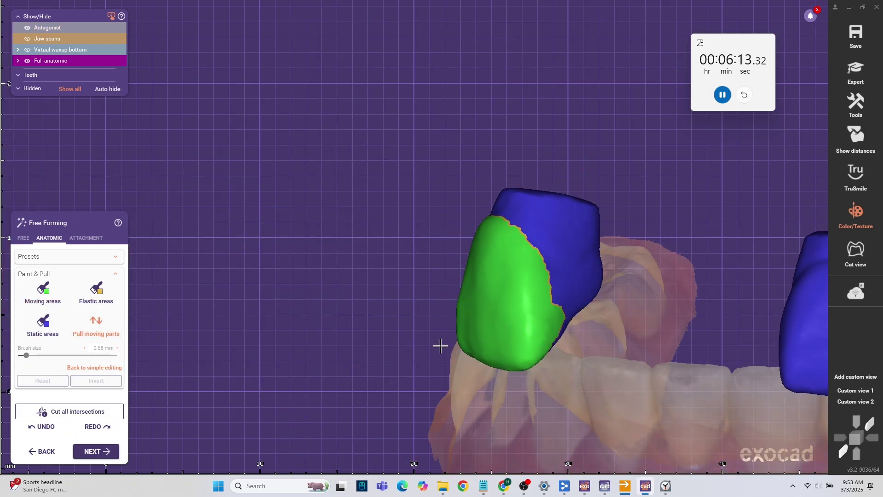
right_click_drag(441, 346, 474, 322)
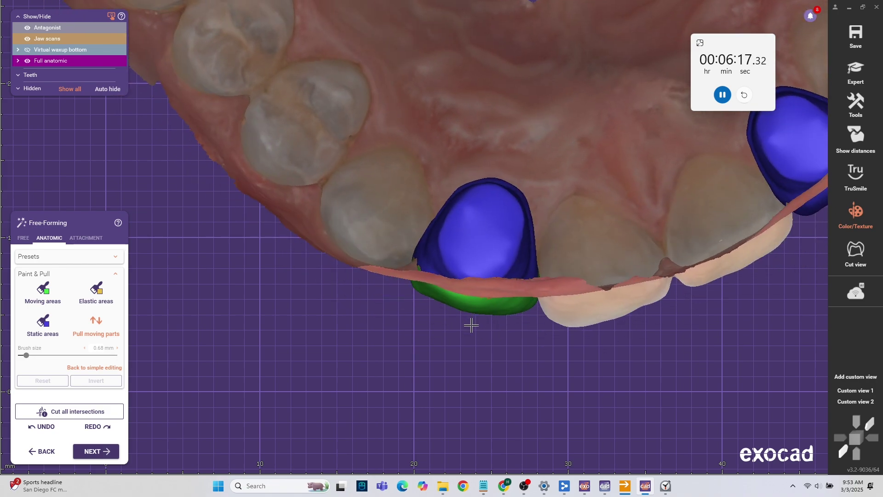
left_click_drag(469, 312, 456, 365)
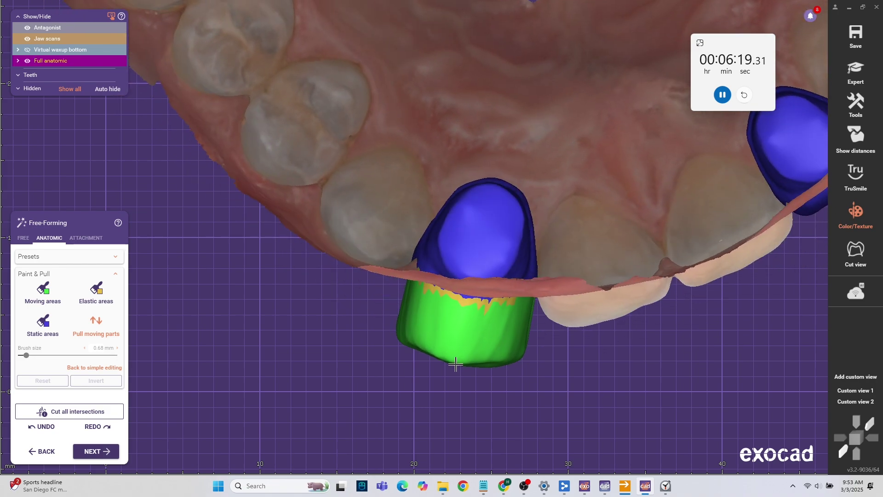
Pull the projecting facial block of the upper right lateral incisor model slightly further outward, working from the side
right_click_drag(454, 369, 450, 361)
scroll(377, 204, "up", 4)
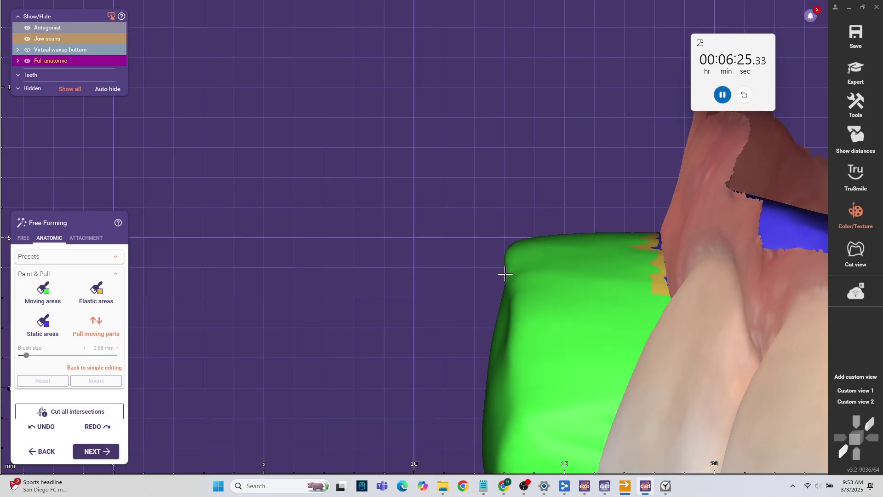
left_click_drag(499, 267, 487, 263)
scroll(733, 213, "down", 4)
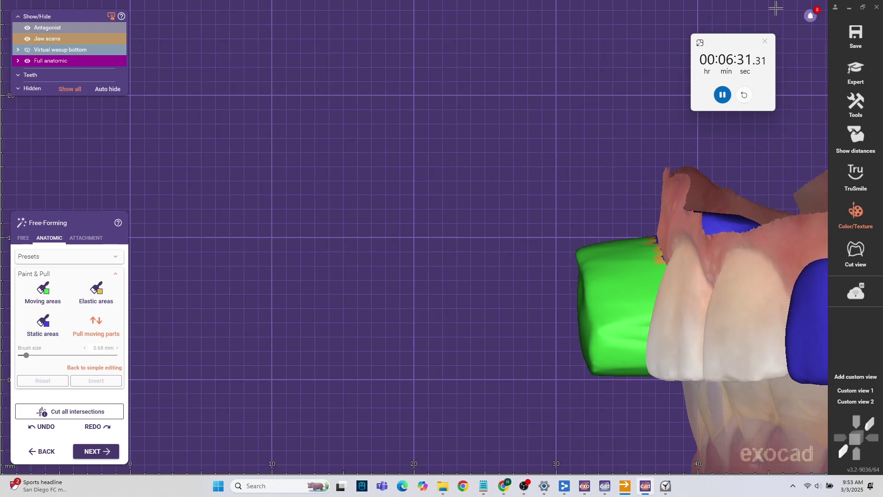
Fine-tune the pull of the upper right lateral incisor's facial block, and reset the painted areas
scroll(660, 339, "up", 4)
left_click_drag(509, 238, 508, 227)
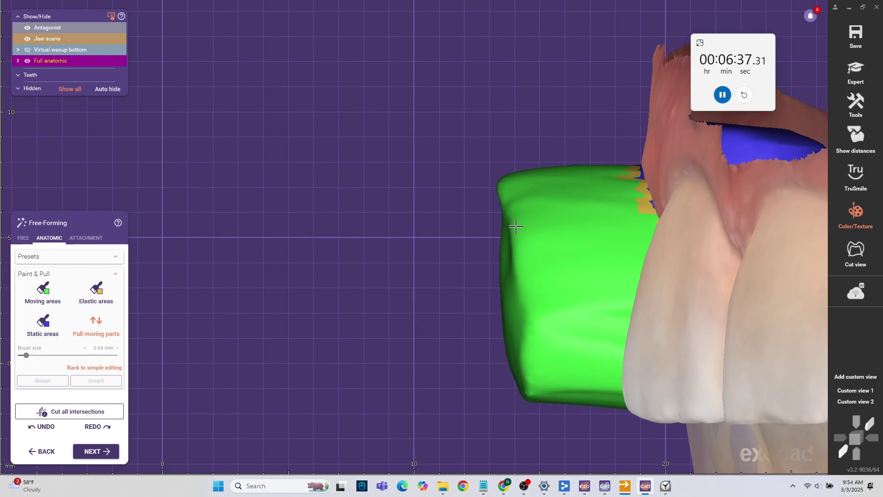
scroll(515, 226, "down", 8)
mouse_move(567, 285)
right_mouse_down()
mouse_move(644, 285)
mouse_move(575, 289)
right_mouse_up()
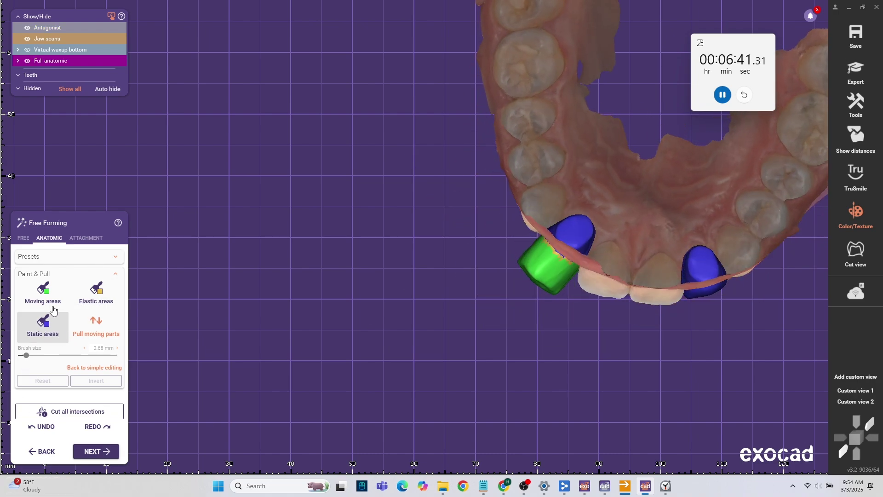
left_click(42, 381)
Paint the facial surface of the upper left lateral incisor model as a moving area with a 2.48 mm brush
scroll(644, 311, "up", 3)
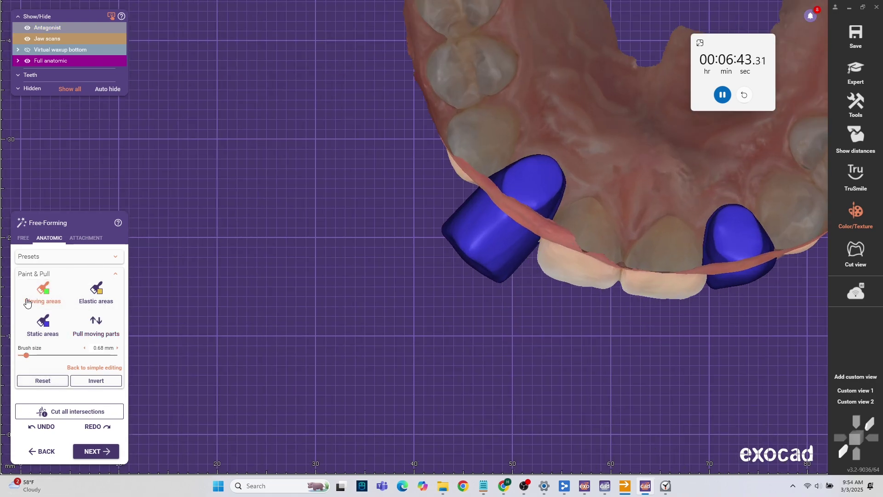
scroll(650, 363, "up", 4)
middle_click_drag(674, 322, 301, 472)
scroll(303, 467, "down", 5)
right_click_drag(391, 437, 414, 347)
scroll(413, 337, "up", 4)
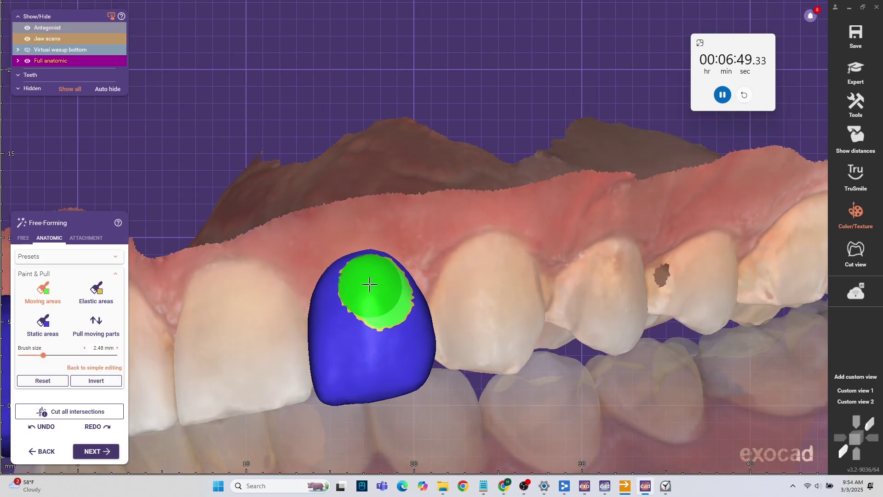
left_click_drag(328, 388, 395, 373)
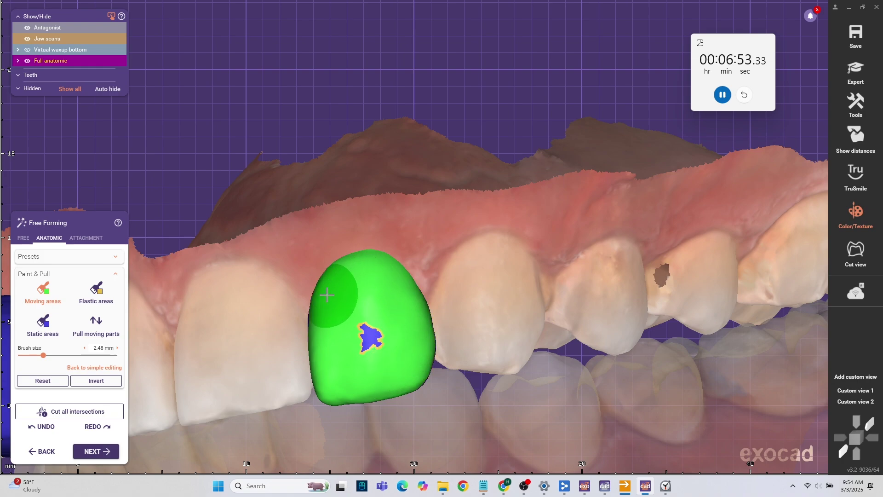
Hide the antagonist and jaw scans, set the brush size to 2.98 mm and extend the moving area along the left model's proximal side
right_click_drag(411, 347, 402, 349)
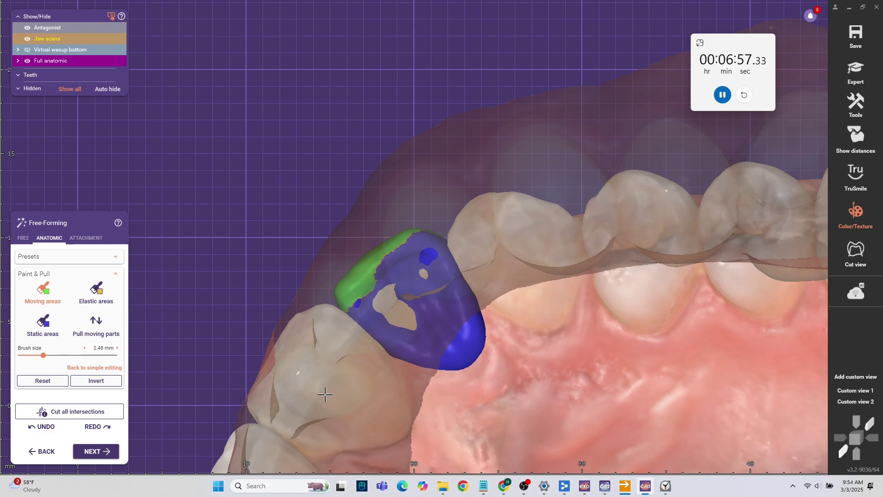
scroll(337, 390, "down", 5, "shift")
scroll(300, 450, "down", 6, "shift")
scroll(336, 385, "up", 1)
mouse_move(337, 384)
right_mouse_down()
mouse_move(422, 363)
mouse_move(416, 343)
right_mouse_up()
scroll(375, 147, "up", 4)
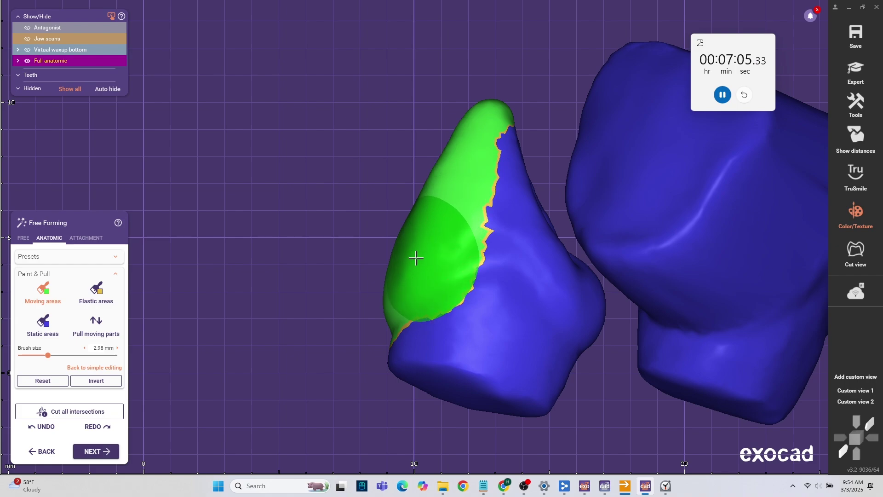
Clear the moving area from the palatal surface of the upper left lateral incisor model, keeping the facial surface and incisal rim painted
scroll(423, 254, "down", 3)
mouse_move(423, 254)
right_mouse_down()
mouse_move(495, 278)
mouse_move(405, 220)
right_mouse_up()
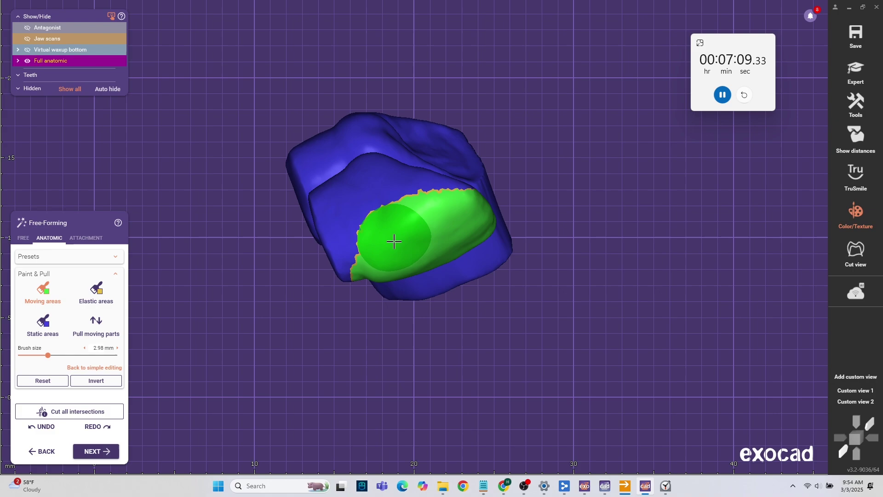
mouse_move(434, 222)
right_mouse_down()
mouse_move(428, 239)
mouse_move(457, 215)
right_mouse_up()
scroll(467, 205, "up", 3)
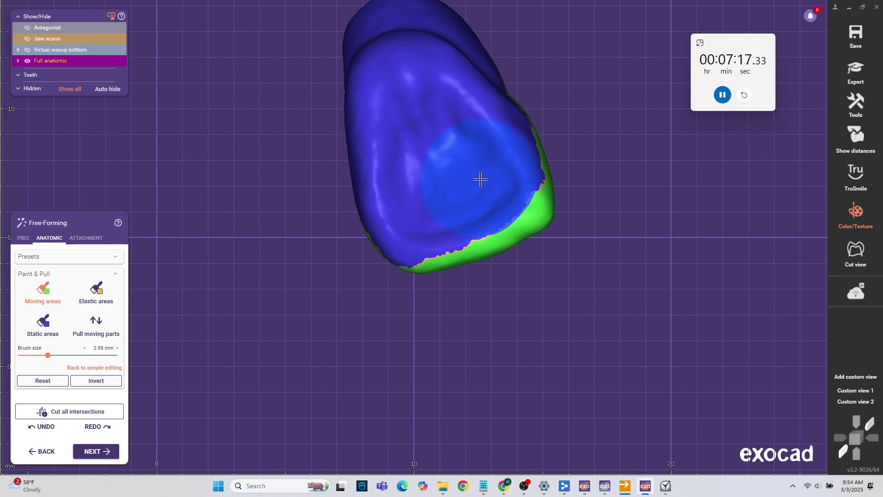
left_click(418, 184)
right_click_drag(417, 184, 415, 185)
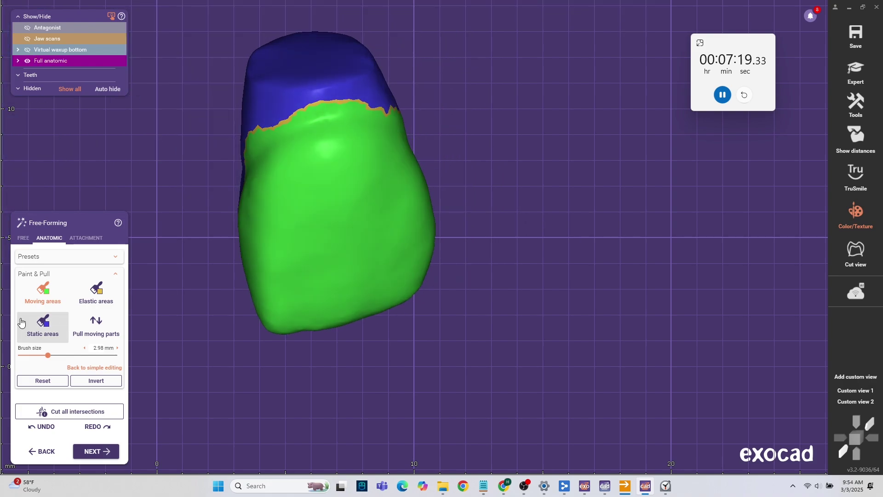
Show the jaw scans again and pull the moving area facially so the upper left lateral incisor model projects beyond the gingiva
key("j")
scroll(336, 343, "down", 4)
right_click_drag(336, 343, 334, 345)
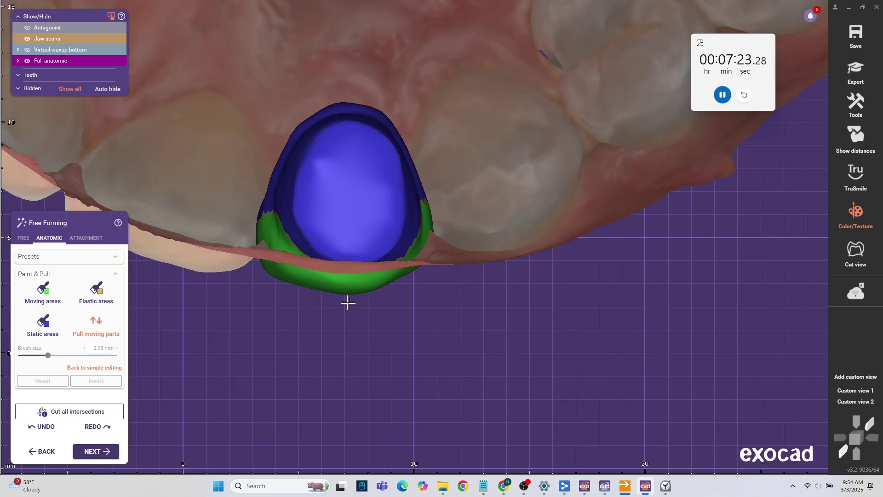
left_click_drag(347, 300, 346, 362)
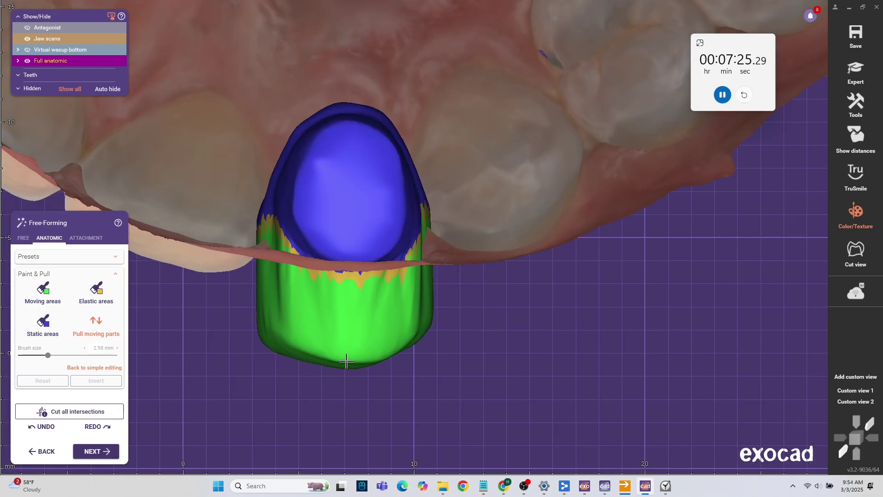
Show the antagonist and smooth the upper left lateral incisor's facial block with free-forming where it passes through the gingiva
scroll(363, 387, "down", 4)
right_click_drag(373, 368, 374, 363)
scroll(391, 276, "up", 5)
scroll(393, 265, "up", 4)
right_click_drag(393, 264, 357, 277)
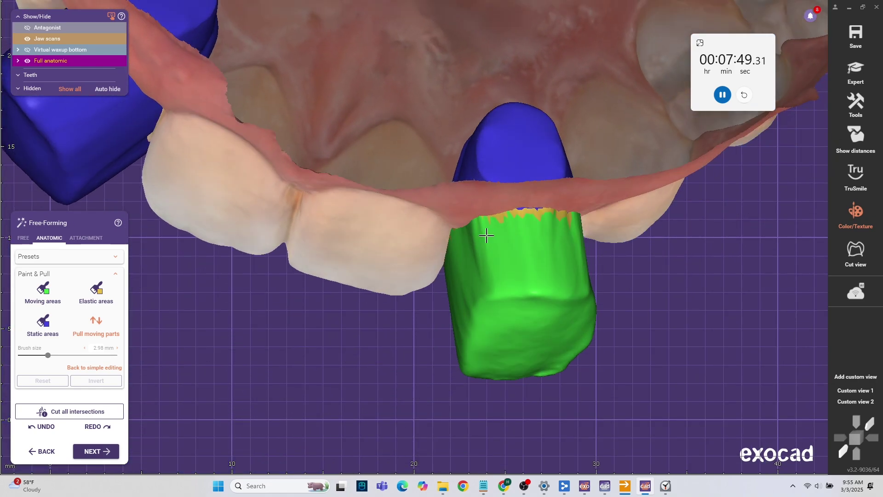
left_click(23, 238)
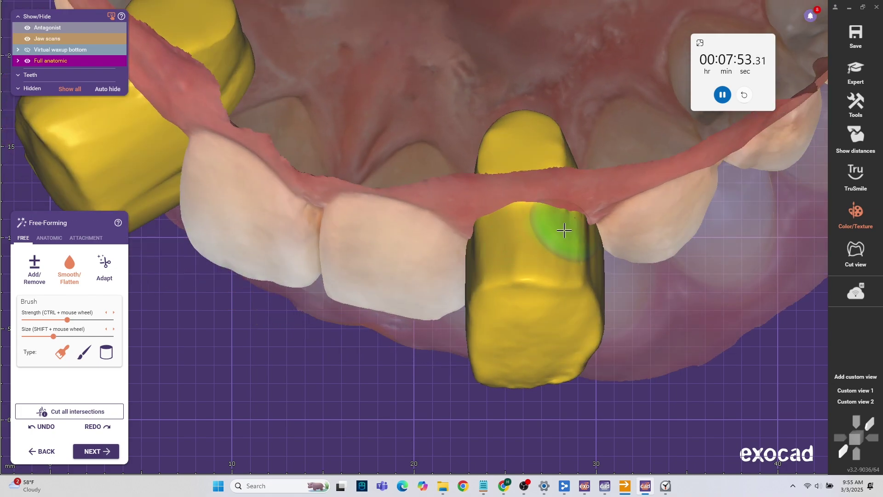
scroll(585, 236, "up", 3)
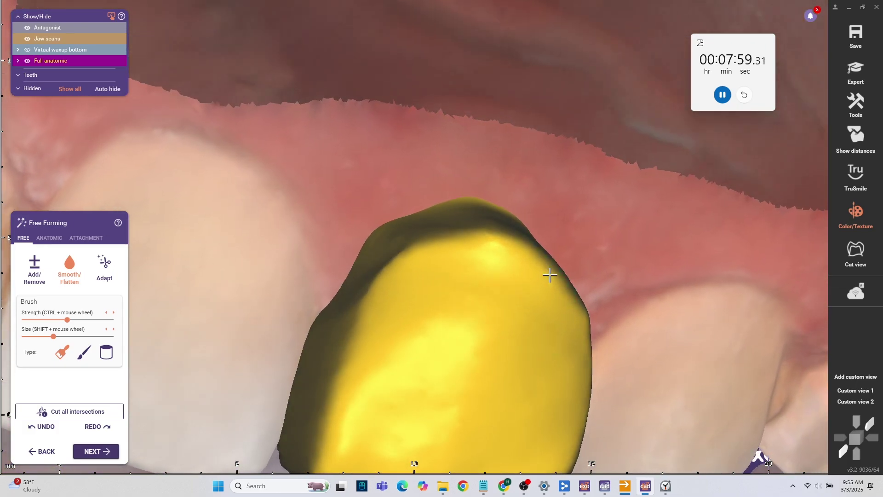
scroll(552, 271, "down", 3)
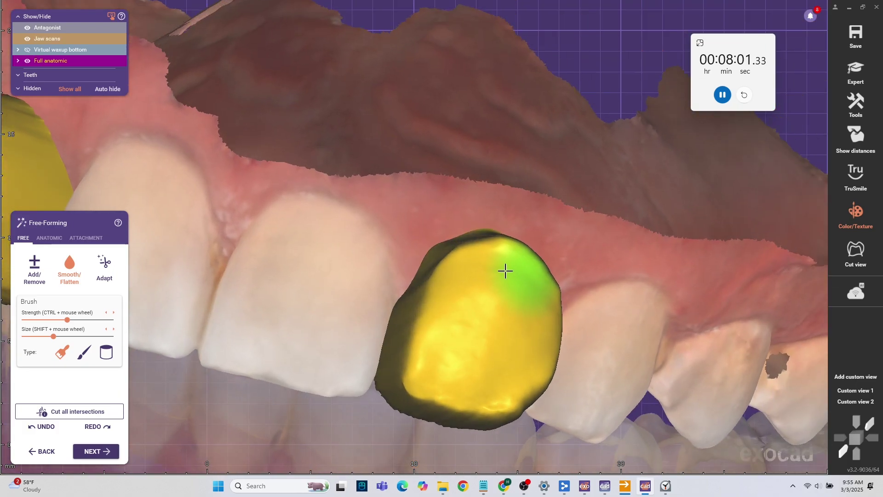
scroll(503, 265, "up", 5)
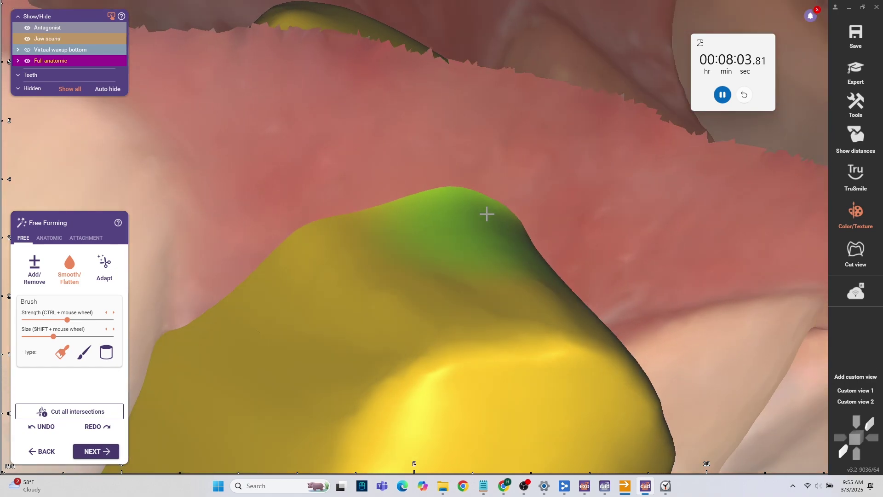
right_click_drag(487, 214, 486, 214)
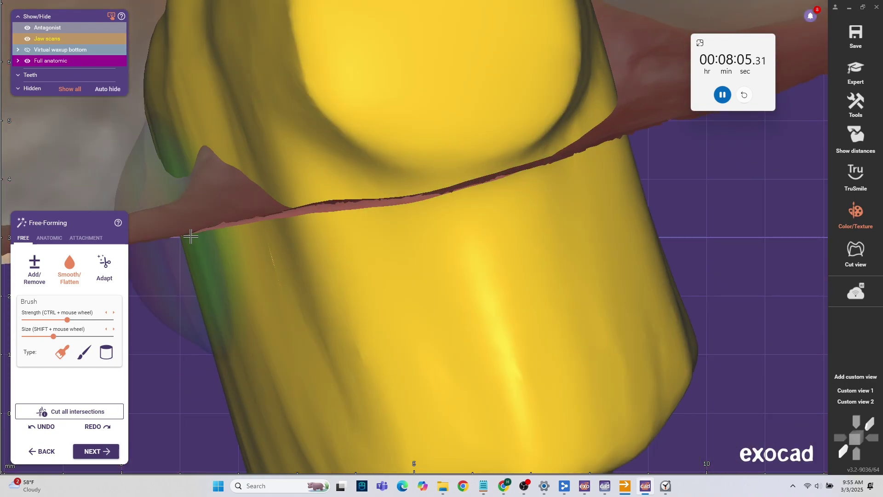
Remove material from the cervical surface of the upper left lateral incisor model with the Add/Remove brush
left_click(21, 268)
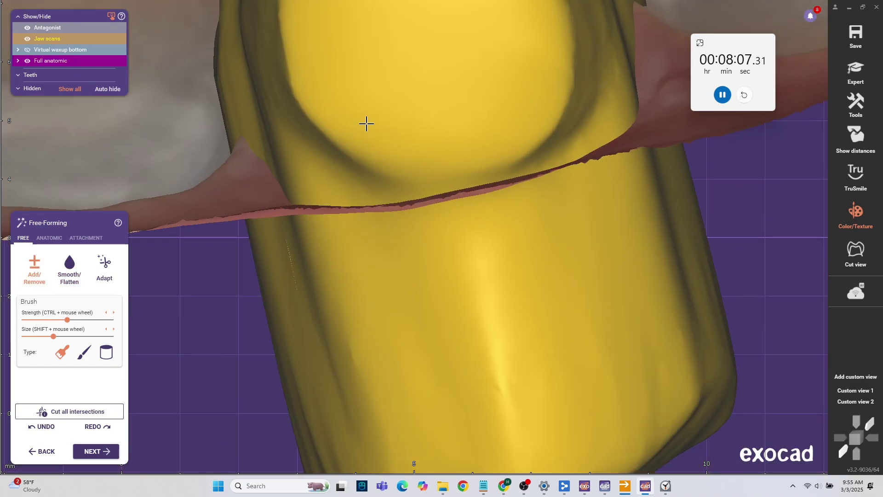
mouse_move(439, 118)
left_mouse_down("shift")
mouse_move(490, 119)
mouse_move(404, 130)
left_mouse_up("shift")
right_click_drag(479, 112, 479, 117)
scroll(418, 138, "down", 5)
scroll(300, 189, "down", 4)
middle_click_drag(299, 189, 280, 189)
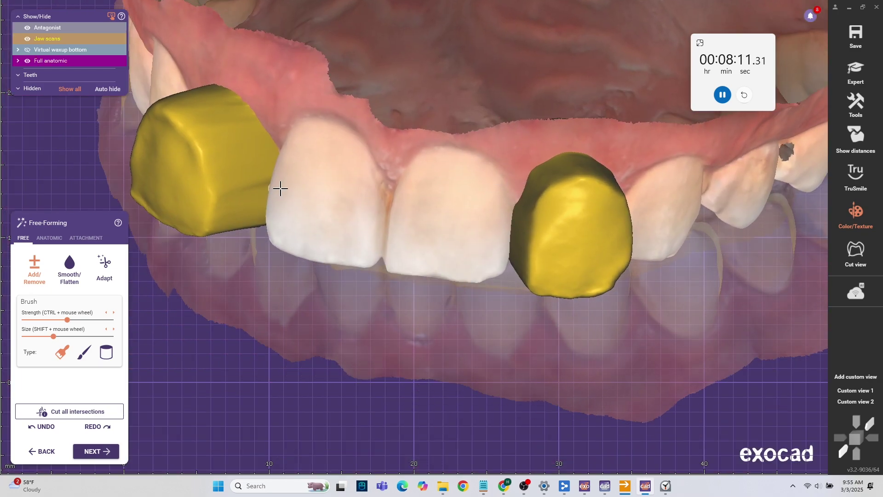
scroll(213, 142, "up", 5)
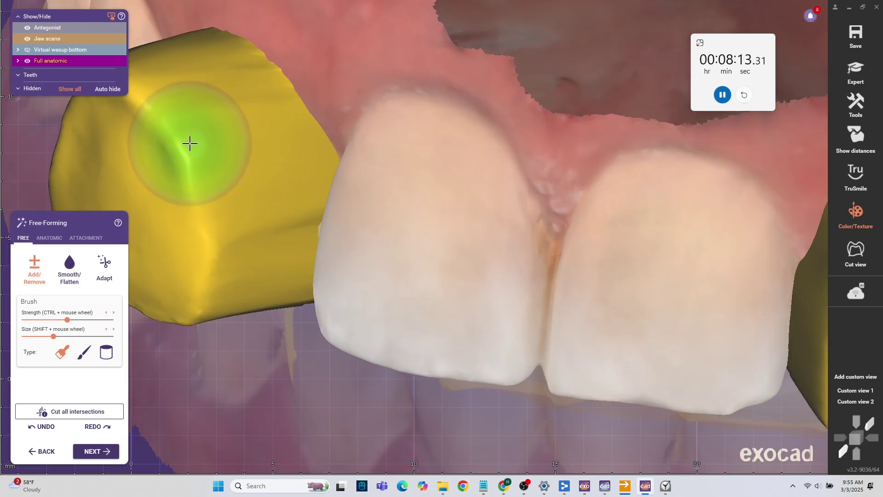
left_click(526, 490)
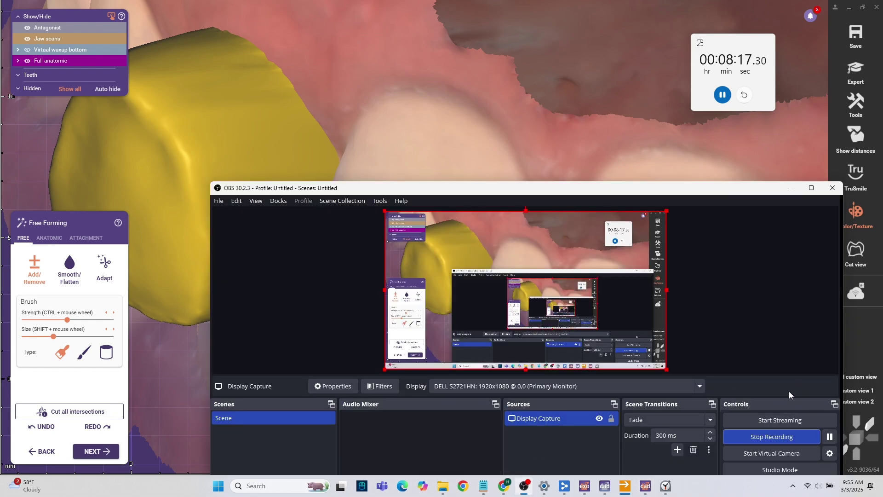
left_click(830, 437)
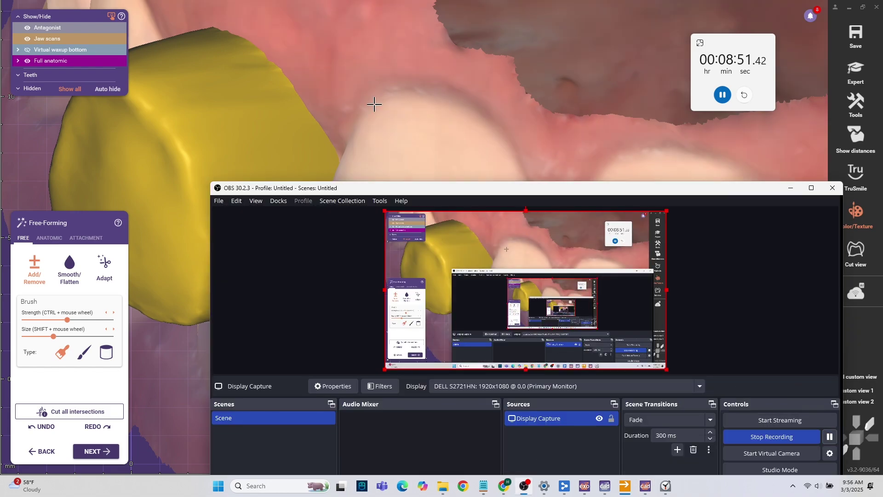
left_click(505, 137)
Examine where the facial blocks of both upper lateral incisor models emerge from the gingiva
scroll(474, 326, "down", 10)
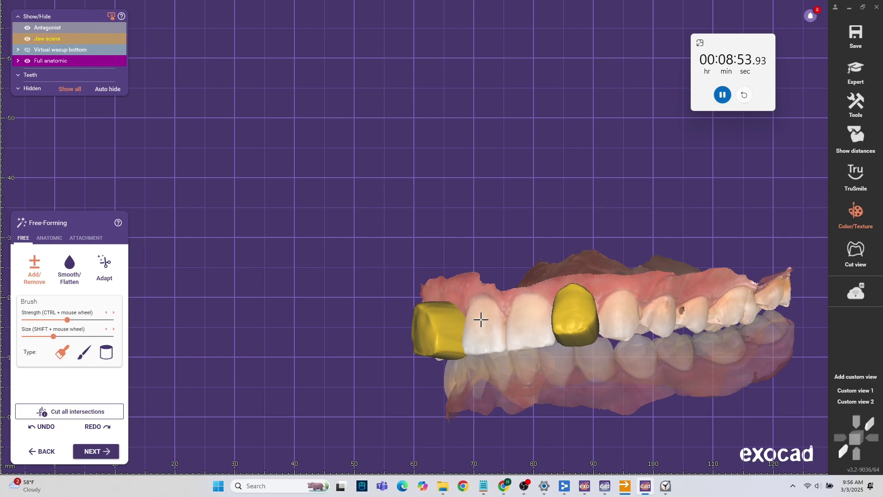
scroll(548, 318, "up", 5)
right_click_drag(667, 337, 645, 316)
scroll(639, 315, "up", 5)
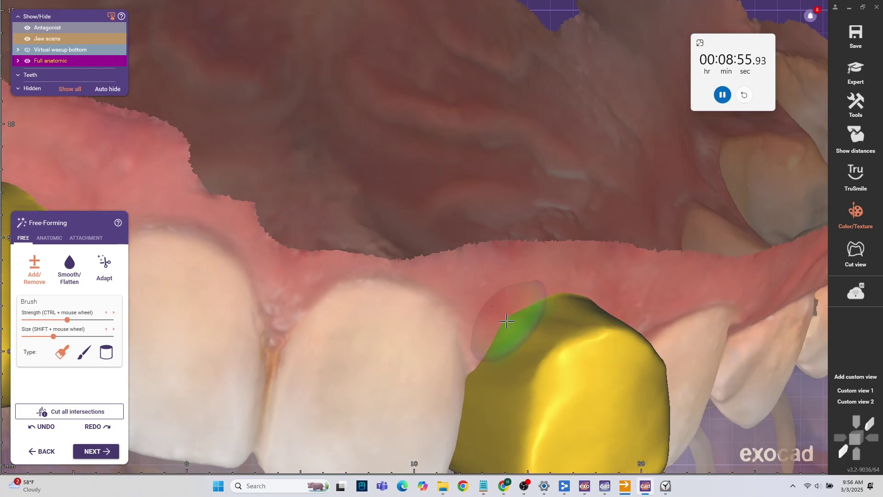
scroll(506, 321, "down", 8)
right_click_drag(351, 337, 354, 336)
scroll(208, 310, "up", 5)
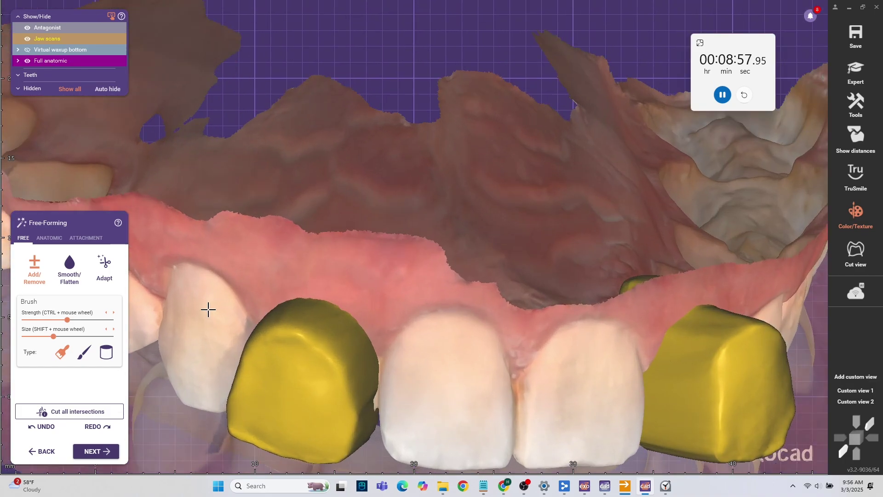
Smooth the gingival edge of the upper right lateral incisor's facial block with the Smooth/Flatten brush
scroll(207, 310, "up", 4)
right_click_drag(430, 355, 394, 336)
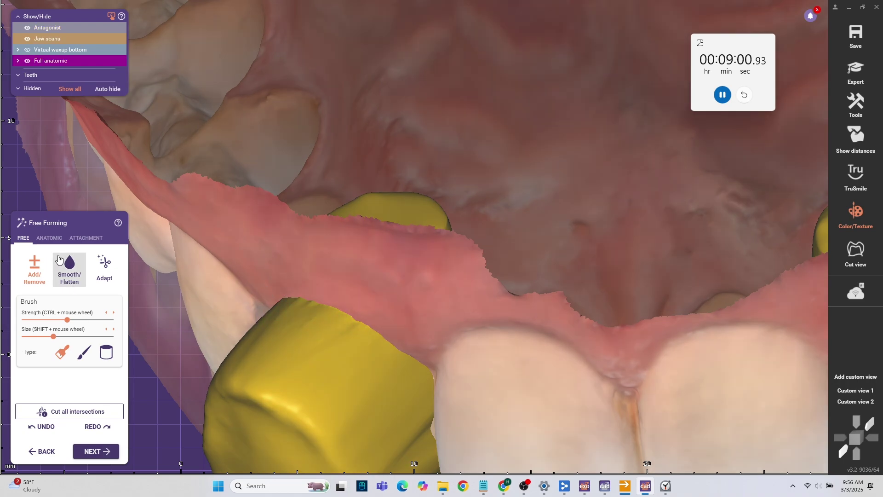
left_click(69, 266)
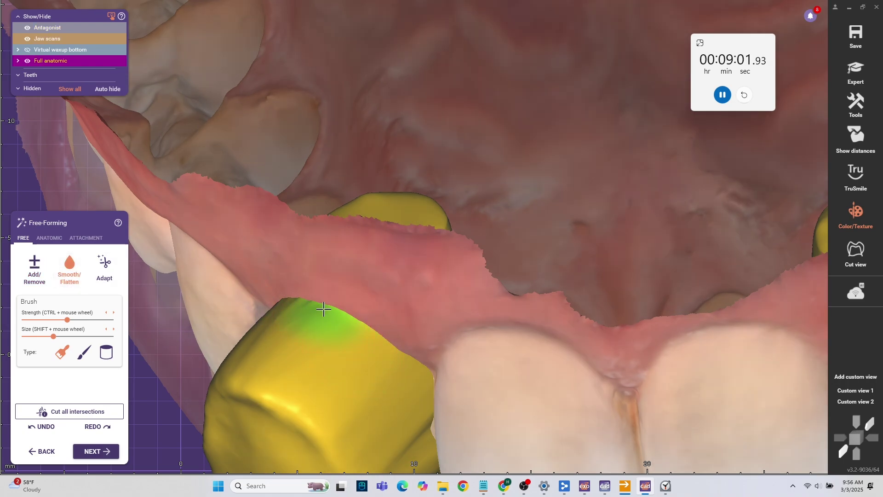
mouse_move(323, 309)
right_mouse_down()
mouse_move(278, 301)
mouse_move(317, 304)
mouse_move(283, 317)
mouse_move(382, 369)
right_mouse_up()
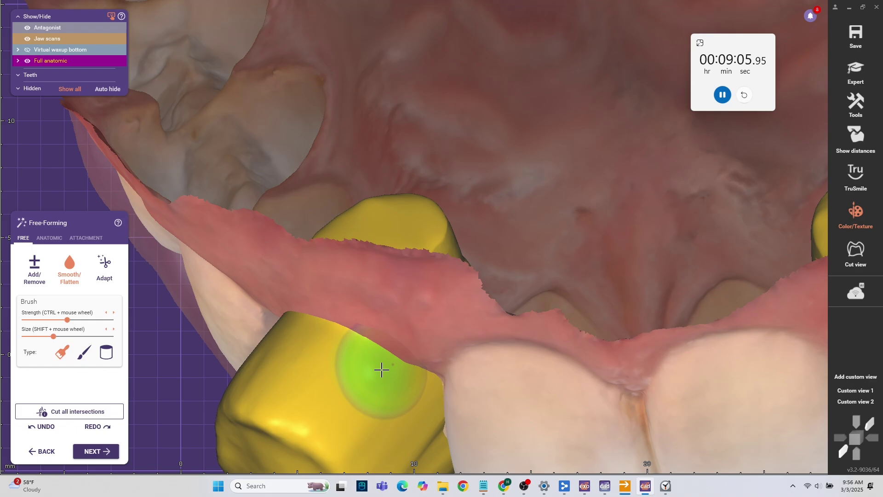
scroll(432, 421, "down", 4)
Smooth the gingival edge of the upper left lateral incisor's facial block, working along its mesial side and cervical contour
mouse_move(432, 421)
right_mouse_down()
mouse_move(430, 309)
mouse_move(432, 416)
right_mouse_up()
scroll(641, 229, "up", 5)
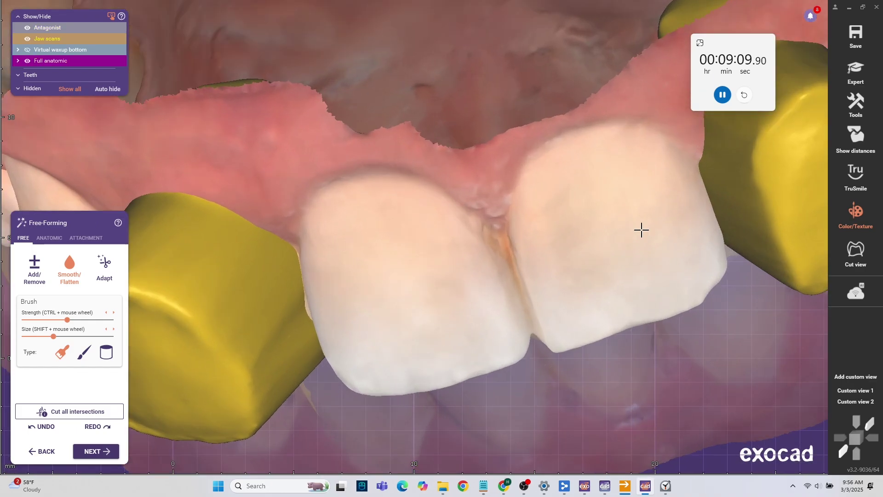
mouse_move(727, 232)
right_mouse_down()
mouse_move(544, 375)
mouse_move(534, 372)
right_mouse_up()
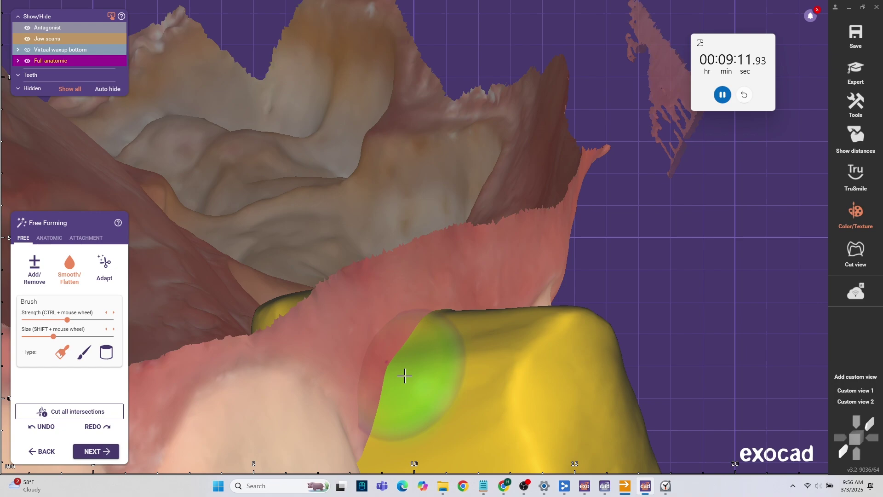
right_click_drag(440, 351, 509, 321)
right_click_drag(603, 295, 599, 296)
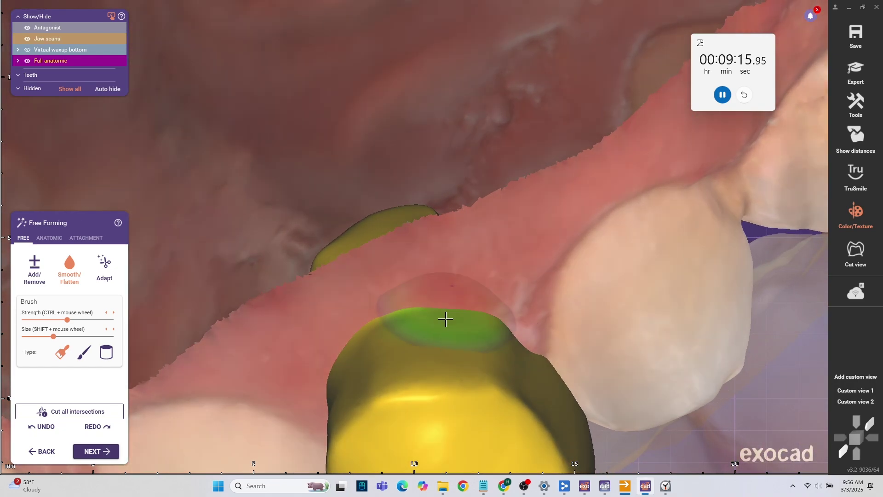
Examine both smoothed lateral incisor blocks against the gingiva and neighbouring teeth from the front and side
scroll(502, 339, "down", 6)
right_click_drag(492, 344, 512, 360)
scroll(456, 372, "down", 2)
scroll(513, 361, "up", 7)
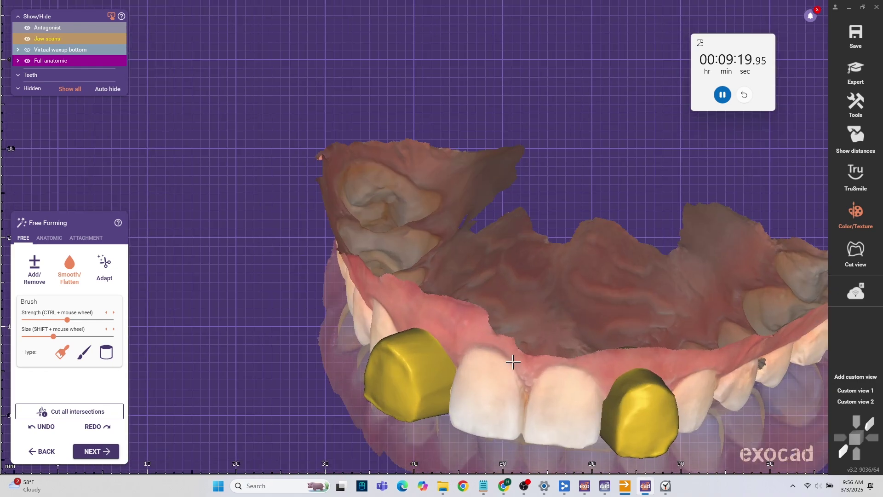
right_click_drag(572, 385, 560, 381)
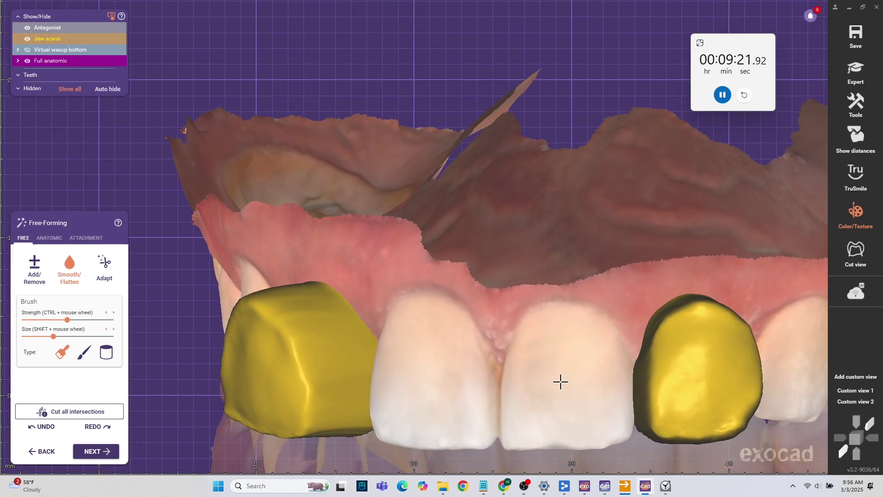
right_click_drag(661, 410, 513, 359)
scroll(621, 390, "down", 4)
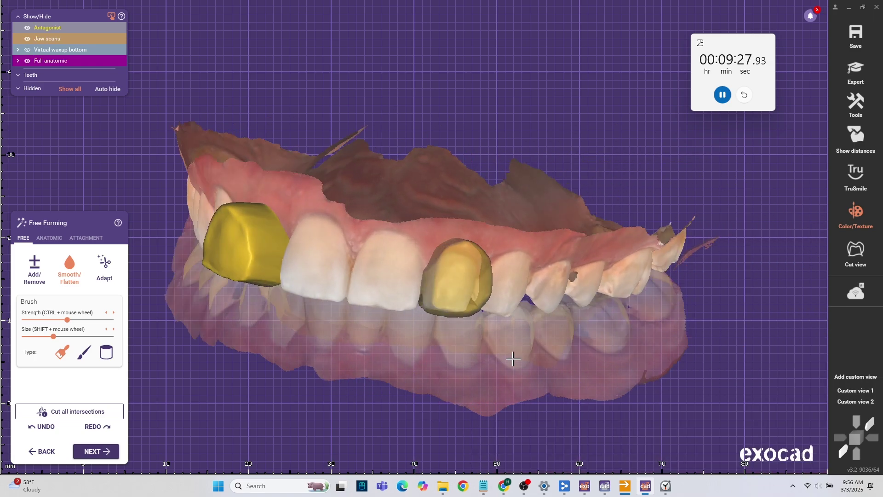
Inspect the facial blocks of both upper lateral incisors from the front, incisal and lateral views before leaving free-forming
mouse_move(429, 301)
right_mouse_down()
mouse_move(617, 331)
mouse_move(460, 285)
mouse_move(507, 282)
mouse_move(508, 300)
mouse_move(525, 301)
mouse_move(495, 296)
right_mouse_up()
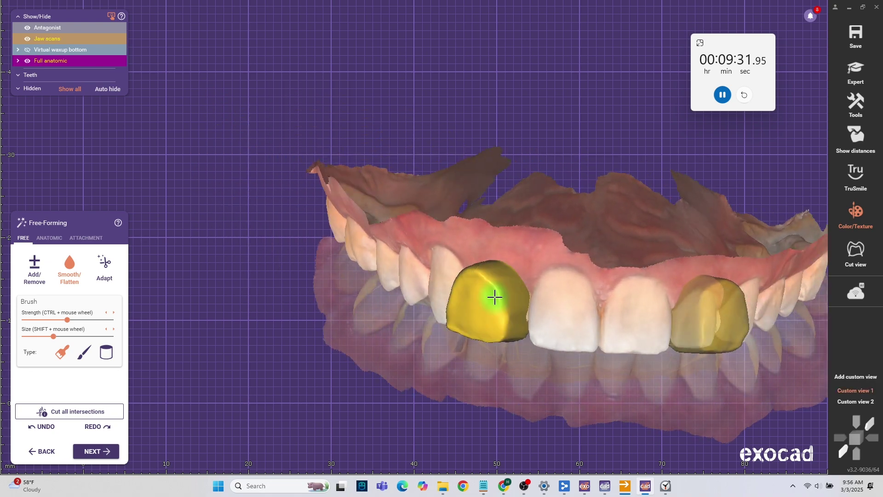
scroll(619, 323, "down", 3)
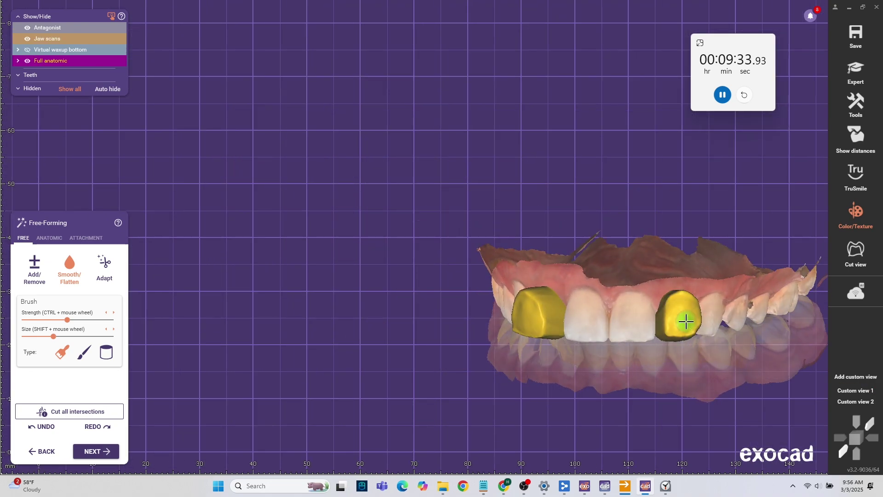
scroll(685, 322, "up", 5)
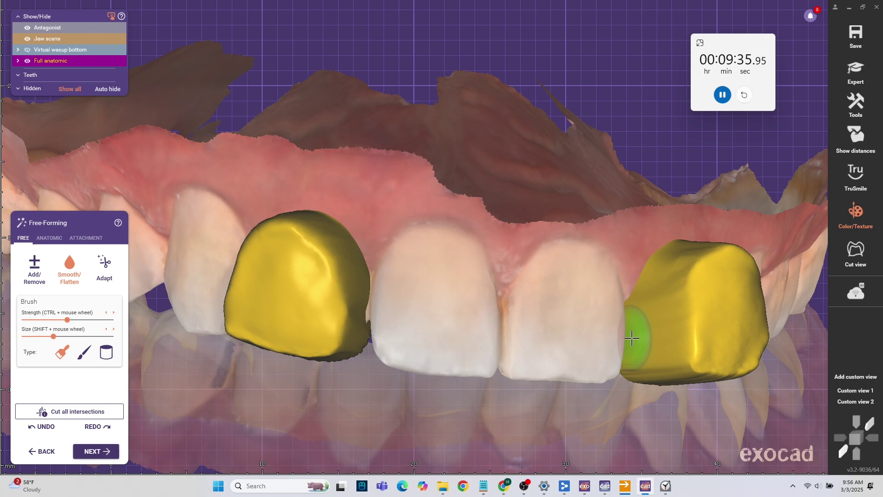
mouse_move(632, 338)
right_mouse_down()
mouse_move(630, 322)
mouse_move(630, 334)
right_mouse_up()
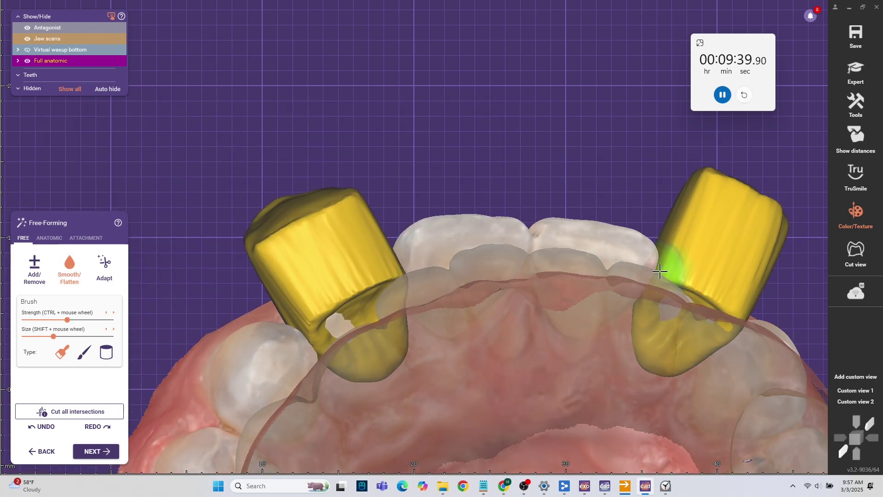
mouse_move(753, 312)
right_mouse_down()
mouse_move(738, 319)
mouse_move(609, 291)
right_mouse_up()
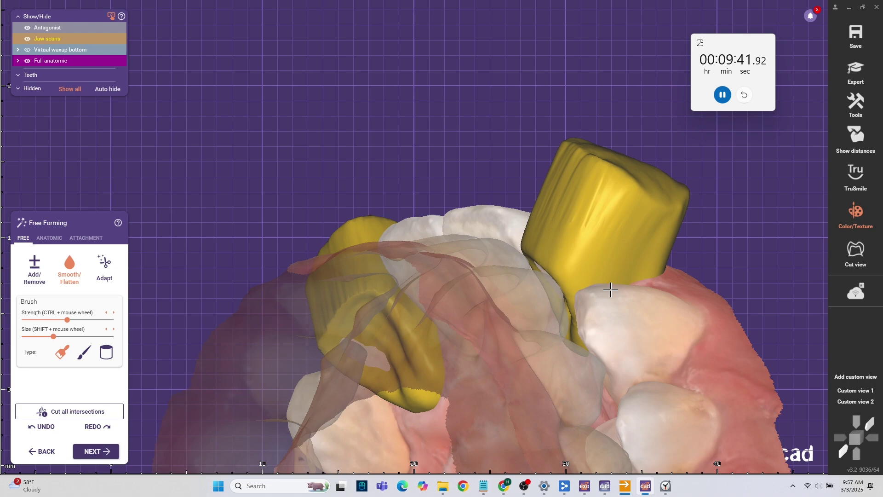
right_click_drag(567, 235, 338, 266)
right_click_drag(268, 281, 413, 108)
scroll(398, 192, "down", 3)
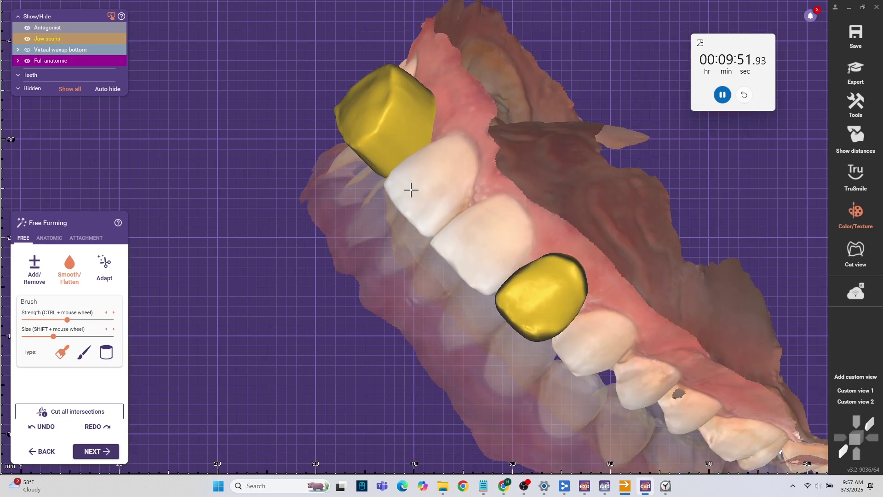
right_click_drag(410, 189, 407, 249)
scroll(407, 249, "down", 4)
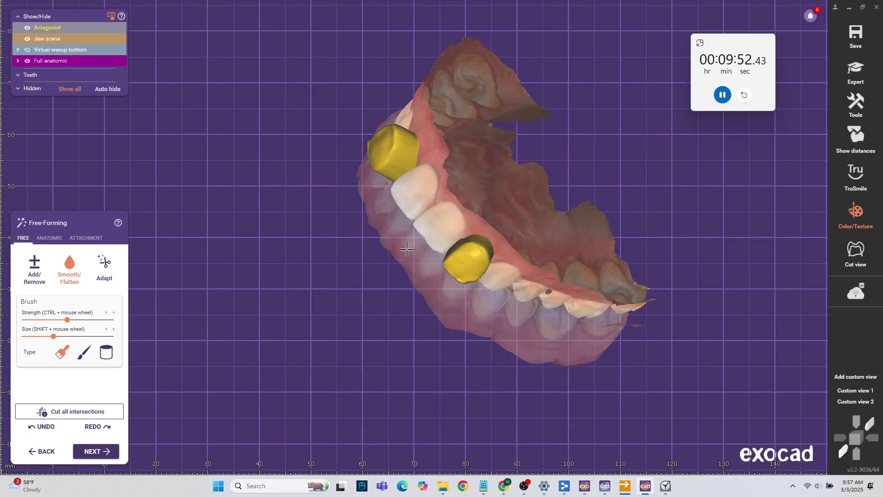
Finish free-forming and save only the visible lateral incisor models as plain STL named "teeth in position", using the default coordinate system
left_click(103, 452)
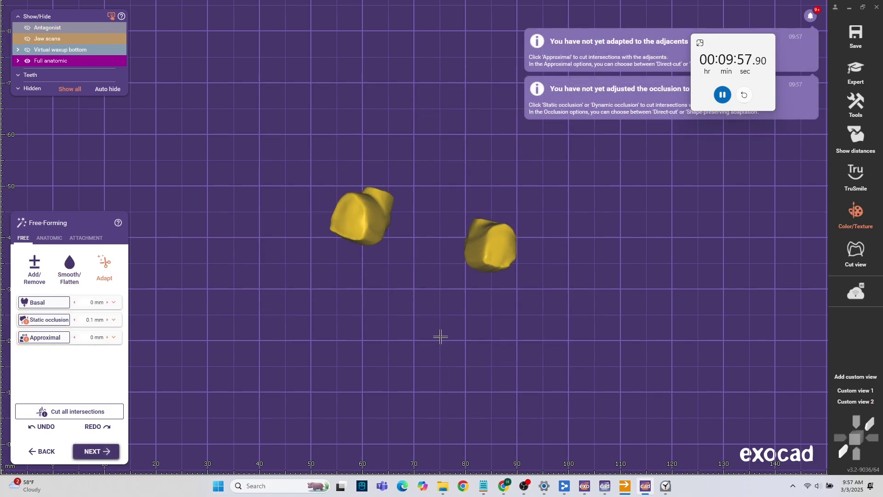
right_click(455, 354)
left_click(510, 416)
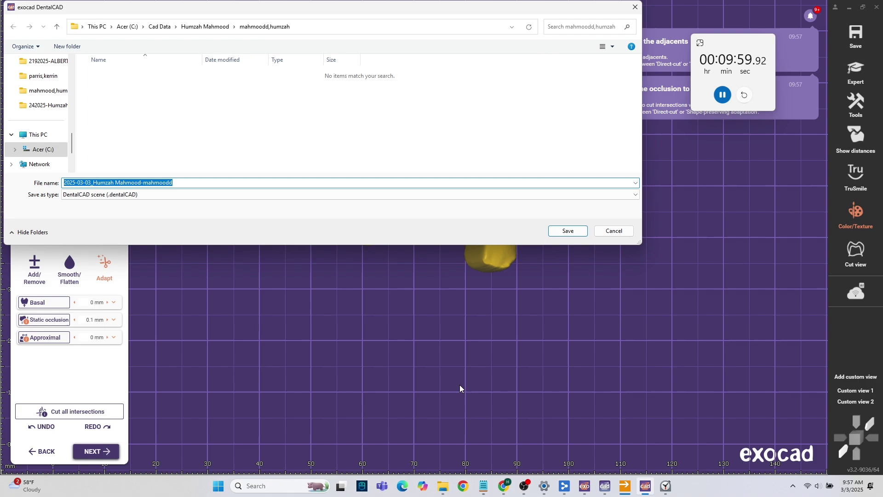
left_click(189, 194)
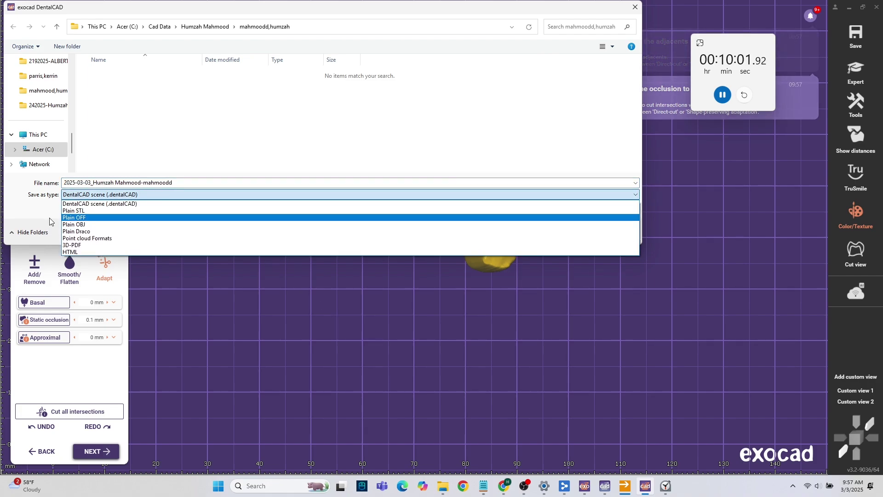
left_click(76, 210)
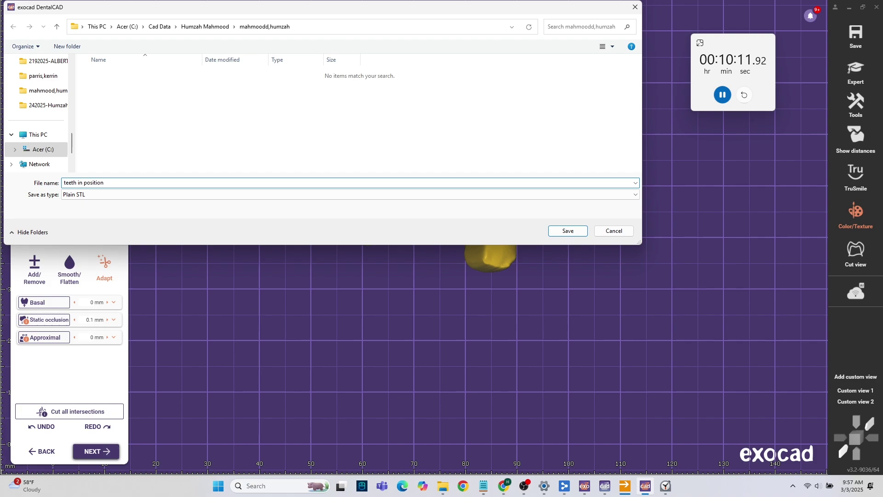
left_click(101, 195)
left_click(216, 201)
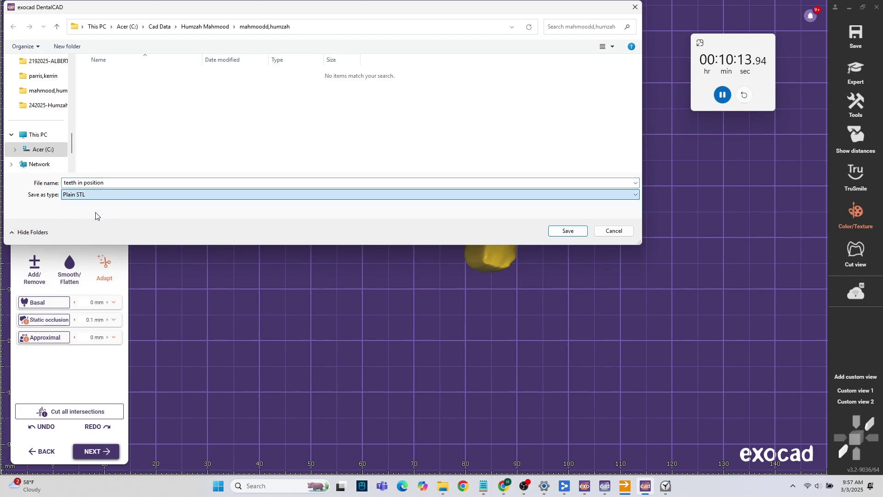
left_click(567, 231)
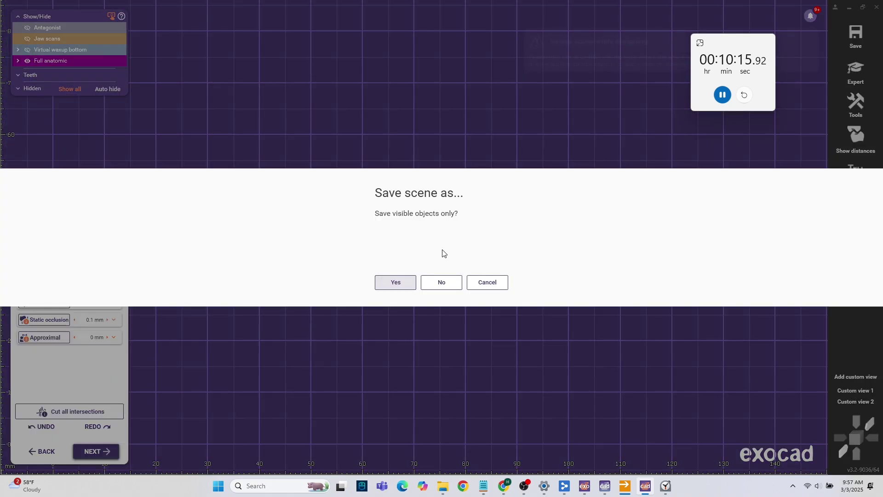
left_click(389, 290)
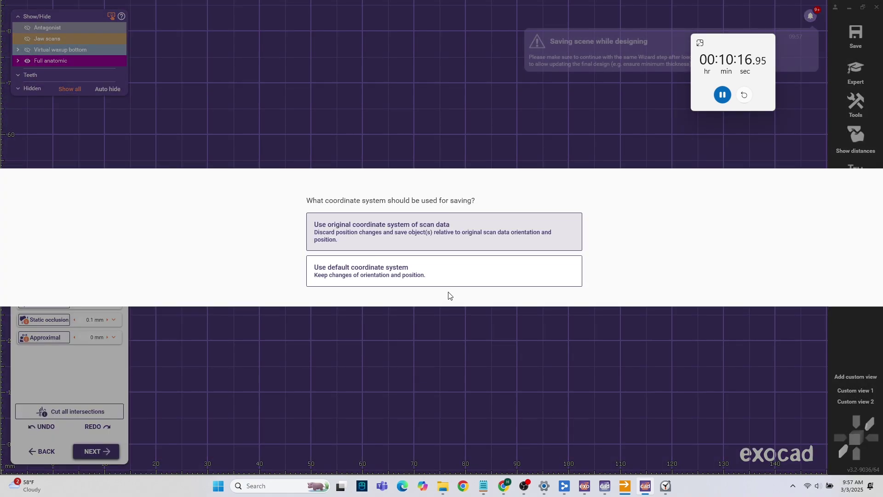
left_click(342, 280)
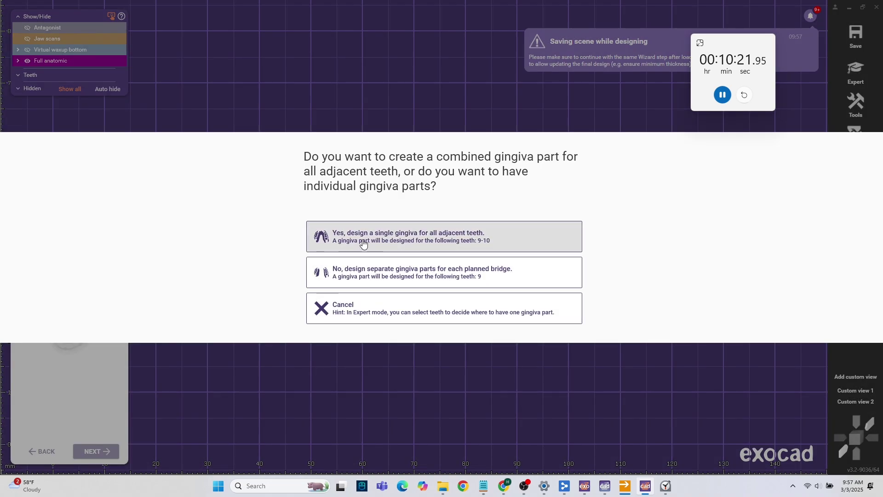
Choose a single gingiva part for teeth 9-10 and draw its facial margin line above both lateral incisor blocks, from premolars to premolars
left_click(380, 248)
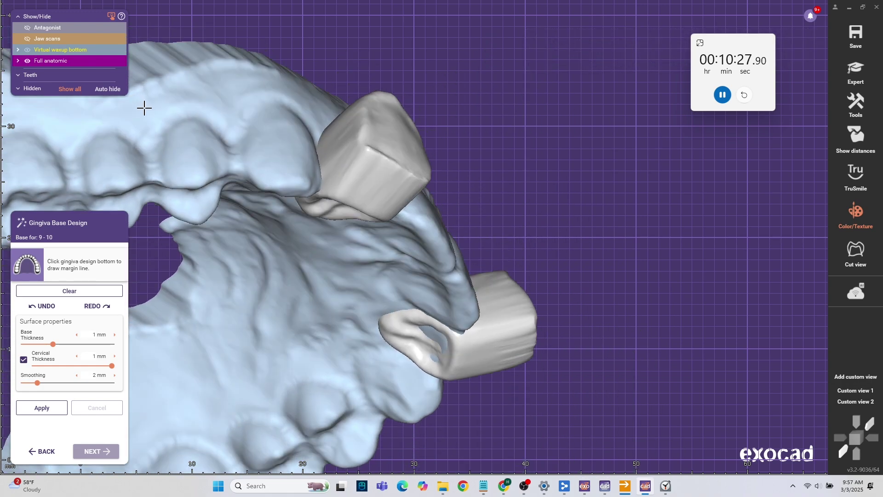
left_click(137, 101)
right_click_drag(295, 133, 239, 143)
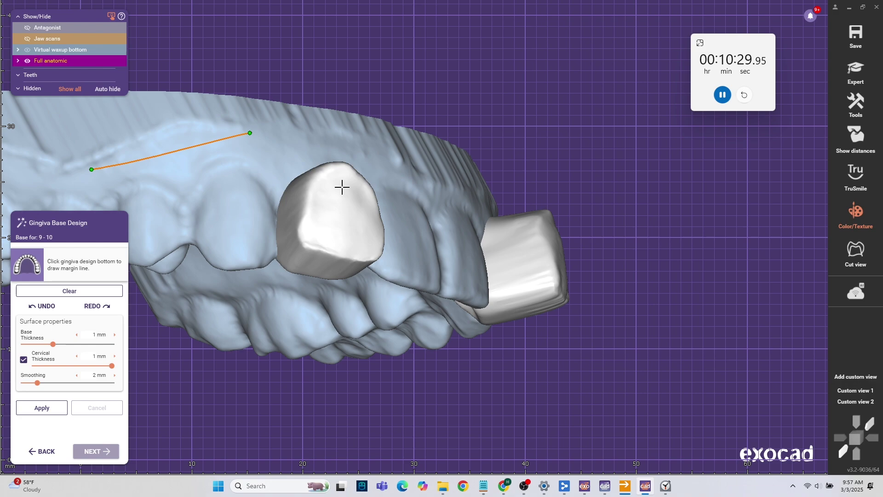
left_click(339, 153)
left_click(406, 190)
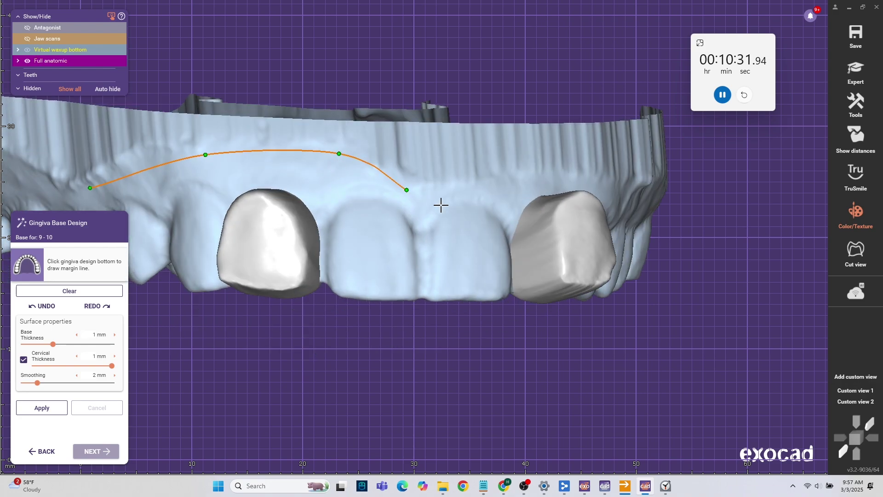
left_click(456, 188)
left_click(520, 180)
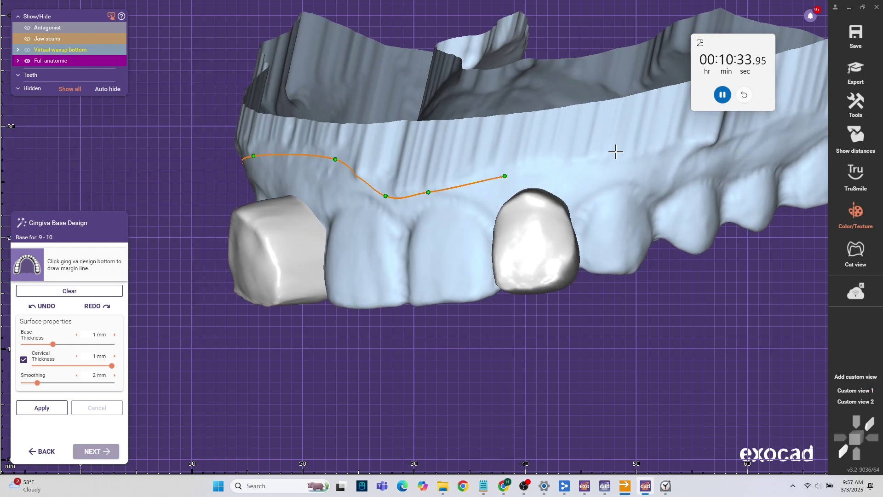
left_click(637, 159)
left_click(699, 118)
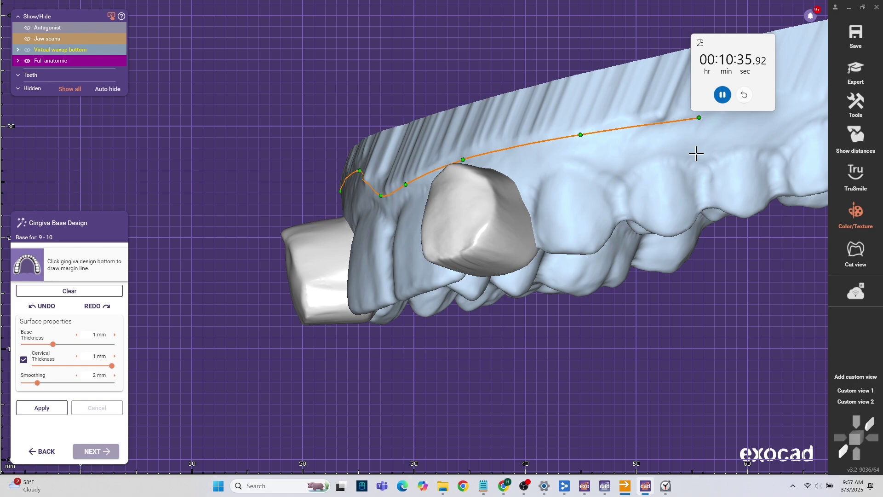
Continue the margin line across the palate behind the front teeth, close it around the arch and generate the gingiva base
right_click_drag(705, 199, 704, 196)
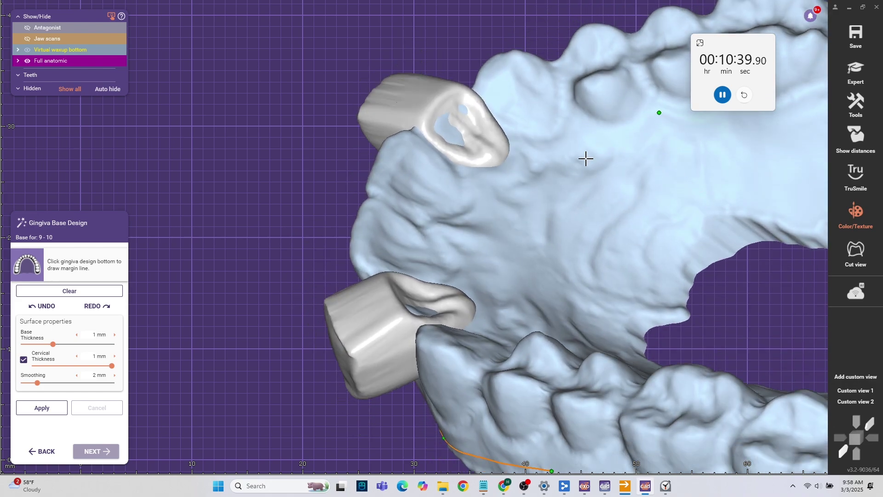
left_click(560, 162)
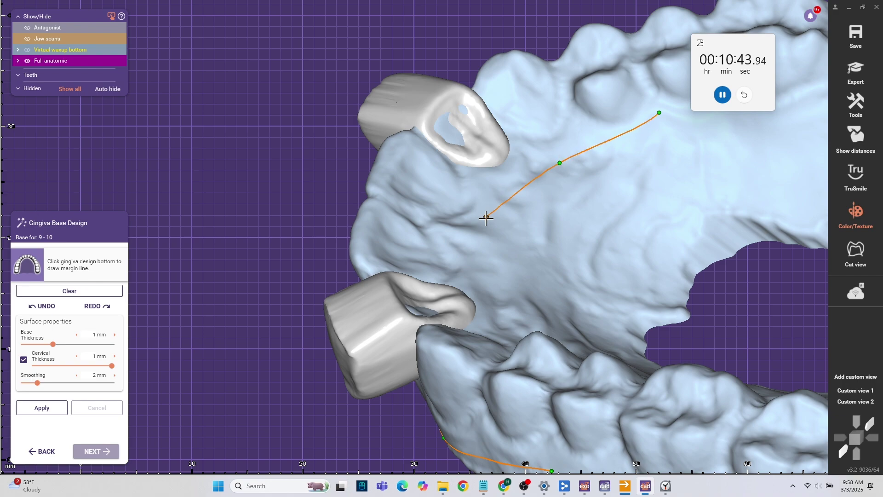
left_click(477, 239)
left_click(497, 298)
scroll(504, 390, "down", 3)
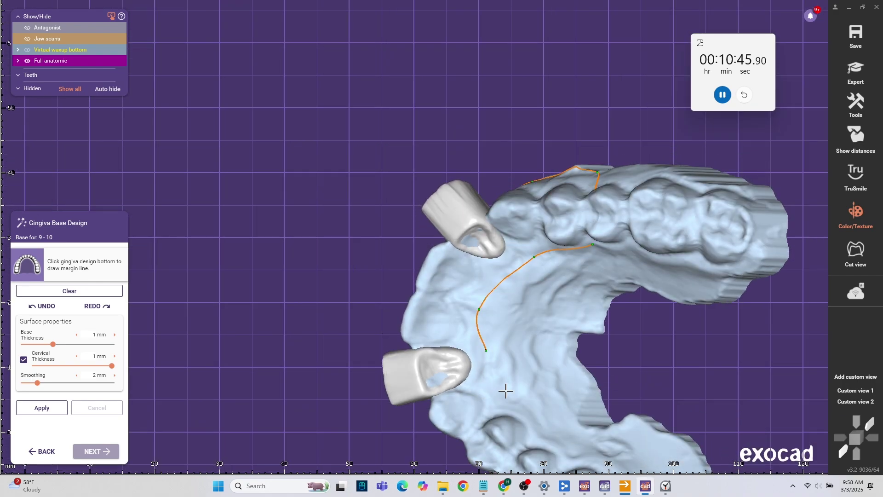
left_click(516, 391)
middle_click_drag(523, 413, 434, 312)
right_click_drag(434, 311, 444, 317)
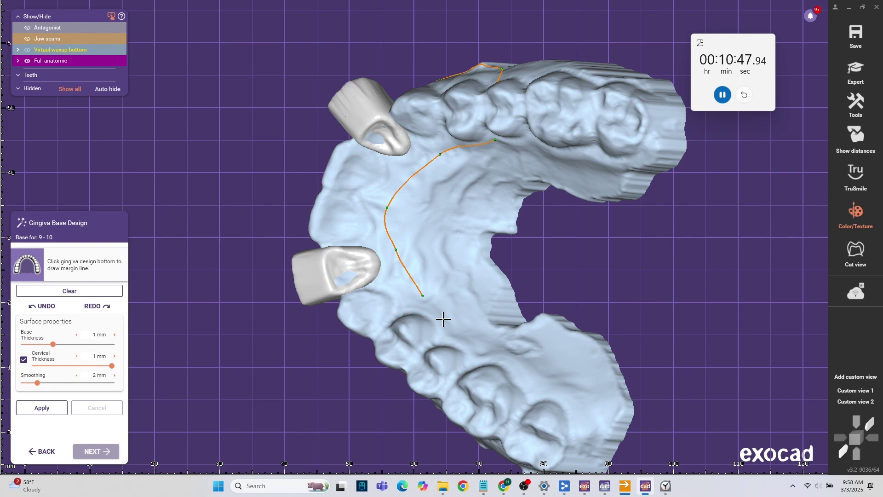
double_click(456, 327)
right_click_drag(467, 399, 470, 396)
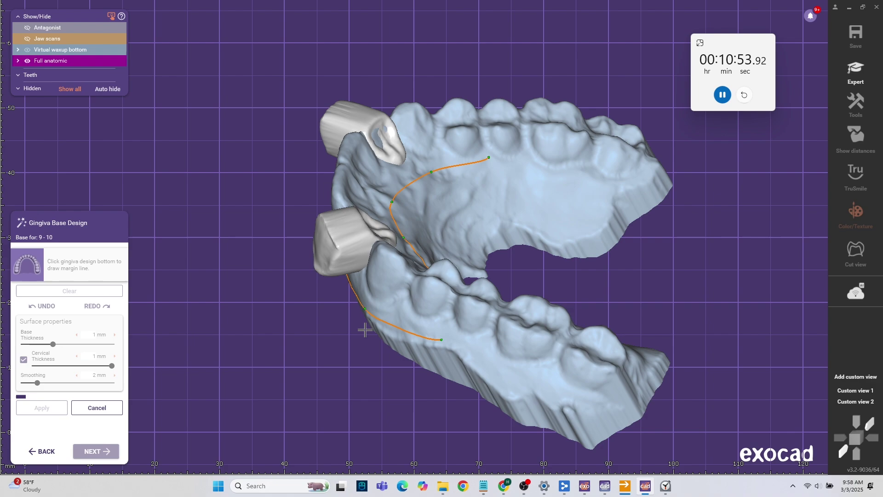
right_click_drag(559, 169, 559, 168)
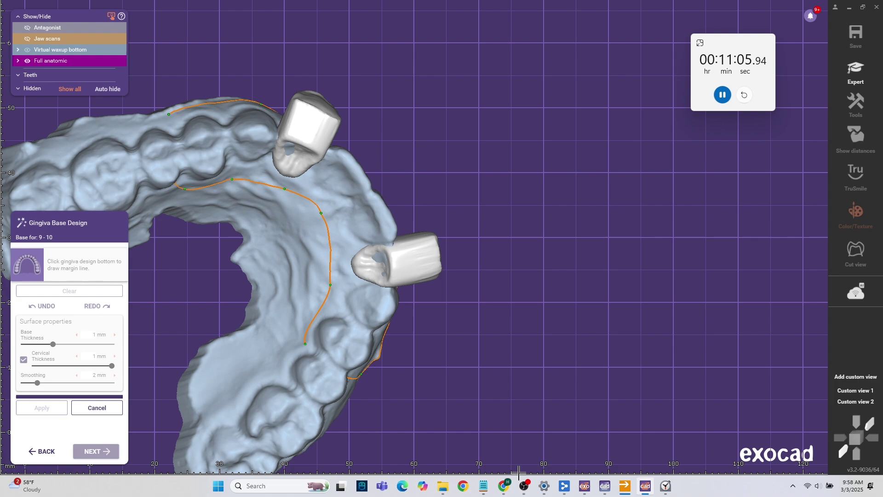
left_click(525, 486)
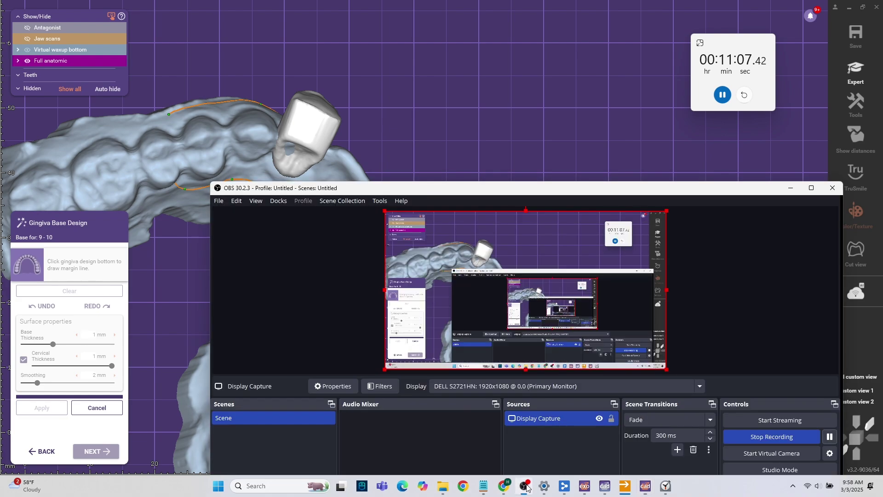
left_click(546, 85)
scroll(429, 207, "down", 5)
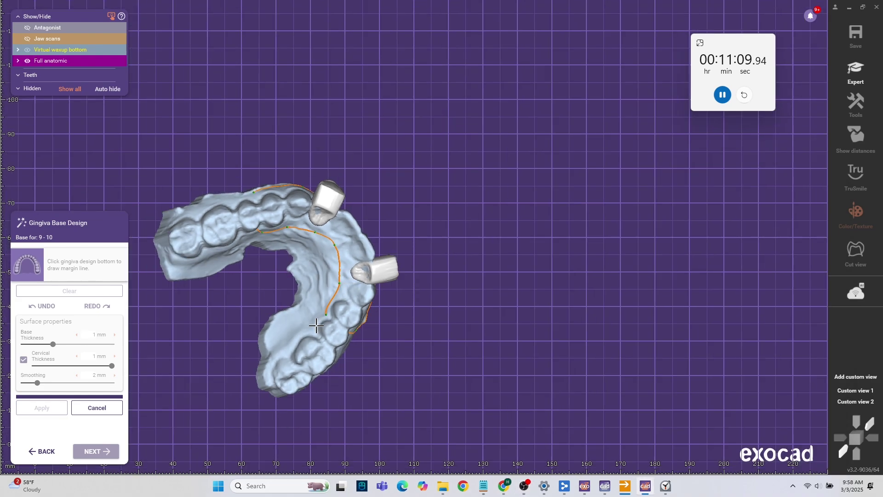
Adjust the facial margin line above the upper right lateral incisor by repositioning its control points along the gingiva
mouse_move(338, 303)
right_mouse_down()
mouse_move(332, 336)
mouse_move(326, 305)
mouse_move(334, 304)
right_mouse_up()
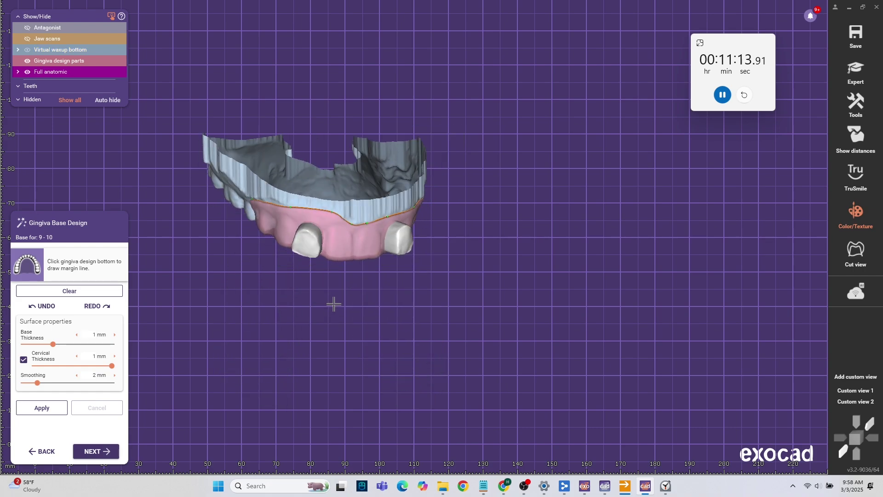
scroll(375, 242, "up", 5)
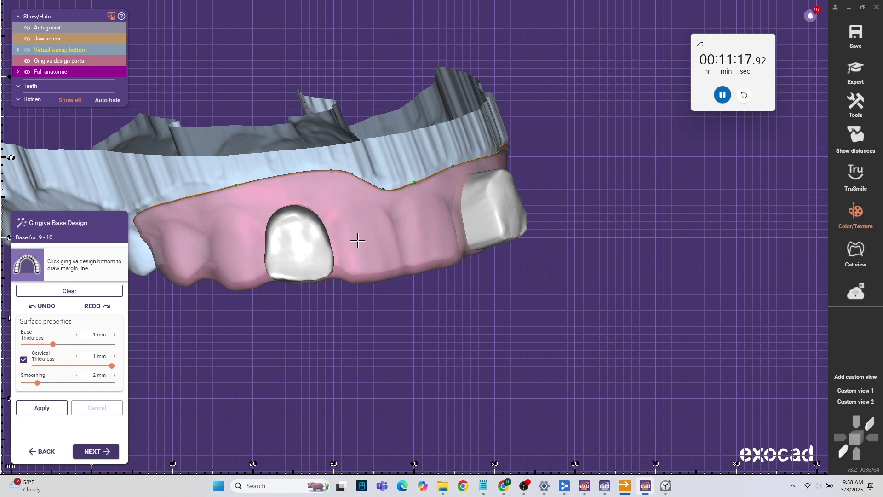
right_click_drag(358, 241, 358, 240)
scroll(215, 172, "up", 4)
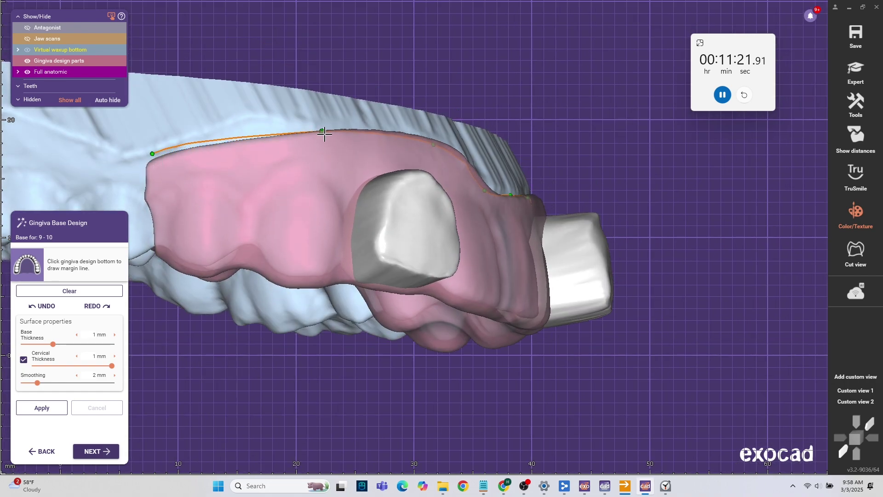
left_click_drag(324, 133, 321, 141)
left_click_drag(258, 141, 255, 133)
right_click_drag(524, 216, 524, 215)
scroll(315, 136, "up", 5)
right_click_drag(471, 209, 471, 209)
left_click_drag(420, 158, 420, 169)
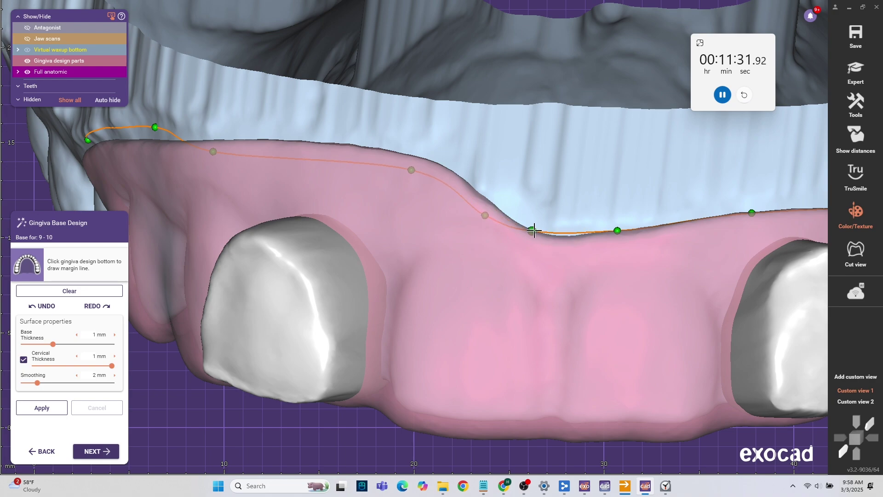
Check the adjusted margin line from the facial and palatal sides and regenerate the gingiva base with it
scroll(571, 259, "down", 5)
right_click_drag(650, 278, 650, 279)
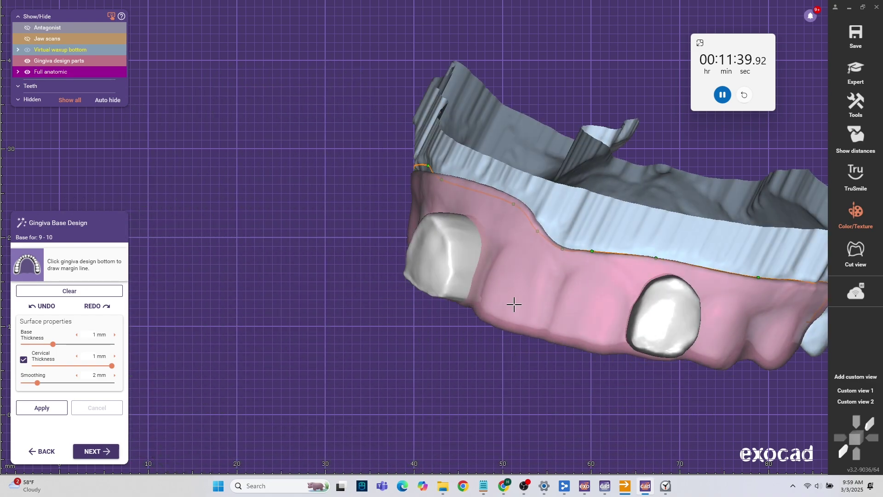
right_click_drag(468, 339, 534, 350)
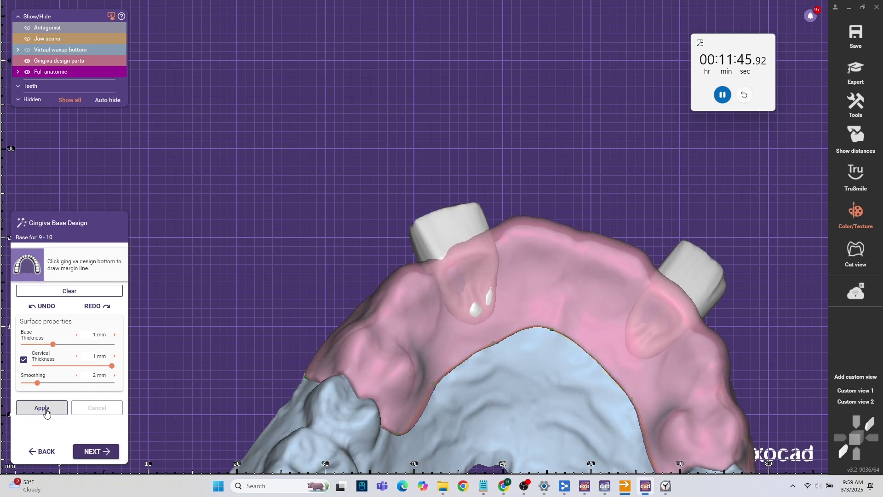
left_click(42, 408)
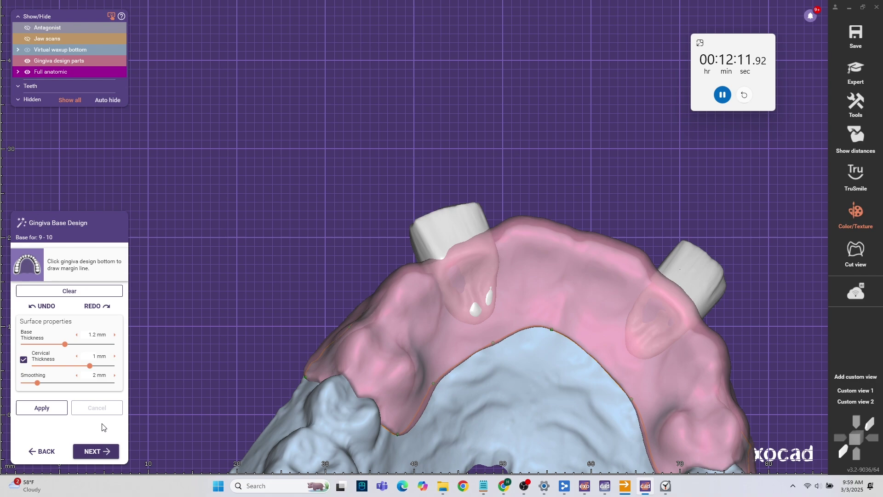
Accept the gingiva base without free-form changes, generate the virtual waxup, and merge and save the restorations
left_click(101, 452)
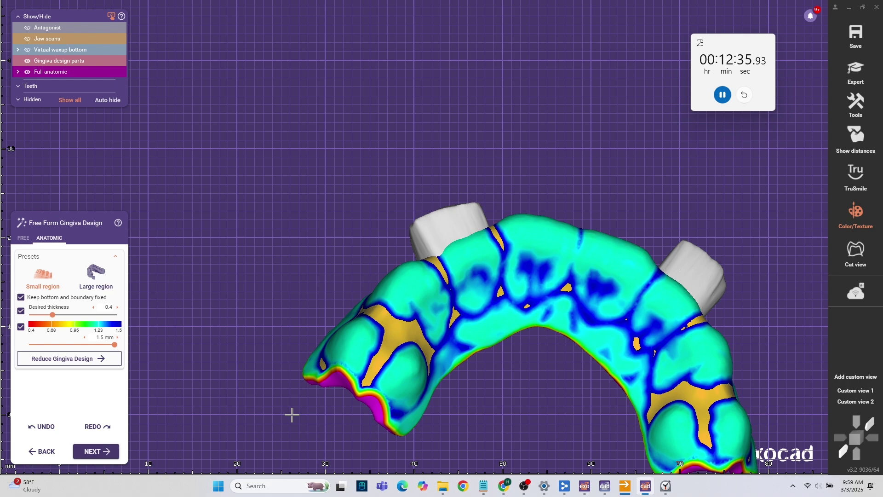
mouse_move(274, 345)
right_mouse_down()
mouse_move(274, 337)
mouse_move(273, 346)
right_mouse_up()
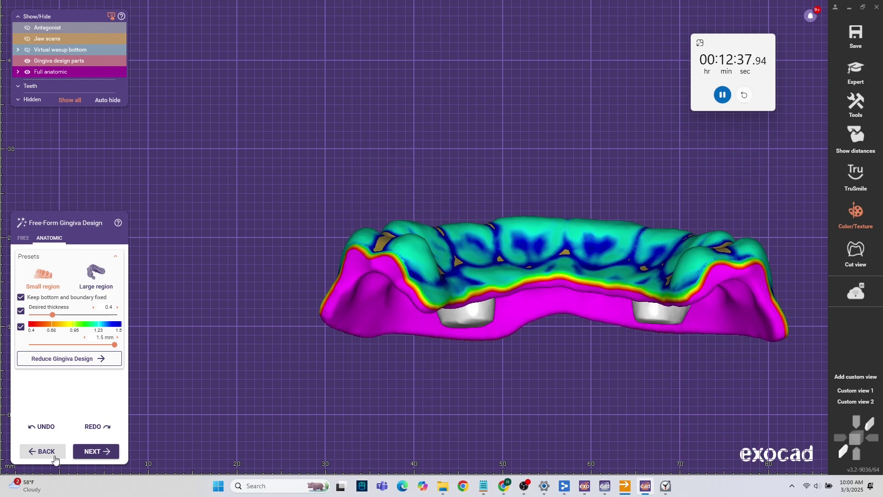
left_click(104, 451)
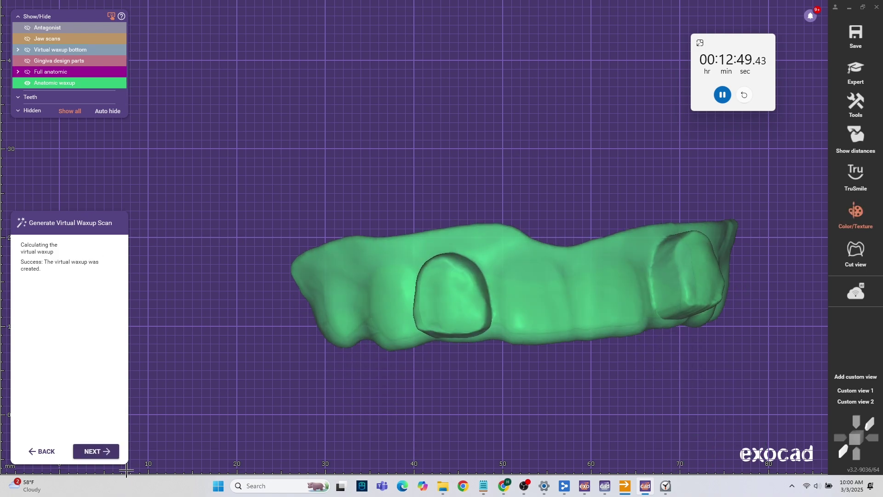
left_click(94, 452)
left_click(114, 458)
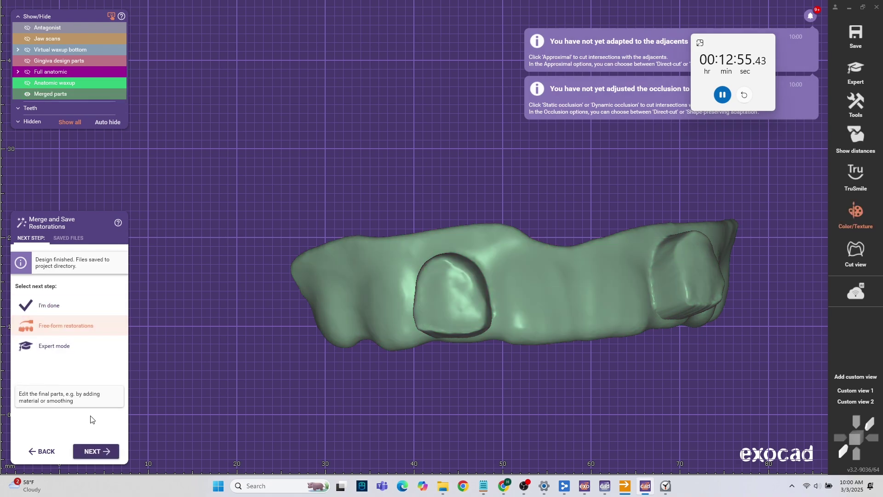
Continue to free-forming the merged part, enlarge the Smooth/Flatten brush and smooth the lateral incisor block's facial surface into the guide
left_click(96, 451)
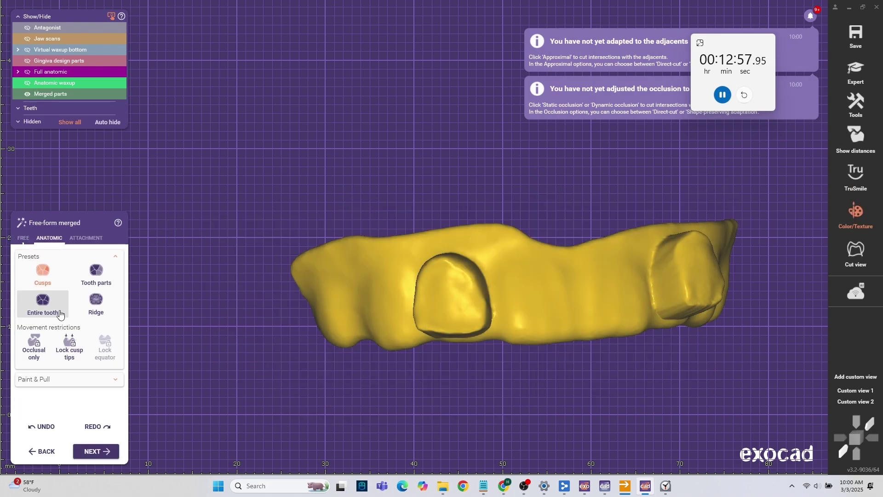
left_click(20, 245)
left_click(69, 267)
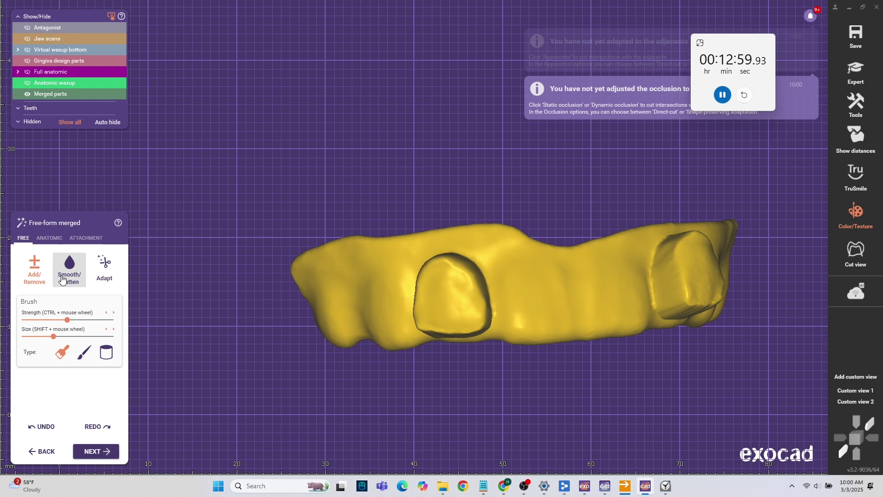
scroll(430, 306, "up", 4)
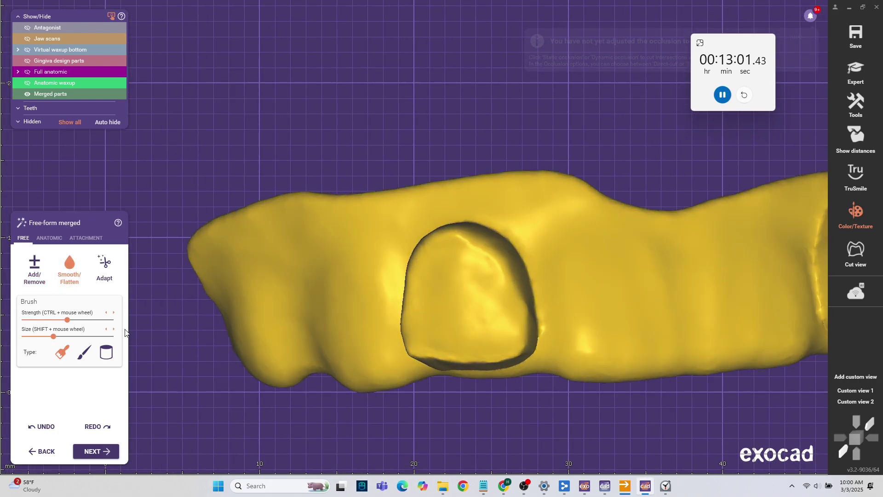
left_click(79, 337)
key("Caps_Lock")
mouse_move(459, 310)
left_mouse_down()
mouse_move(469, 260)
mouse_move(454, 256)
left_mouse_up()
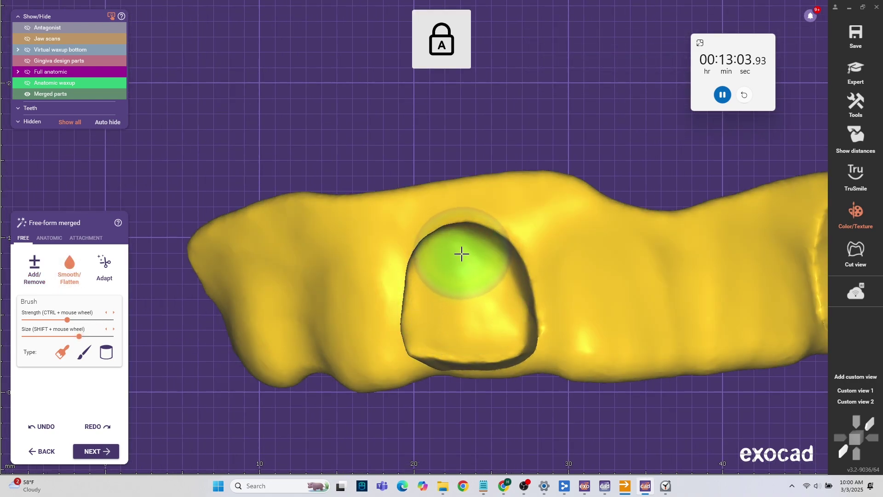
mouse_move(431, 309)
left_mouse_down()
mouse_move(428, 329)
mouse_move(487, 329)
mouse_move(509, 292)
mouse_move(483, 256)
mouse_move(460, 245)
mouse_move(432, 253)
mouse_move(422, 322)
mouse_move(448, 334)
mouse_move(440, 341)
mouse_move(498, 339)
mouse_move(508, 290)
mouse_move(489, 256)
mouse_move(430, 277)
mouse_move(474, 304)
mouse_move(470, 331)
mouse_move(487, 319)
left_mouse_up()
Smooth the remaining block outlines and edge steps until they blend into the guide's facial surface
right_click_drag(487, 319, 526, 274)
mouse_move(558, 273)
left_mouse_down()
mouse_move(587, 278)
mouse_move(573, 320)
mouse_move(469, 313)
mouse_move(517, 263)
mouse_move(570, 253)
mouse_move(609, 307)
mouse_move(468, 314)
mouse_move(605, 261)
mouse_move(479, 306)
mouse_move(555, 304)
left_mouse_up()
mouse_move(554, 304)
right_mouse_down()
mouse_move(388, 347)
mouse_move(529, 323)
right_mouse_up()
left_click_drag(559, 329, 542, 330)
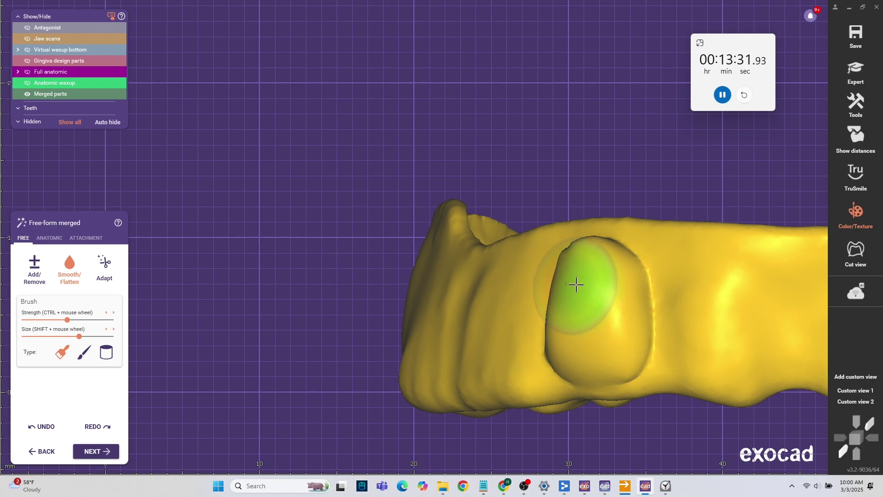
mouse_move(586, 265)
left_mouse_down()
mouse_move(615, 297)
mouse_move(607, 341)
mouse_move(567, 332)
left_mouse_up()
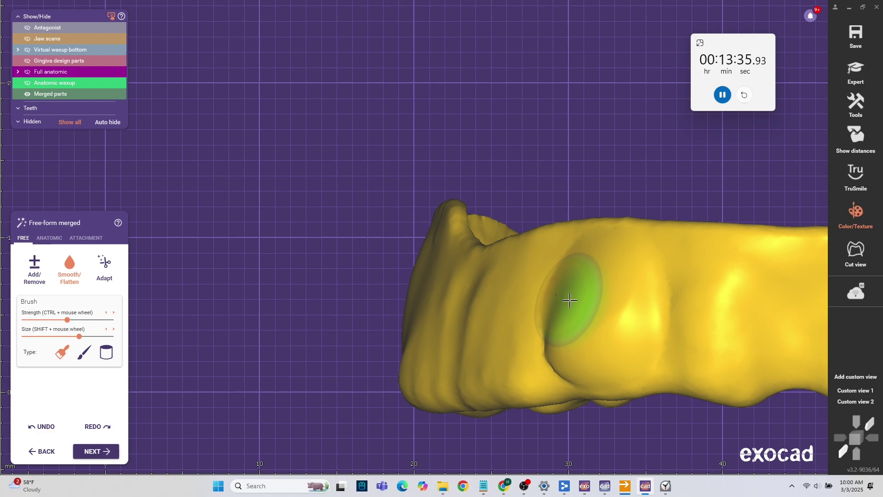
mouse_move(570, 296)
left_mouse_down()
mouse_move(633, 301)
mouse_move(605, 274)
mouse_move(585, 336)
mouse_move(580, 304)
mouse_move(628, 314)
mouse_move(574, 309)
left_mouse_up()
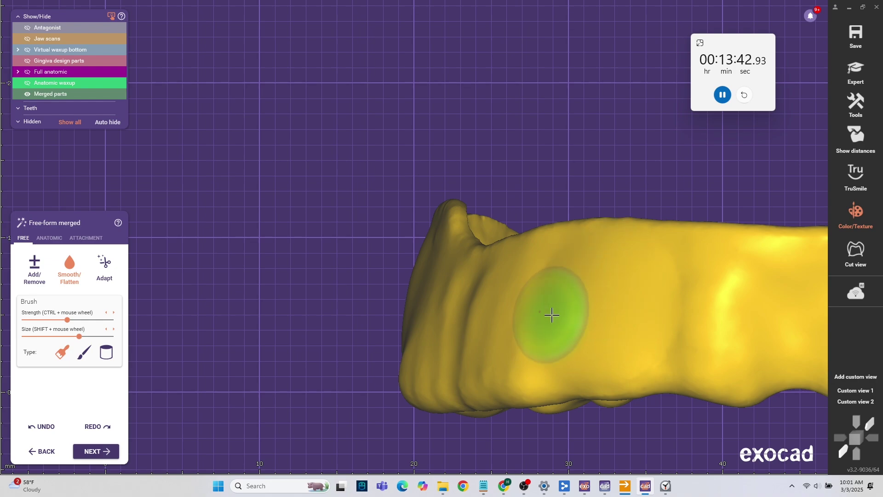
Examine the smoothed guide from the facial and occlusal sides and at both ends of the arch
scroll(551, 315, "down", 3)
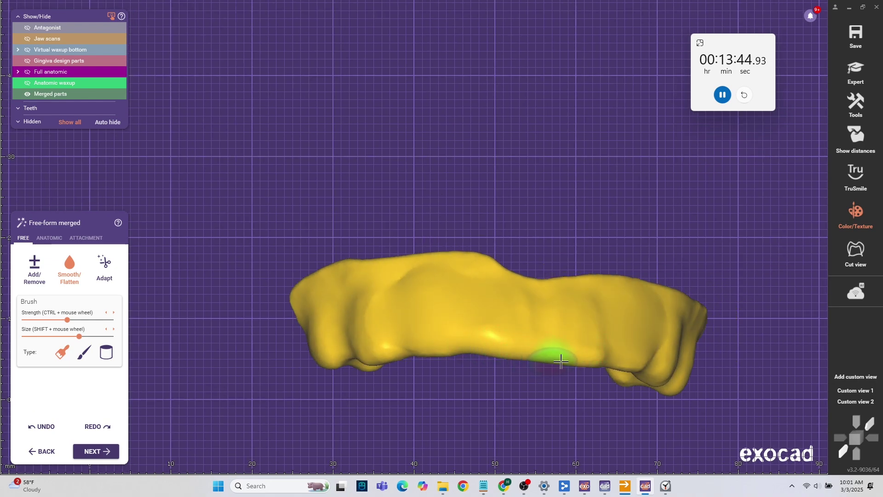
mouse_move(561, 362)
right_mouse_down()
mouse_move(423, 361)
mouse_move(396, 339)
right_mouse_up()
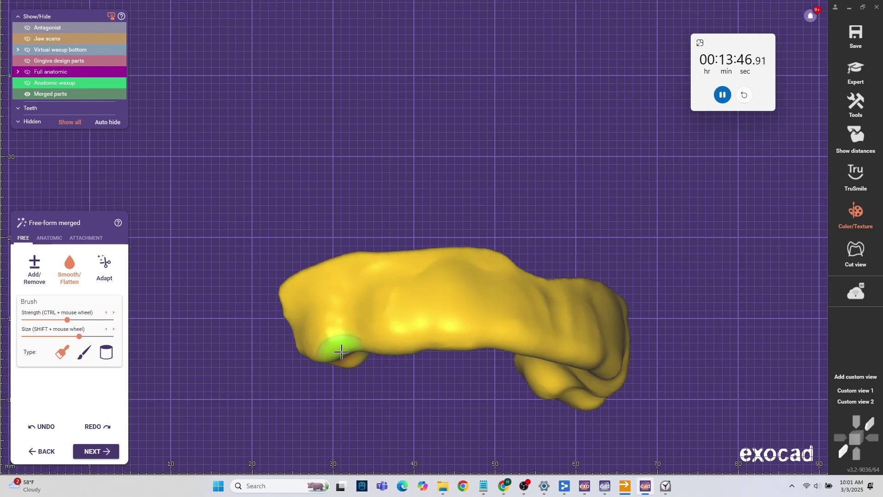
mouse_move(341, 351)
right_mouse_down()
mouse_move(374, 315)
mouse_move(377, 339)
mouse_move(364, 335)
right_mouse_up()
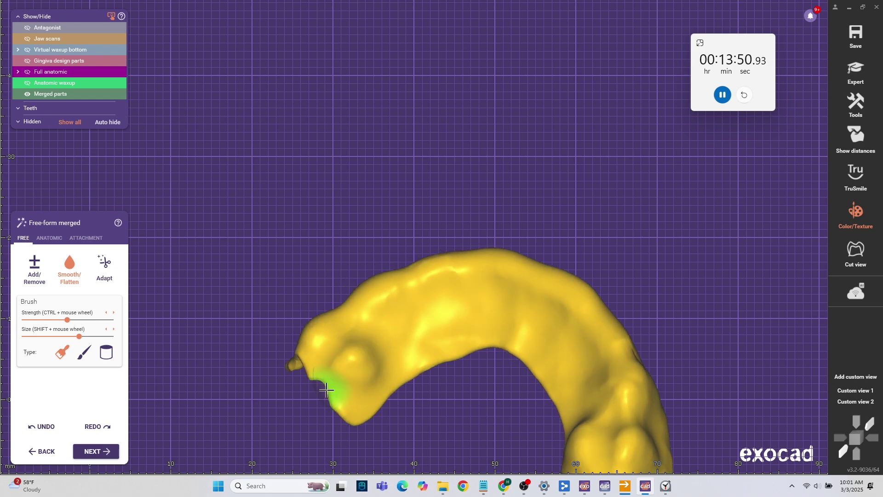
mouse_move(357, 363)
right_mouse_down()
mouse_move(373, 337)
mouse_move(592, 375)
mouse_move(582, 398)
mouse_move(602, 410)
mouse_move(571, 382)
right_mouse_up()
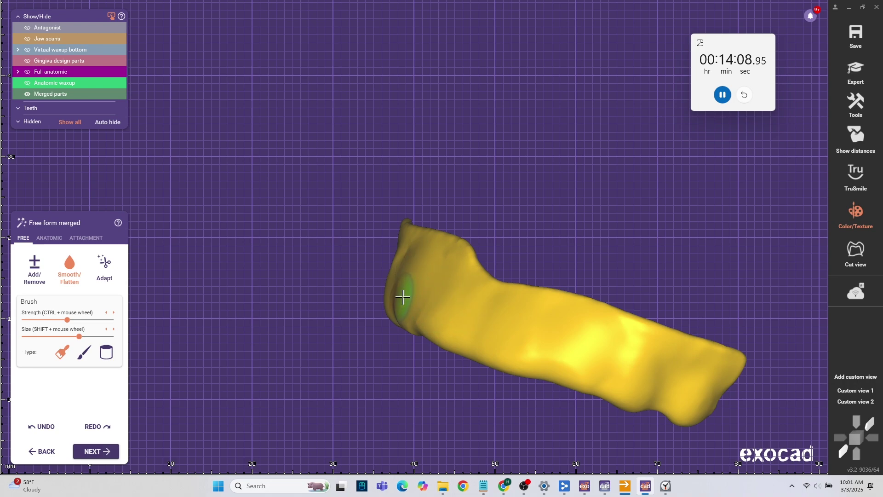
right_click_drag(696, 348, 688, 343)
scroll(515, 346, "down", 3)
right_click_drag(515, 346, 515, 338)
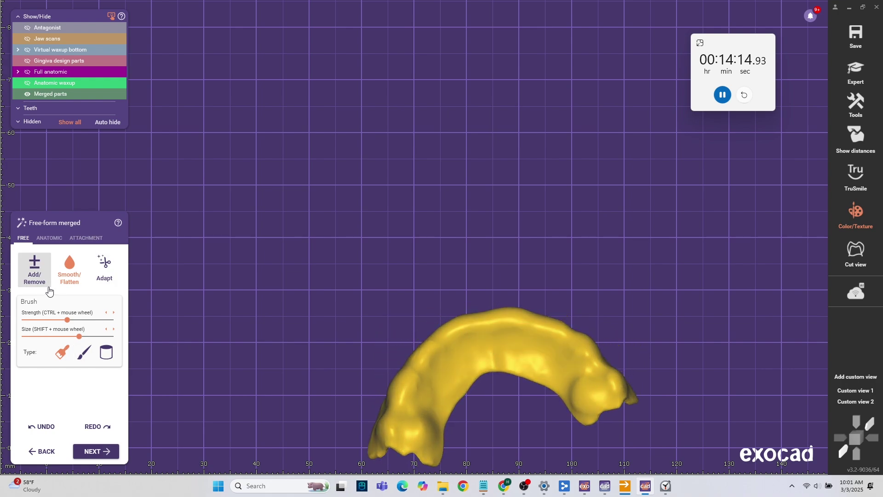
Set the attachment operation to Subtract and choose to load the attachment shape from a file
left_click(85, 237)
left_click(107, 253)
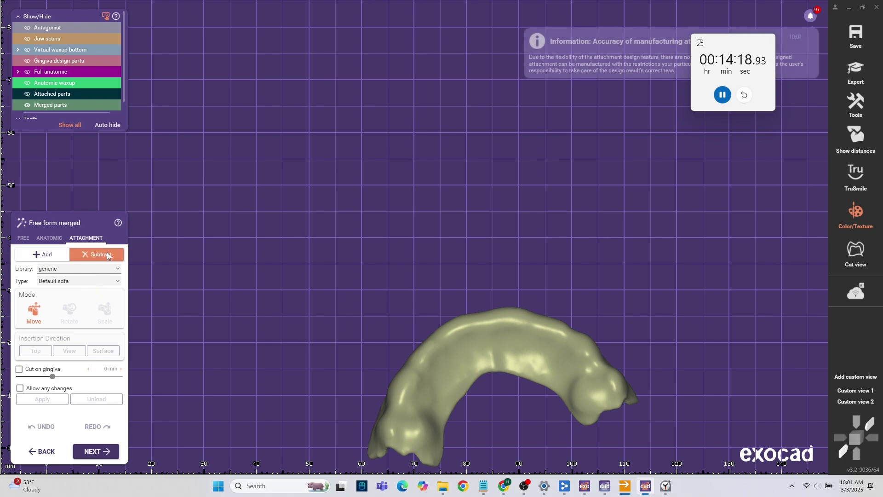
left_click(114, 267)
scroll(67, 421, "down", 5)
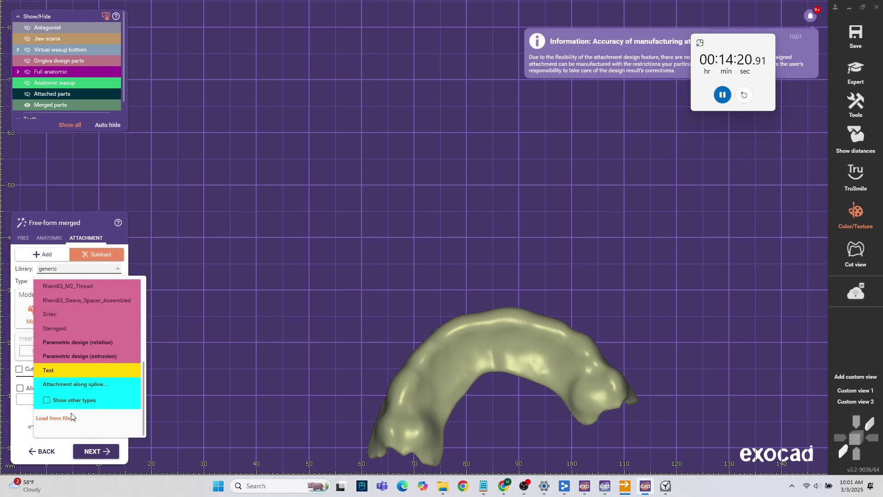
left_click(64, 421)
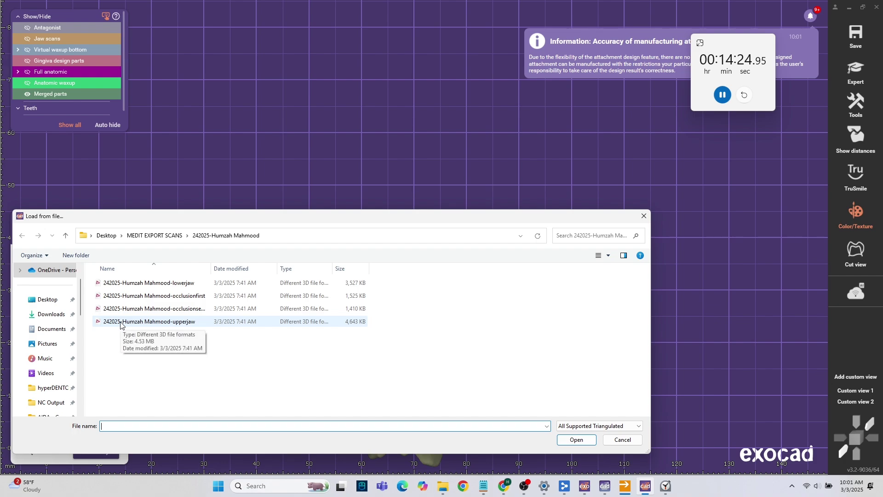
Switch to the exocad project window, open the case folder in File Explorer and copy its path
left_click(585, 490)
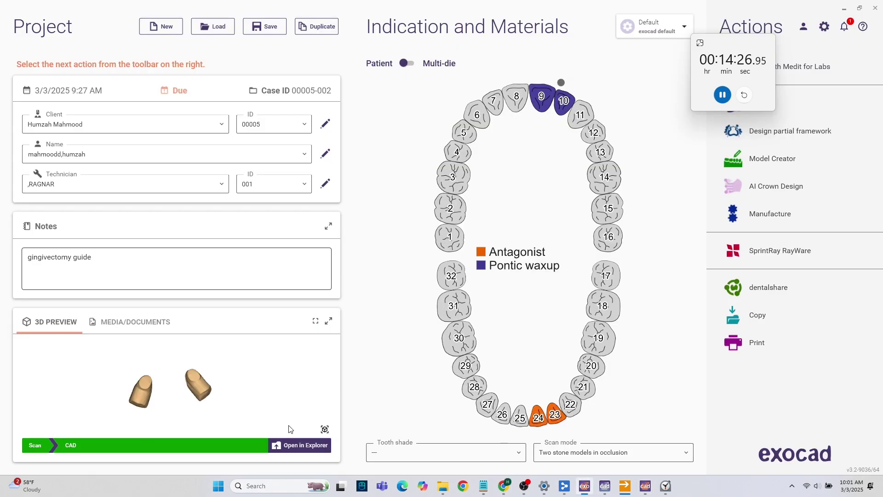
left_click(300, 445)
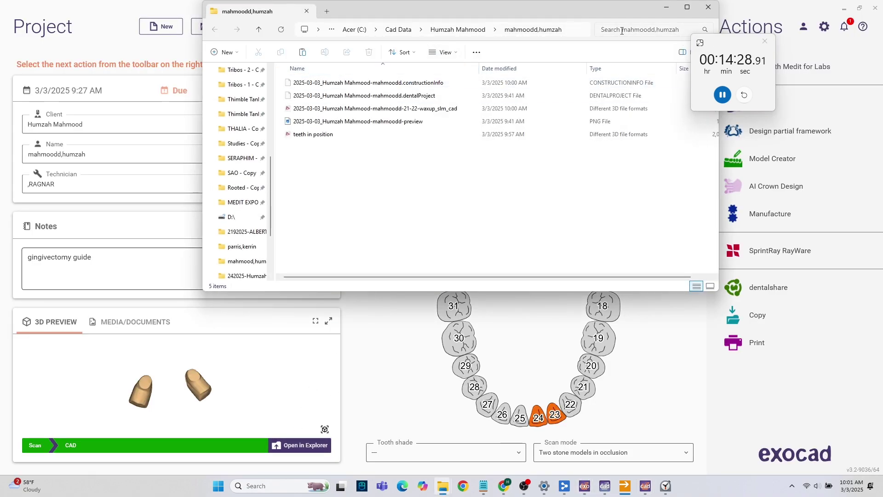
right_click(574, 29)
left_click(591, 38)
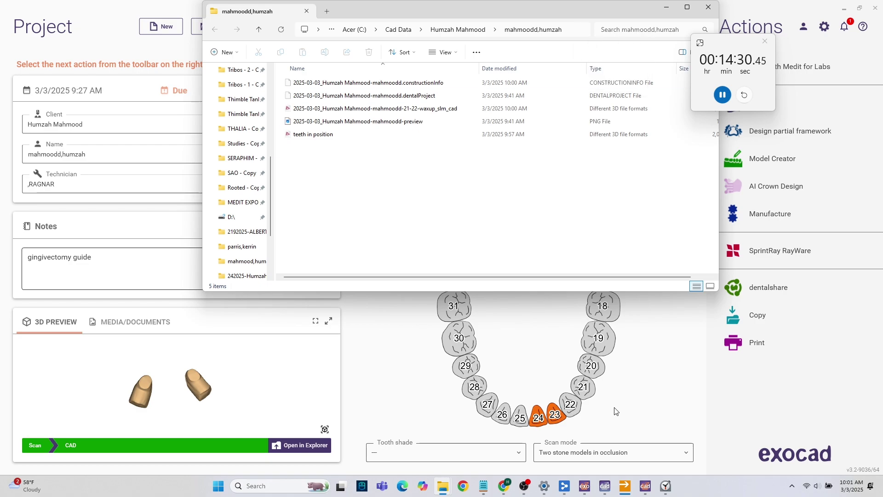
Load "teeth in position" from the copied project folder without rotating it and subtract it from the guide
left_click(644, 486)
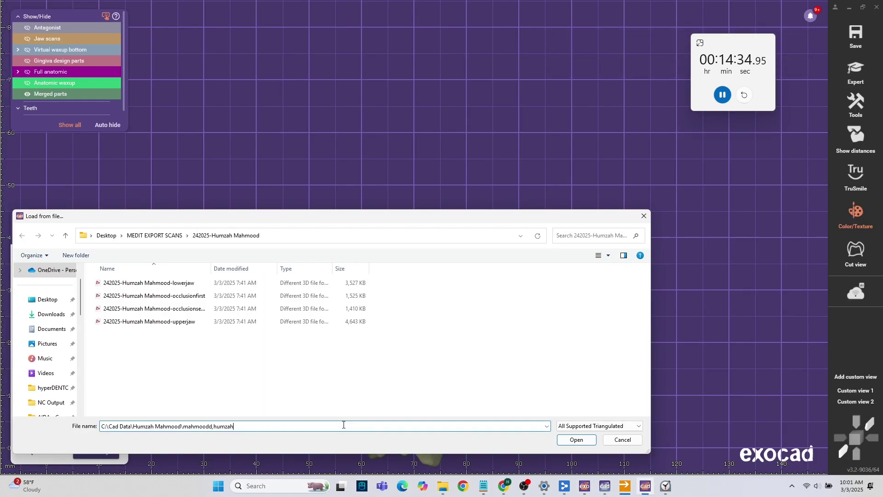
key("Return")
double_click(136, 294)
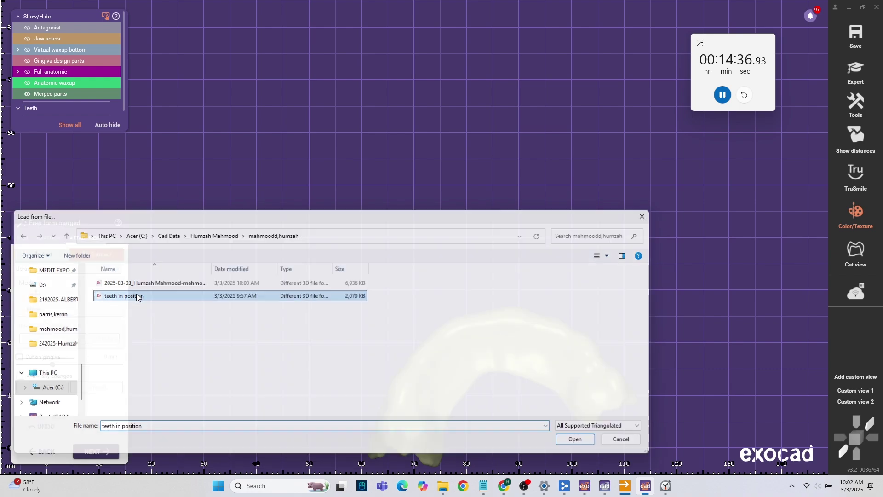
left_click(322, 239)
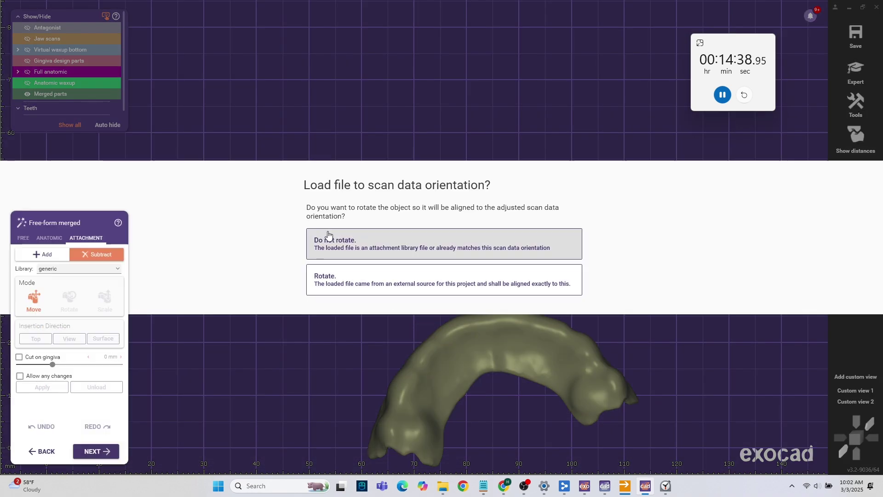
right_click_drag(489, 317, 512, 380)
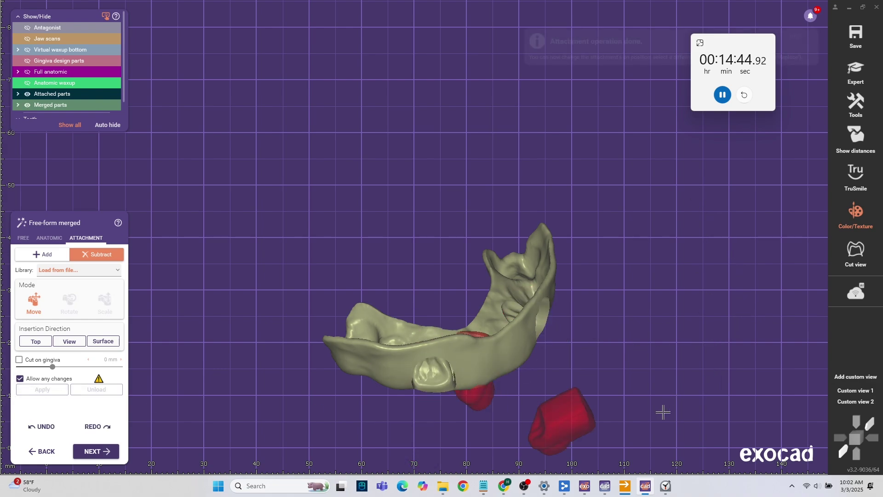
right_click_drag(662, 412, 650, 399)
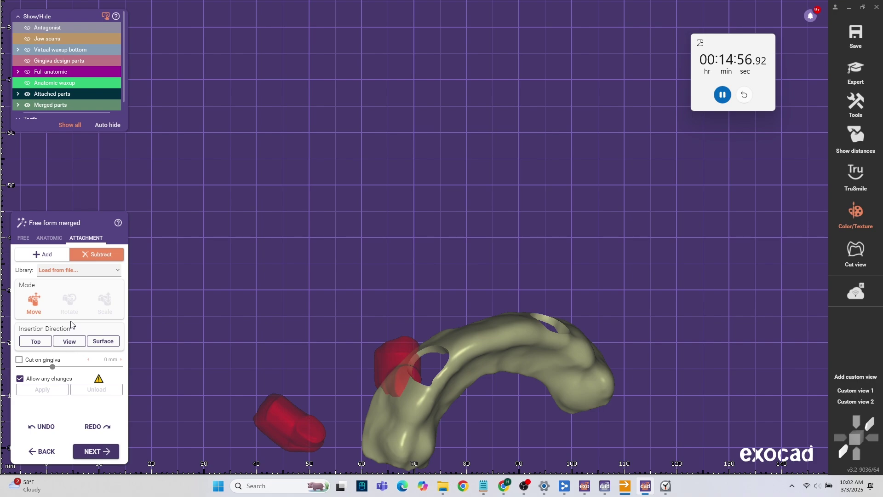
Choose the Parametric design (rotation) attachment for subtraction and give it the Square profile
left_click(116, 271)
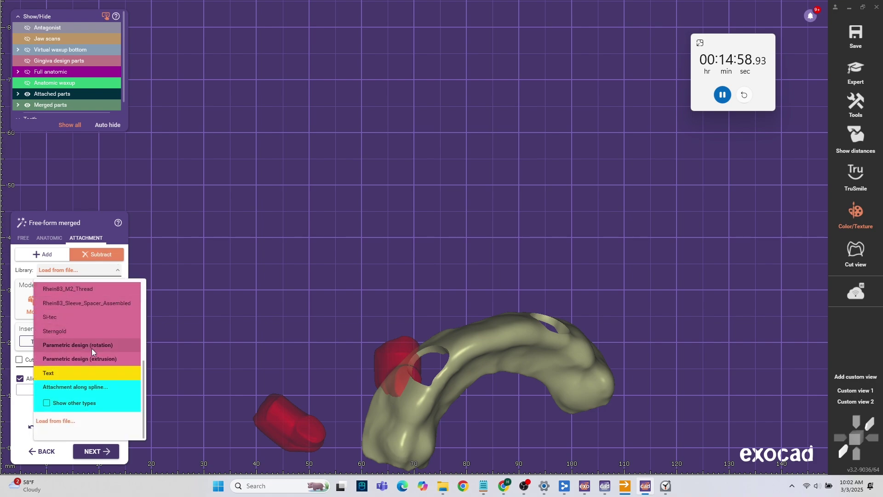
left_click(104, 349)
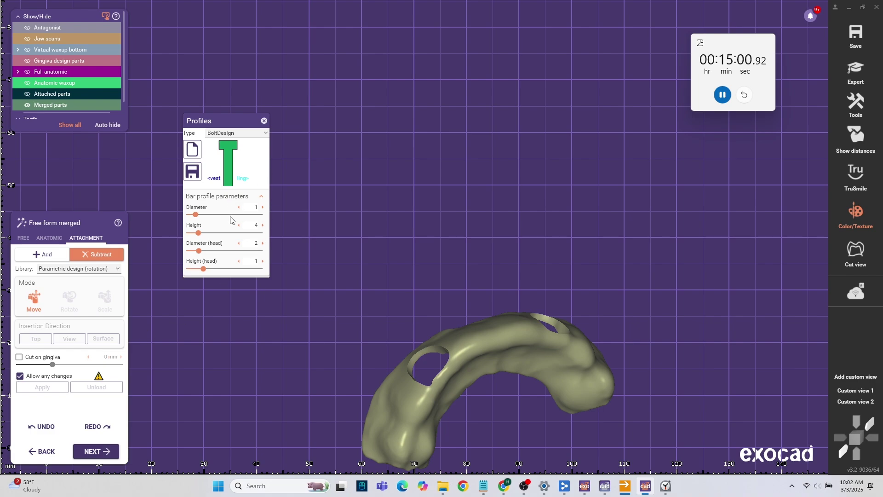
left_click(245, 135)
scroll(232, 230, "down", 8)
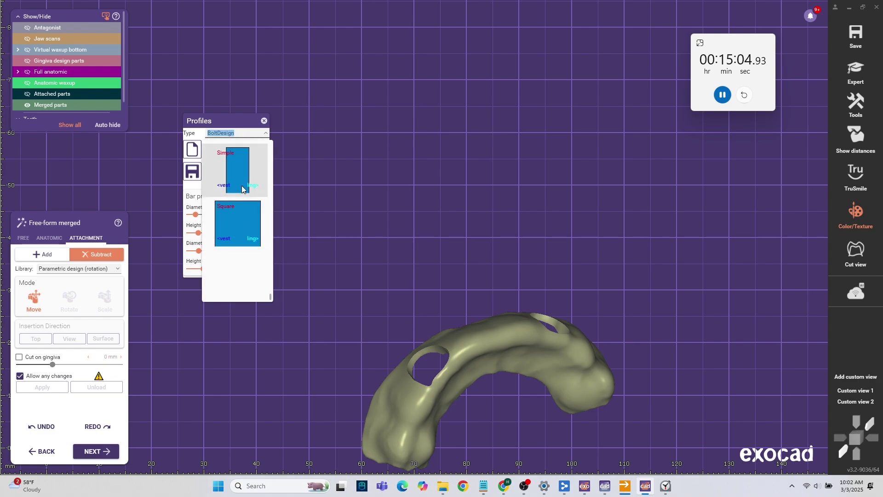
left_click(236, 218)
Show the jaw scans and make the merged guide translucent so the central incisors can be seen beneath it
scroll(474, 340, "up", 8)
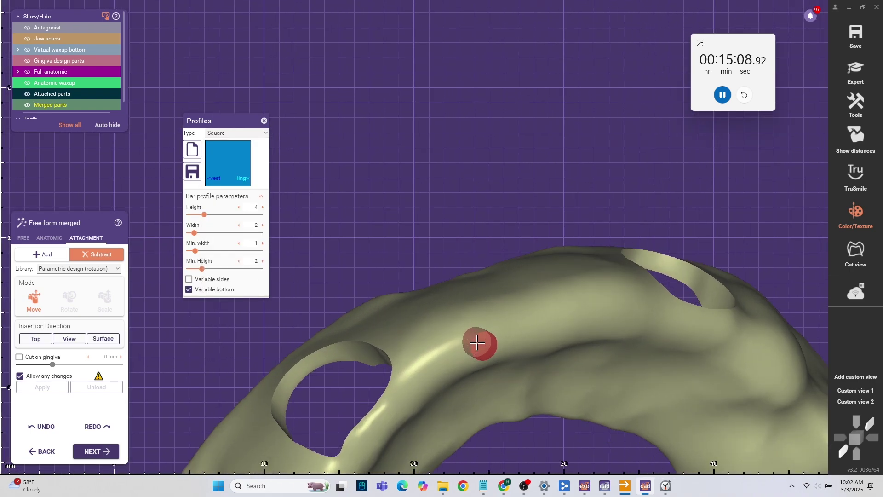
right_click_drag(475, 337, 466, 348)
key("j")
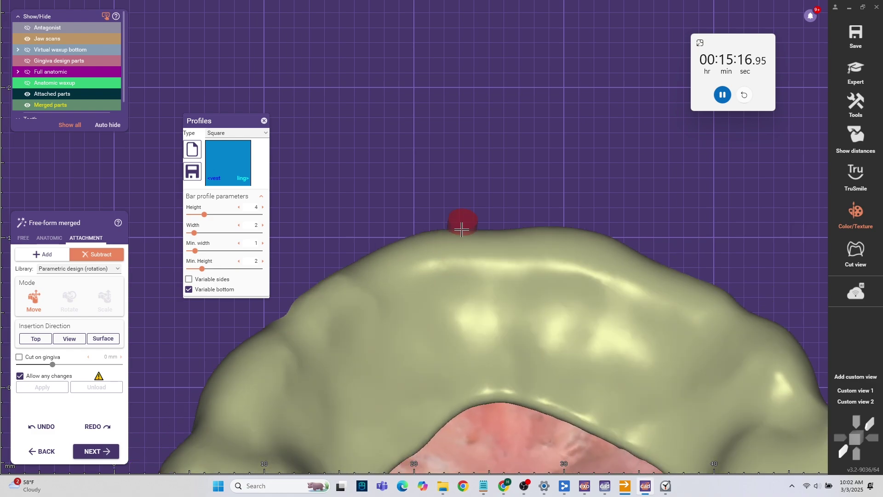
left_click(80, 109)
right_click_drag(479, 246, 479, 246)
scroll(485, 303, "up", 3)
right_click_drag(442, 355, 444, 340)
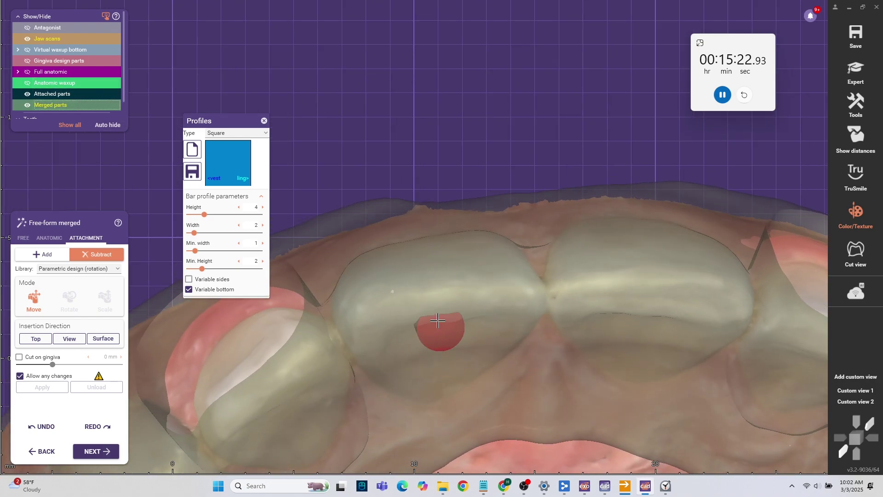
Place the subtractive attachment on one central incisor and set Width to 4.25, Min. width to 3.42 and Min. Height to 1.8
left_click(443, 307)
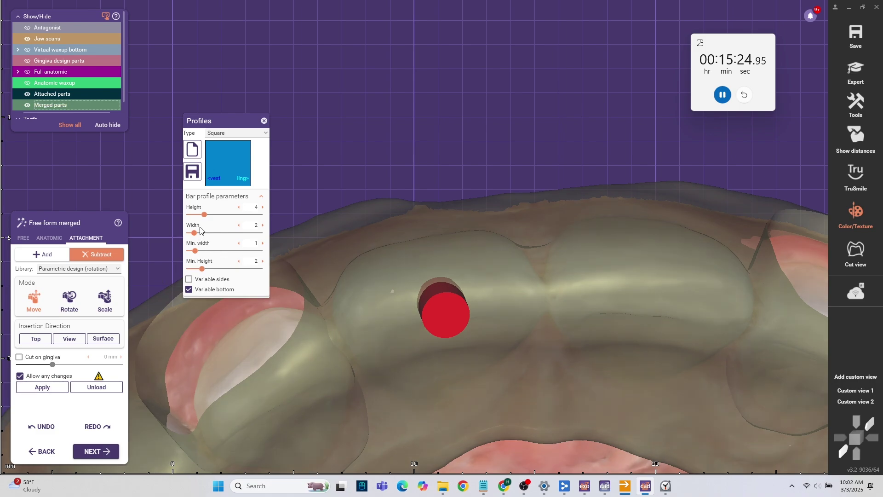
left_click_drag(195, 236, 220, 269)
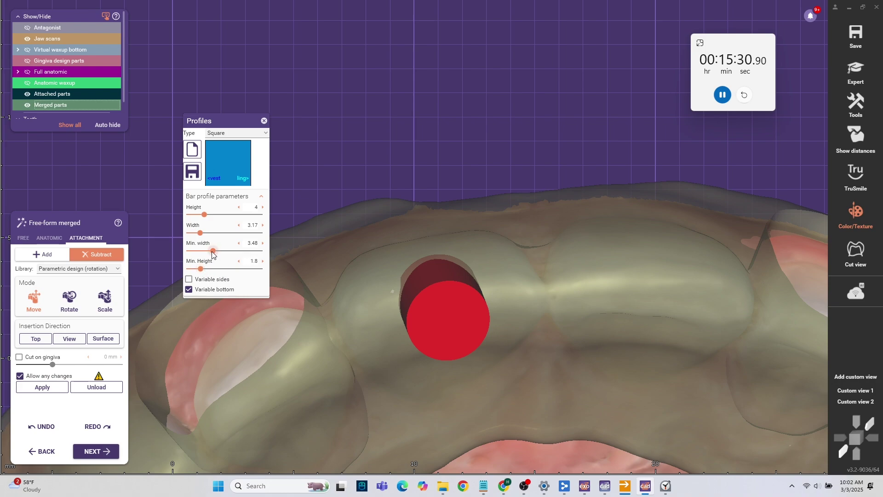
right_click_drag(521, 301, 438, 328)
right_click_drag(445, 409, 448, 402)
left_click_drag(198, 233, 206, 233)
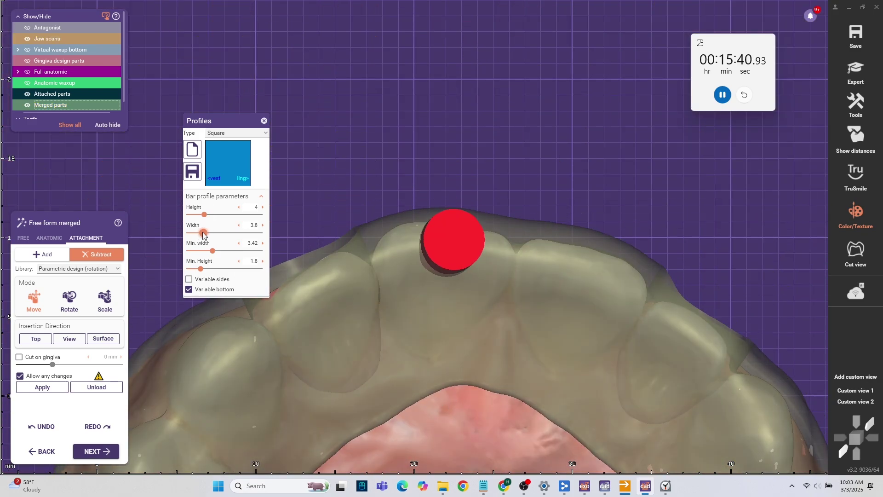
Orient the guide for the desired cut, align the attachment's insertion direction to the view and subtract it from the guide
right_click_drag(448, 267, 455, 335)
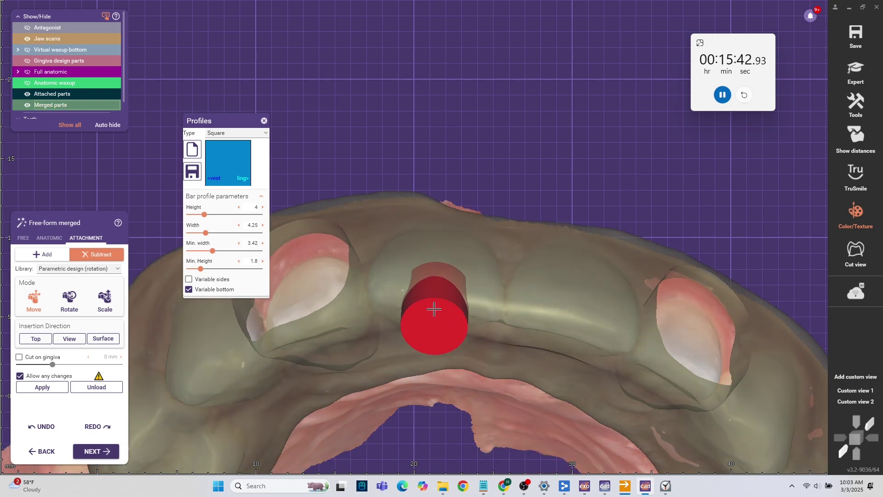
right_click_drag(511, 322, 479, 310)
left_click(69, 339)
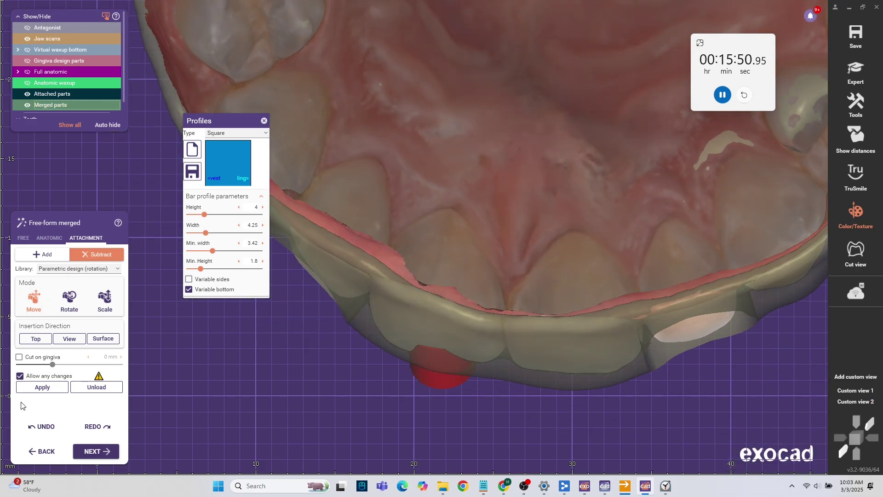
left_click(35, 390)
Place the same attachment on the other central incisor, aligned to the view, and subtract it from the guide
right_click_drag(626, 331, 626, 332)
left_click(572, 277)
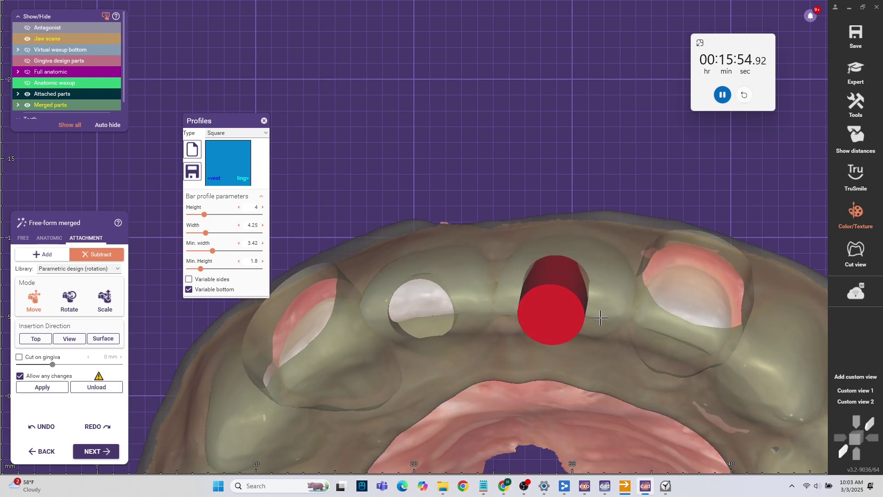
left_click(75, 342)
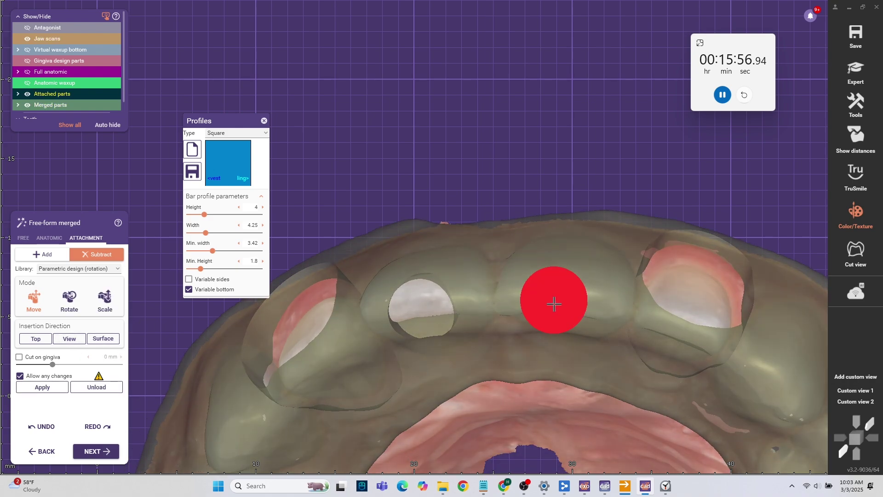
left_click(41, 385)
Try to subtract the same attachment between the canine and first premolar, aligned to the view
scroll(428, 442, "down", 3)
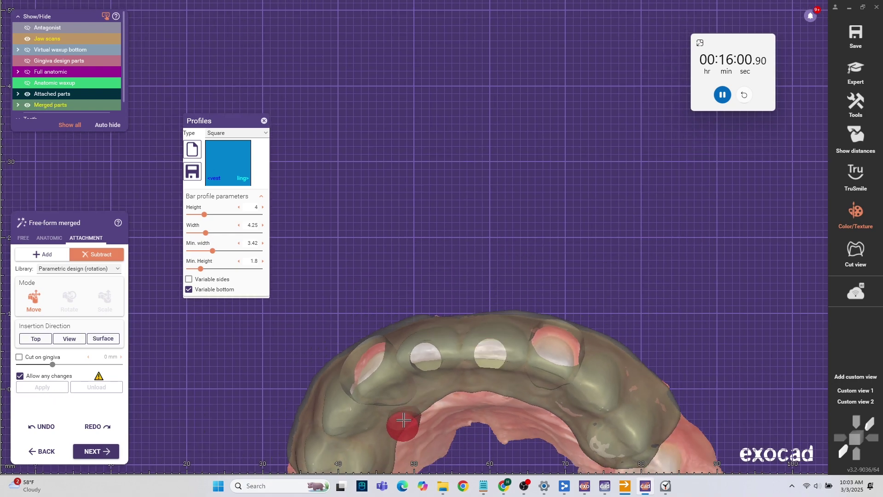
right_click_drag(404, 419, 568, 323)
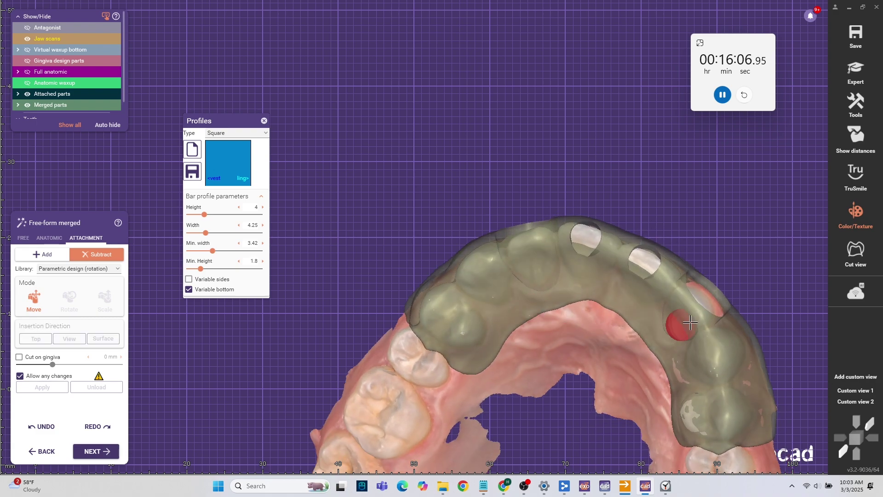
scroll(698, 323, "up", 4)
middle_click_drag(729, 396, 687, 284)
right_click_drag(687, 285, 686, 311)
left_click(674, 289)
left_click(69, 340)
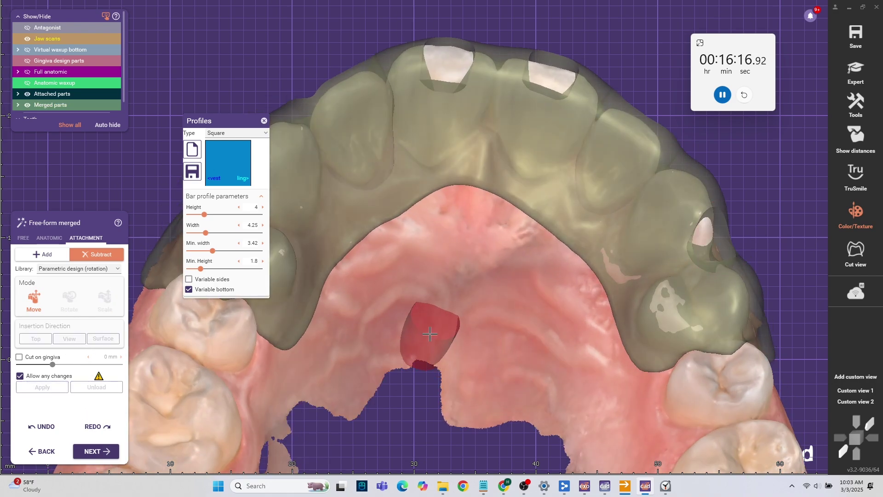
Inspect the opening between the canine and first premolar and undo that subtraction
middle_click_drag(429, 334, 523, 335)
right_click_drag(524, 336, 524, 339)
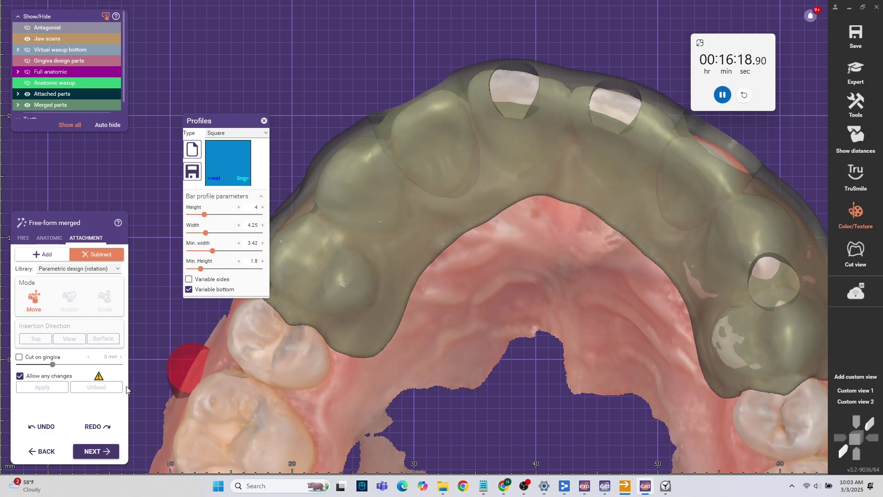
right_click_drag(724, 335, 605, 365)
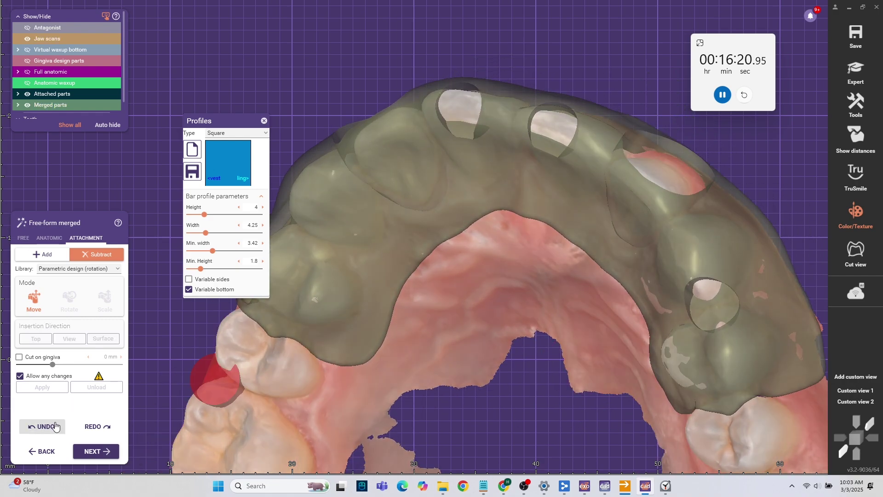
left_click(44, 426)
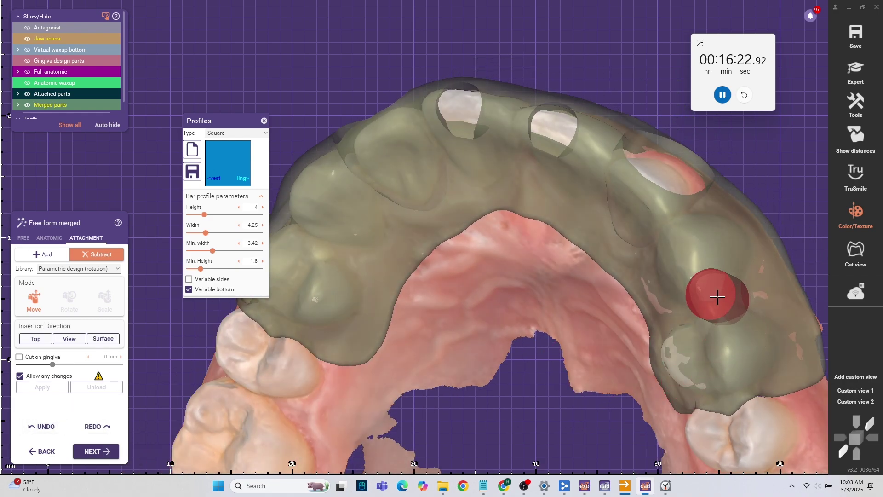
Place the attachment again between the canine and first premolar, setting its Width to 5.24 and Height to 12.1
left_click_drag(712, 310, 727, 319)
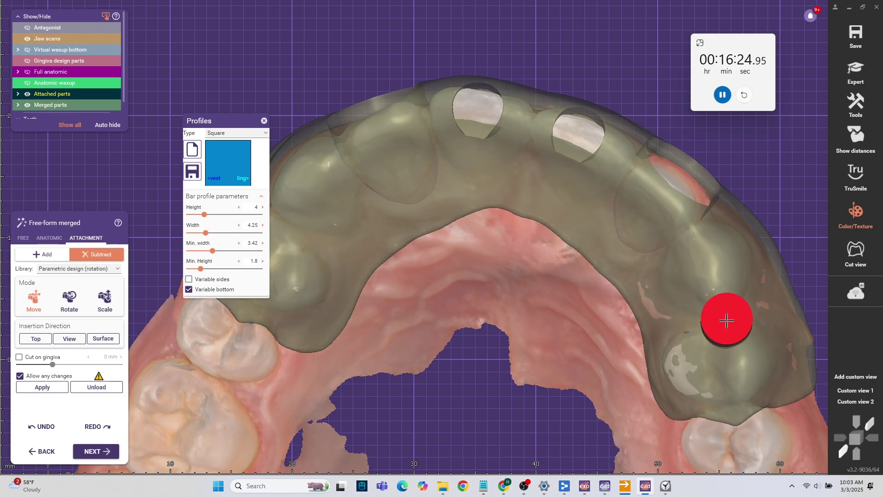
left_click_drag(207, 237, 215, 215)
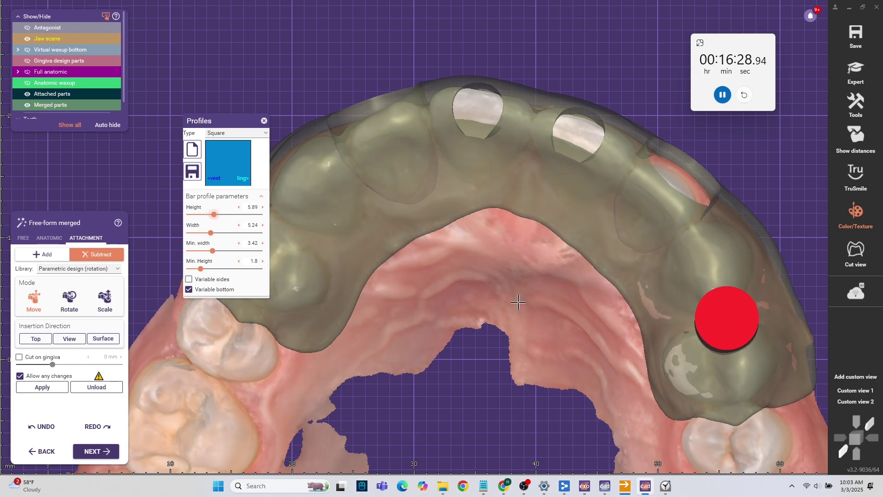
right_click_drag(611, 325, 611, 325)
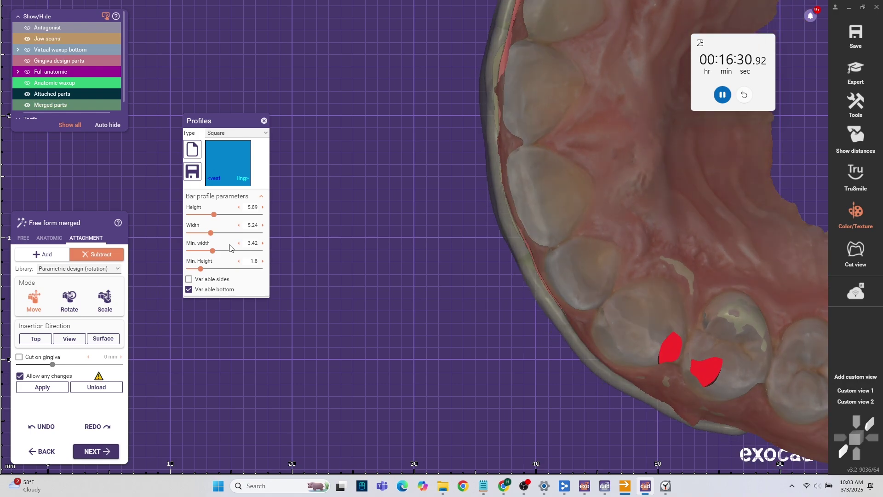
scroll(748, 269, "down", 5, "ctrl")
right_click_drag(748, 269, 748, 268)
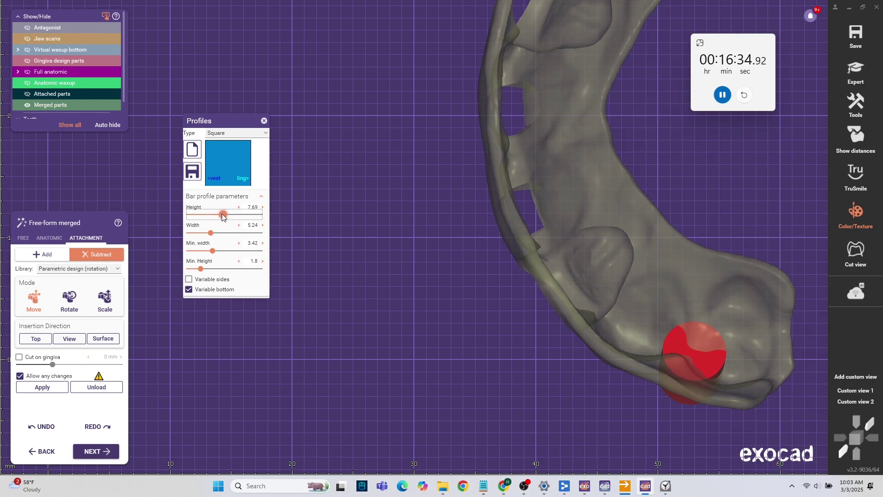
right_click_drag(670, 313, 670, 314)
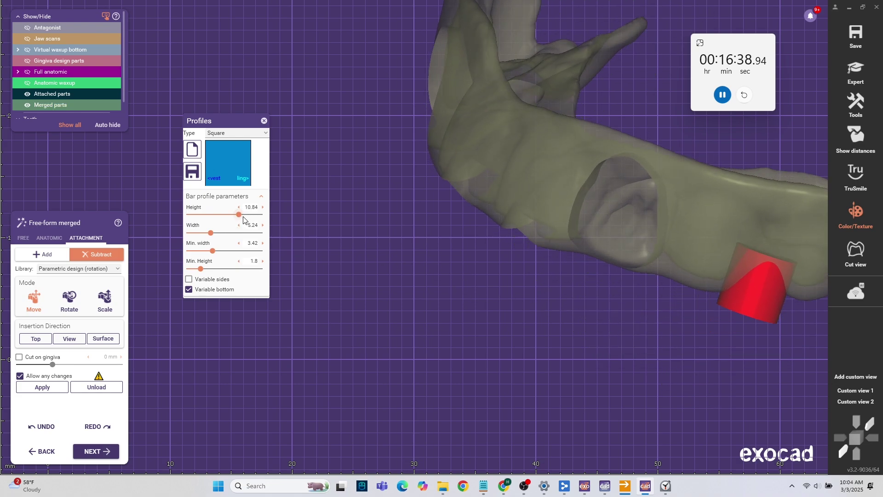
scroll(744, 296, "down", 2)
middle_click(744, 296)
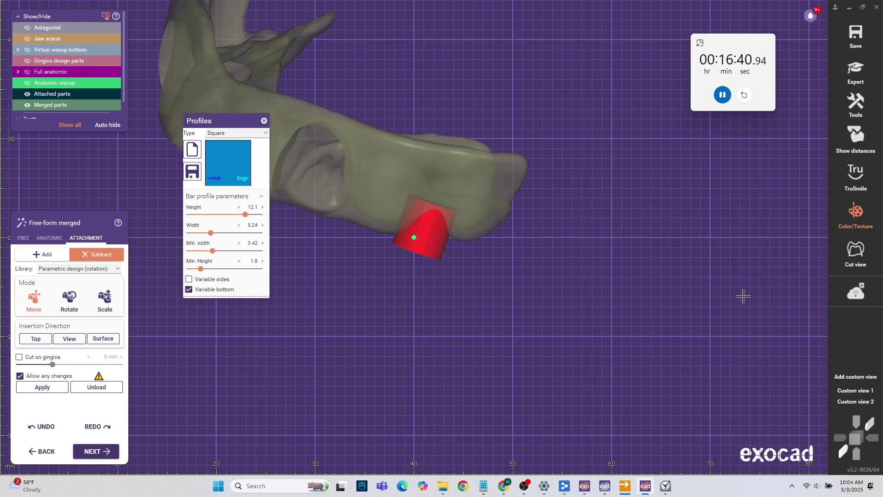
Set the attachment's Height to 15 and Min. width to 4.05, and shift it deeper into the guide
right_click_drag(744, 295, 744, 295)
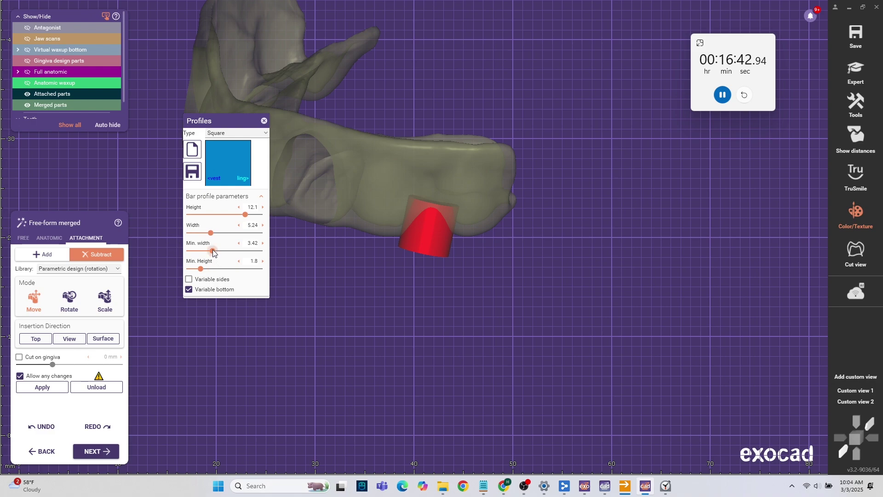
left_click_drag(213, 252, 218, 254)
right_click_drag(426, 226, 445, 209)
scroll(446, 210, "up", 2)
scroll(446, 210, "up", 3)
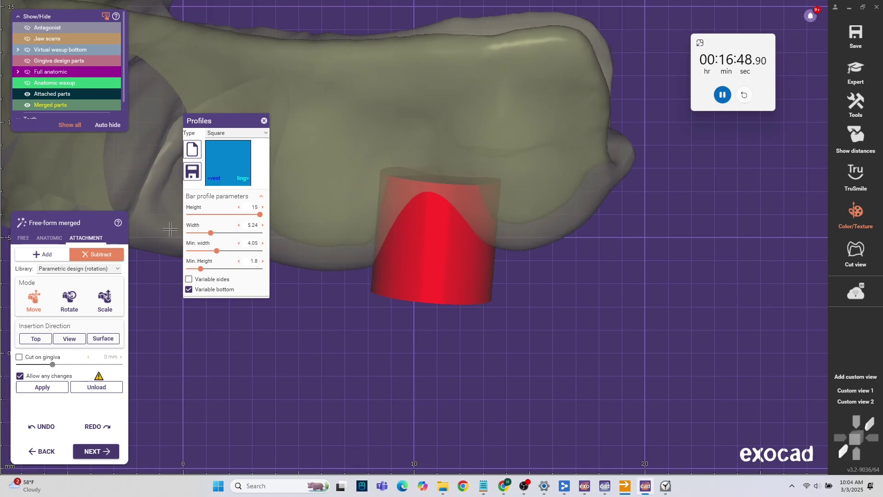
left_click_drag(462, 265, 466, 236)
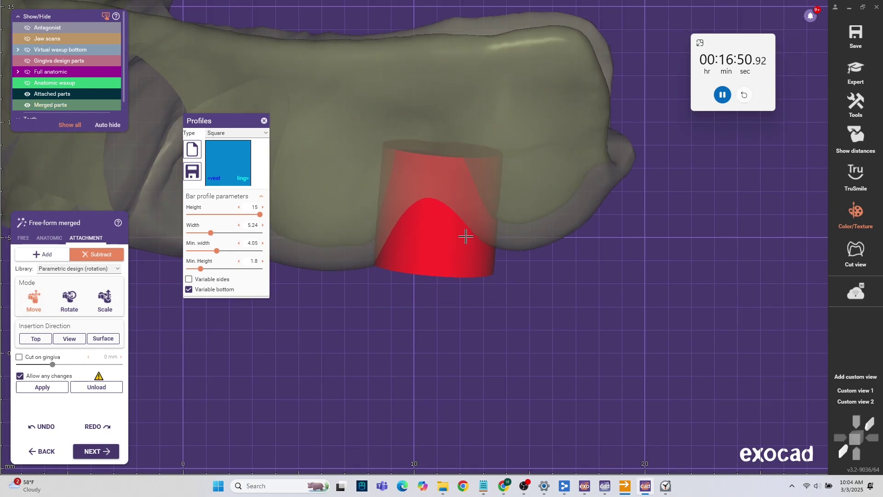
Show the jaw scans again, align the enlarged attachment's insertion direction to the view and subtract it from the guide
right_click_drag(466, 233, 466, 242)
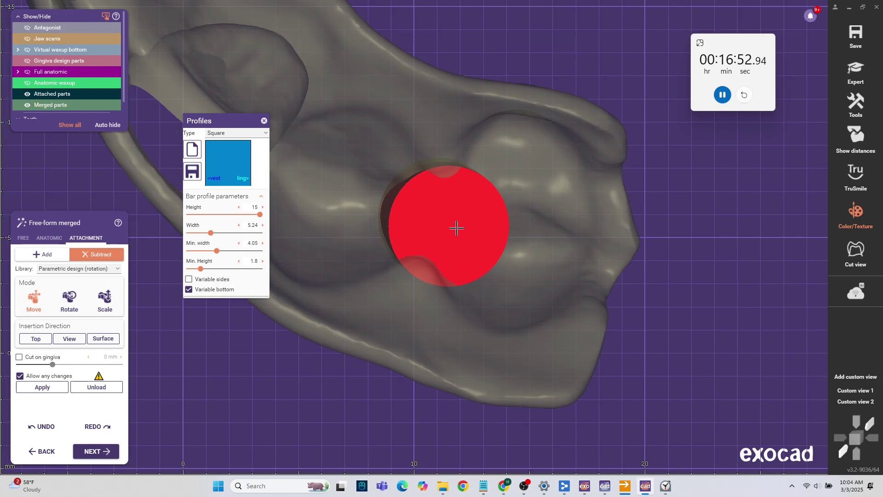
scroll(457, 228, "down", 3)
key("ctrl+j")
right_click_drag(435, 278, 436, 291)
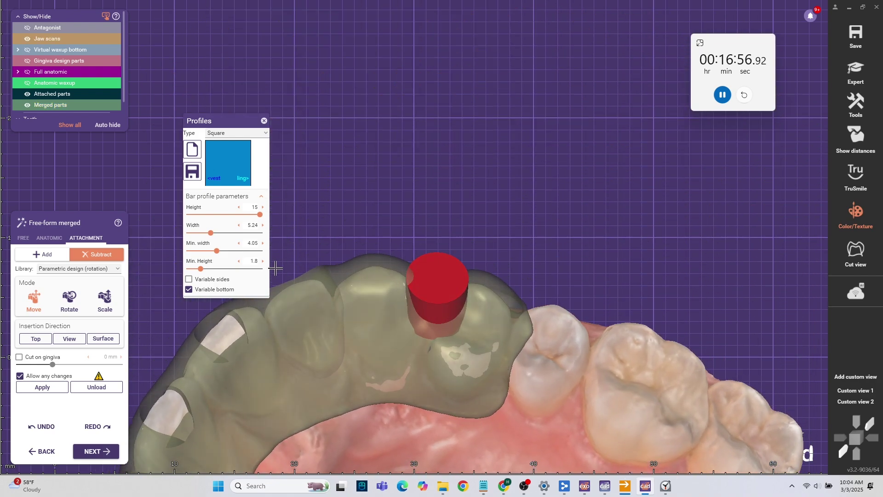
right_click_drag(275, 268, 47, 361)
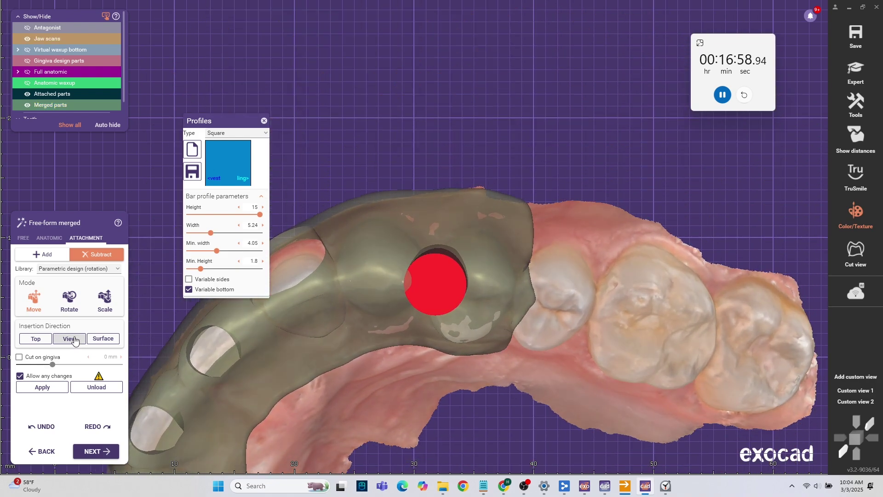
right_click_drag(448, 360, 430, 265)
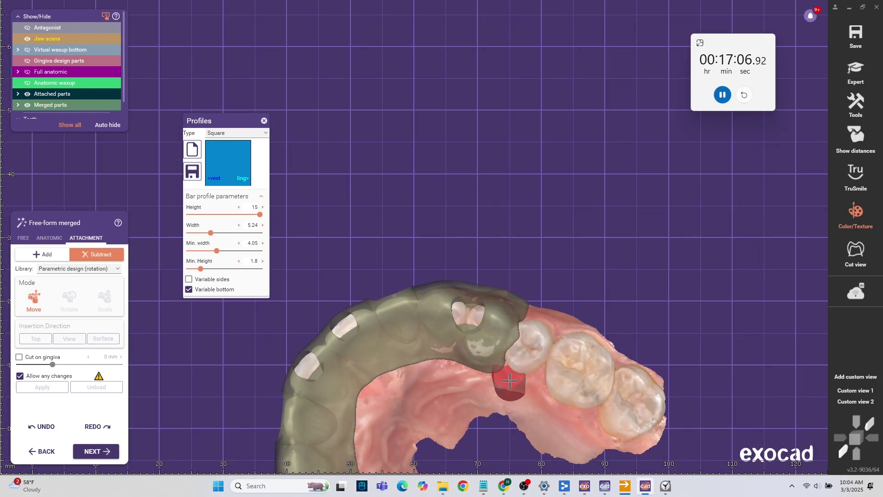
Place the enlarged attachment between the canine and first premolar on the opposite side of the arch
right_click_drag(510, 381, 509, 382)
scroll(509, 381, "down", 4)
right_click_drag(445, 405, 425, 320)
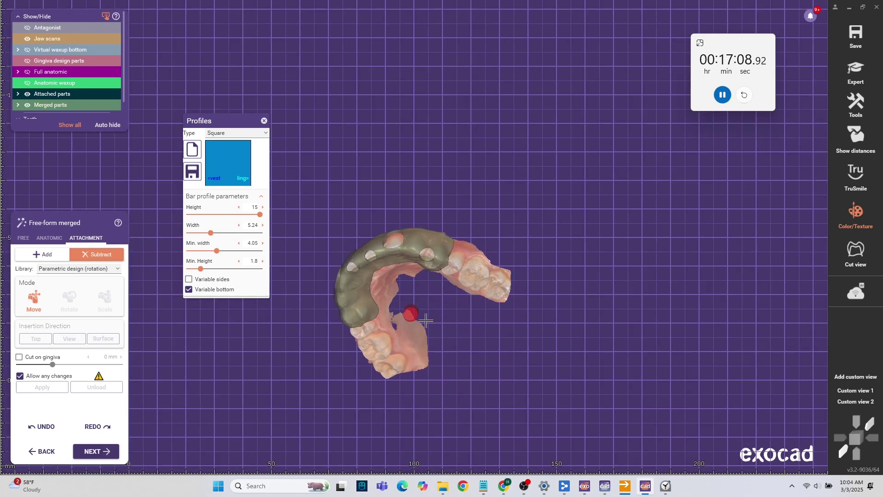
scroll(426, 352, "up", 5)
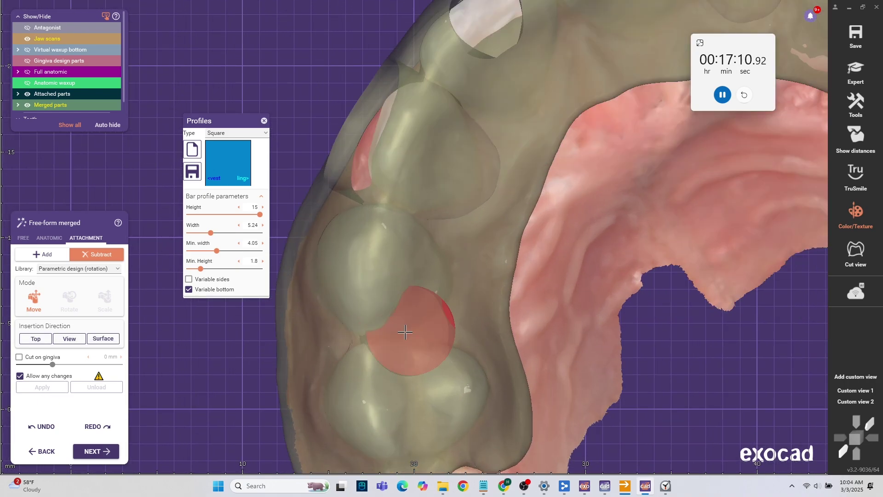
left_click(392, 341)
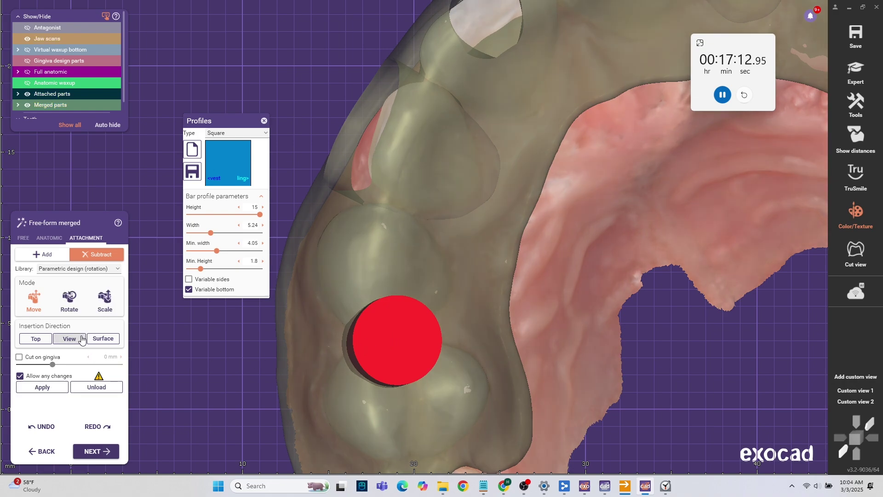
Check the attachment's depth through the guide with the jaw scans hidden and shown, and apply the subtraction
scroll(452, 359, "down", 4)
right_click_drag(451, 363, 449, 366)
scroll(501, 294, "down", 5, "ctrl")
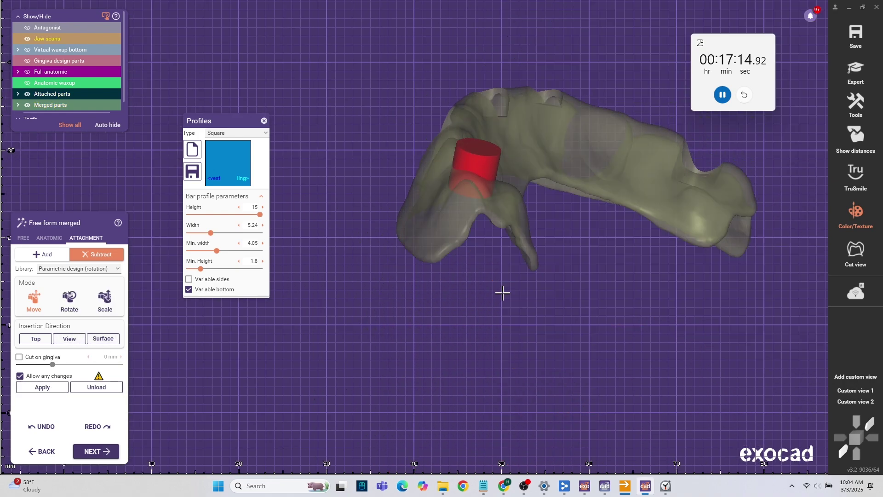
right_click_drag(501, 294, 494, 215)
scroll(365, 172, "up", 5)
mouse_move(370, 175)
right_mouse_down()
mouse_move(374, 167)
mouse_move(366, 183)
right_mouse_up()
scroll(405, 276, "up", 4, "ctrl")
scroll(434, 339, "down", 4)
mouse_move(434, 339)
right_mouse_down()
mouse_move(437, 407)
mouse_move(437, 345)
right_mouse_up()
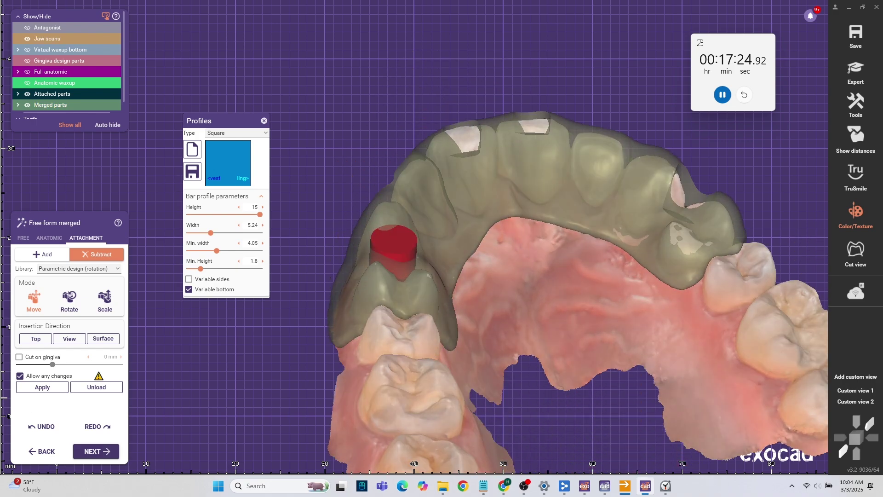
left_click(42, 387)
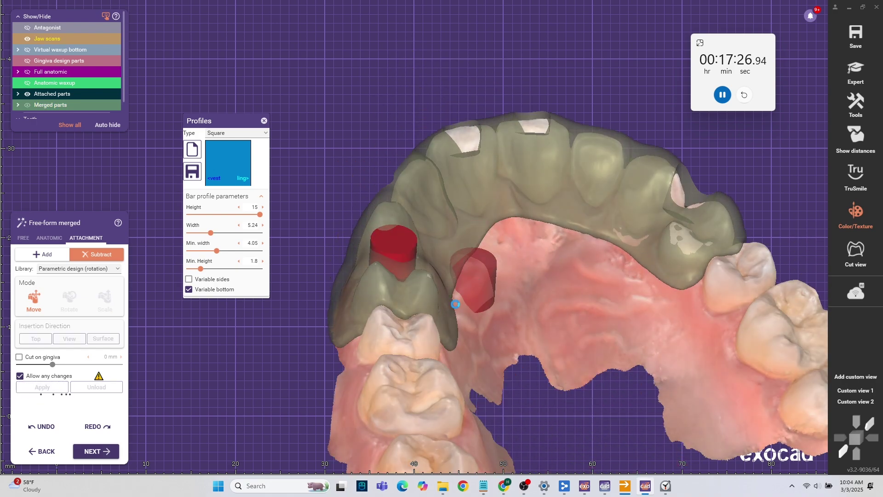
Review the subtracted openings and switch the attachment library to Attachment along spline for subtraction
right_click_drag(377, 336, 379, 359)
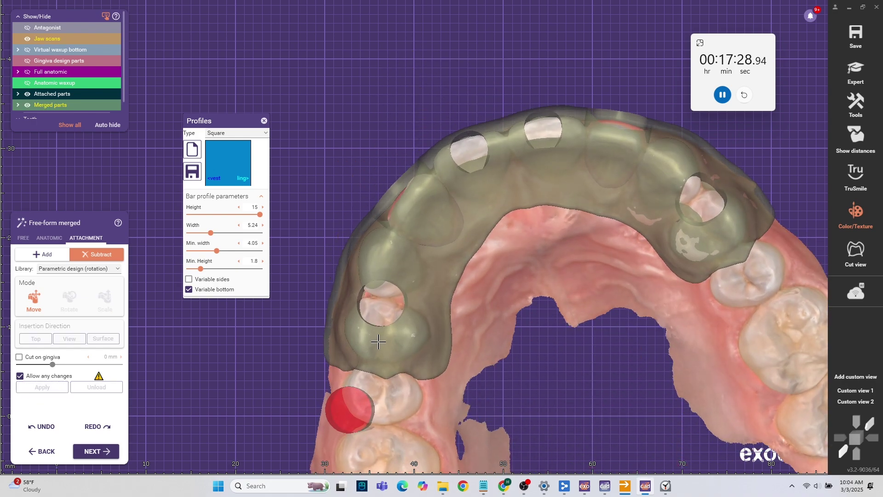
right_click_drag(245, 352, 246, 338)
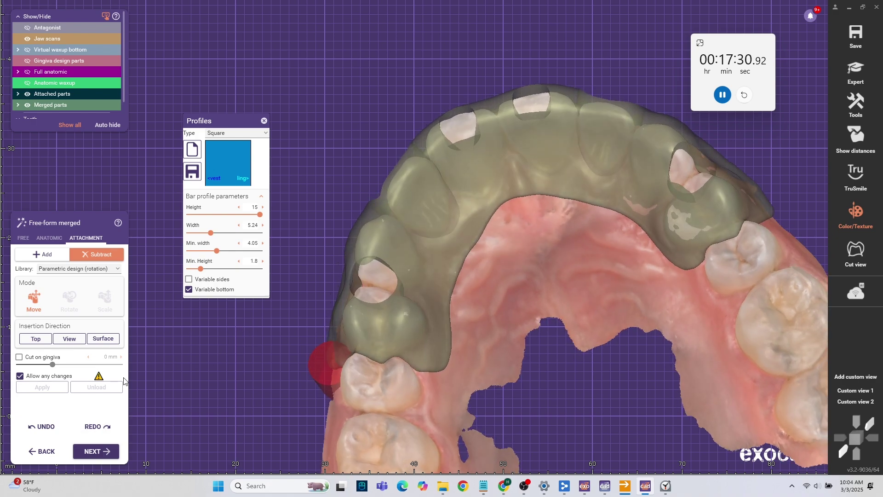
left_click(115, 269)
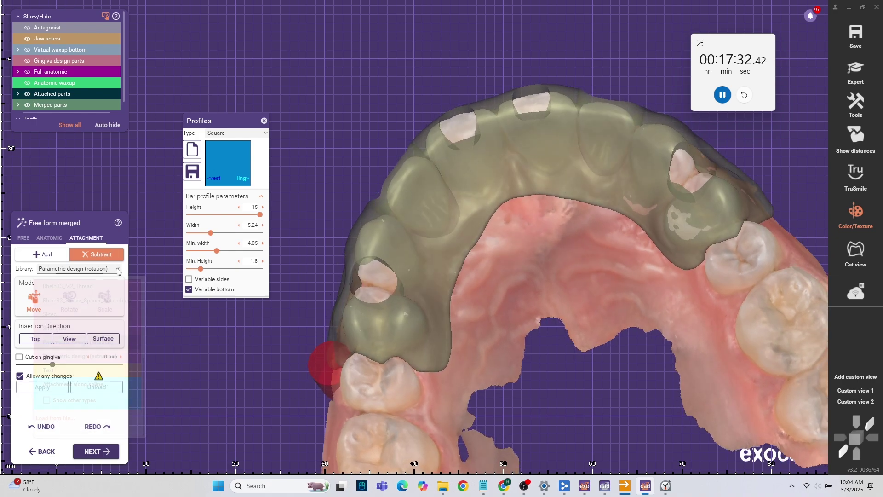
left_click(79, 384)
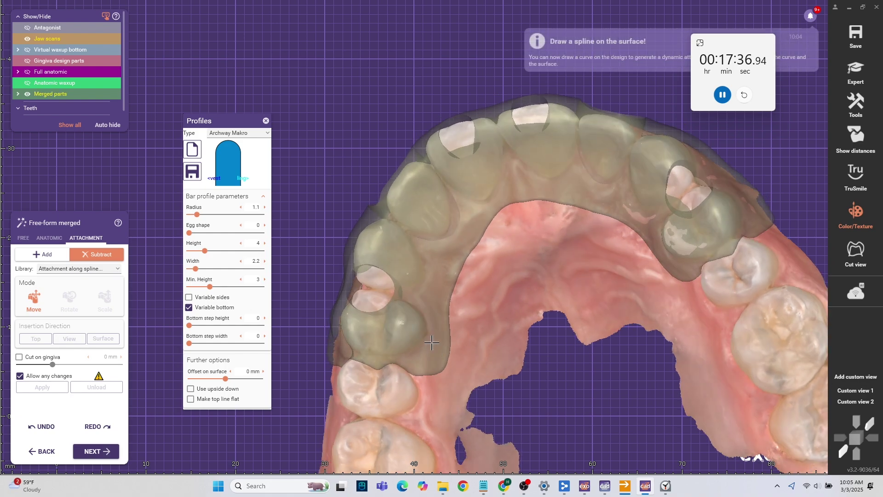
Draw an attachment spline along the guide's palatal side from premolar to premolar and set the profile Width to 4.89
left_click(419, 262)
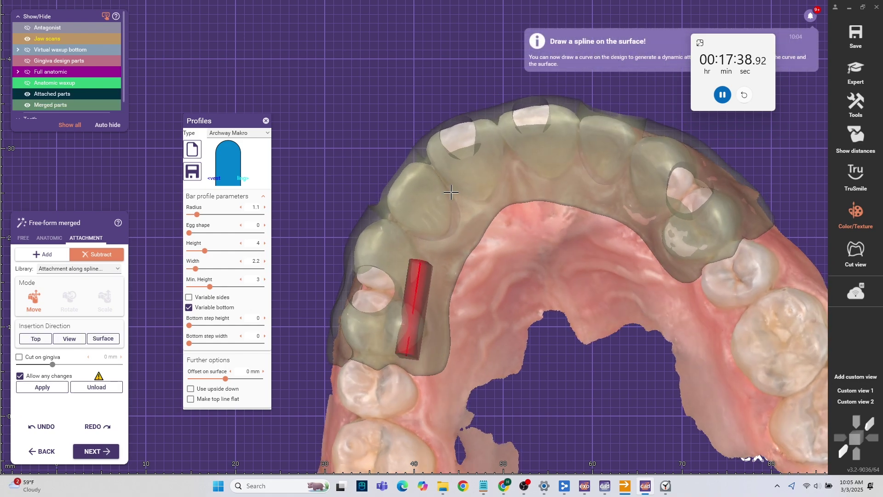
left_click(458, 184)
left_click(563, 168)
left_click(640, 204)
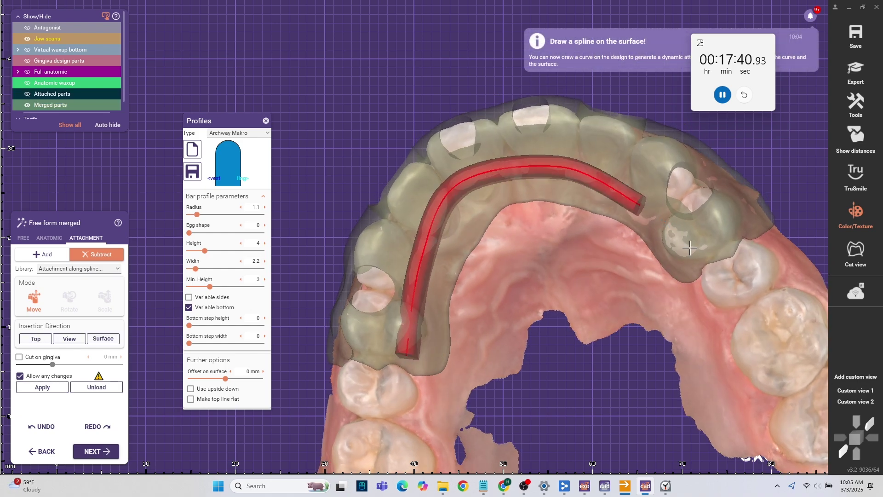
left_click(706, 264)
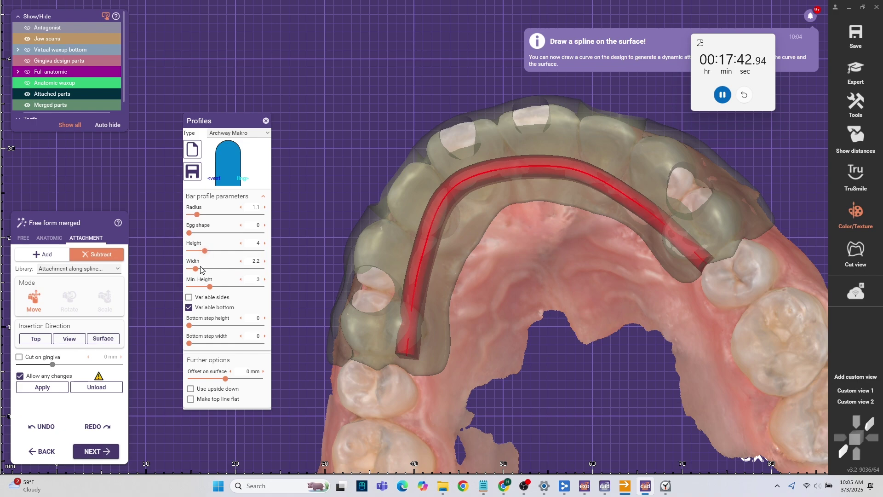
left_click_drag(197, 271, 210, 270)
Adjust the spline's path along the front of the arch and check how the widened bar follows the guide's palatal surface
right_click_drag(402, 340, 409, 261)
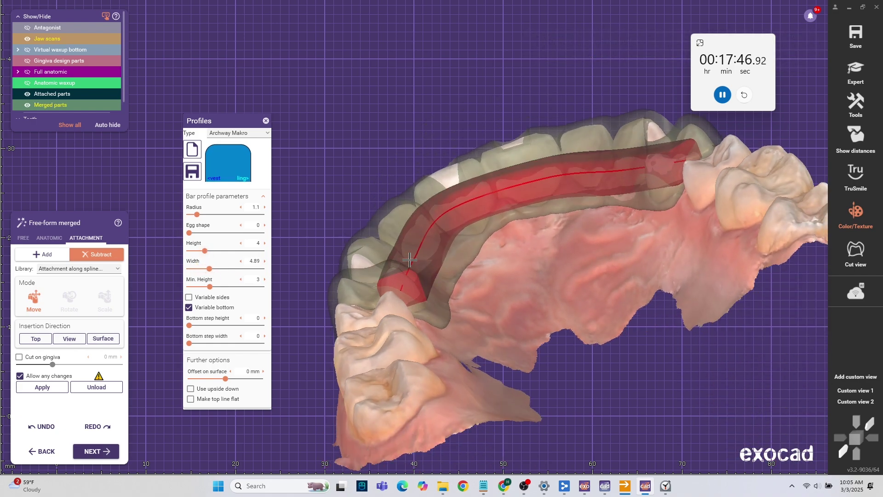
scroll(410, 267, "up", 5)
left_click_drag(431, 272, 458, 300)
right_click_drag(457, 301, 444, 310)
scroll(458, 300, "down", 8)
scroll(443, 310, "up", 8)
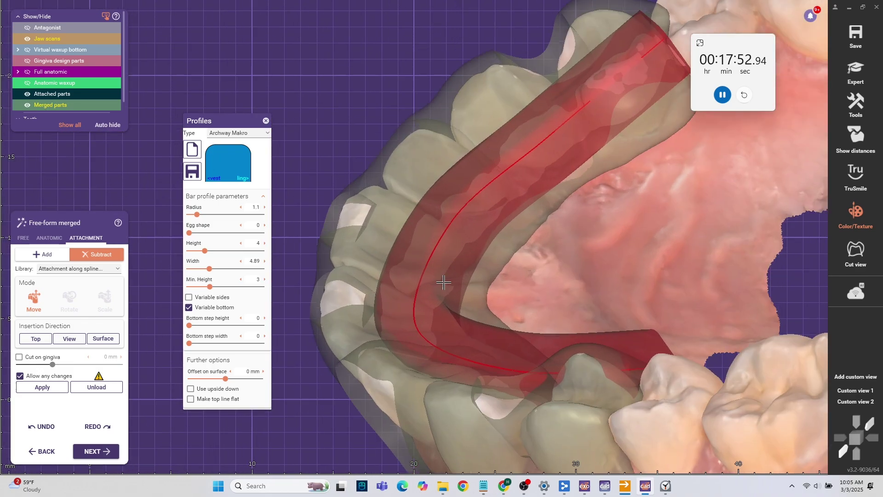
scroll(423, 313, "down", 6)
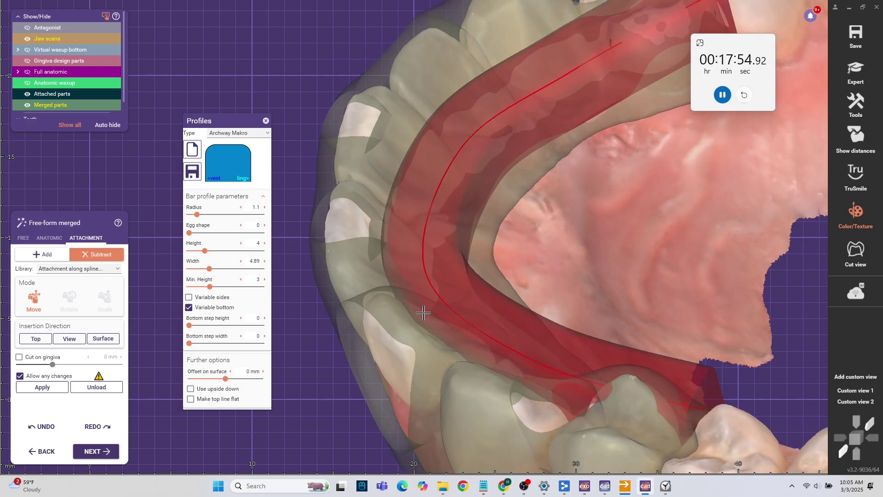
scroll(441, 248, "up", 6)
scroll(441, 248, "up", 3)
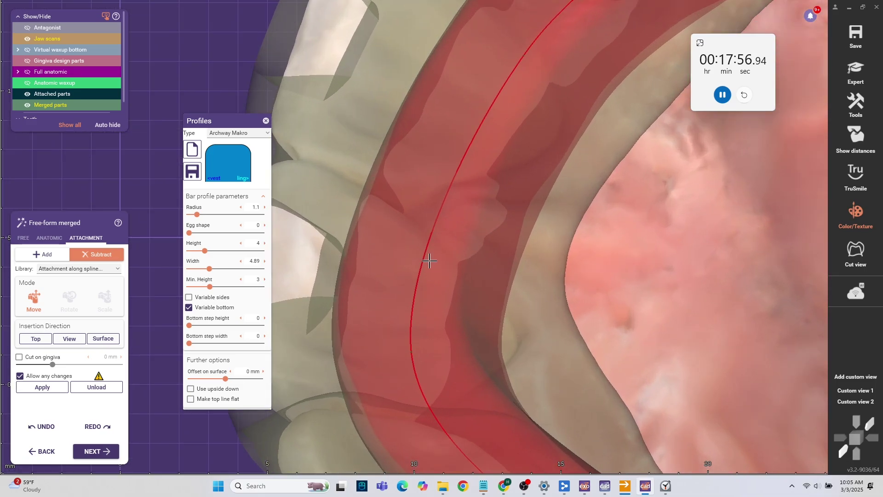
scroll(436, 181, "down", 3)
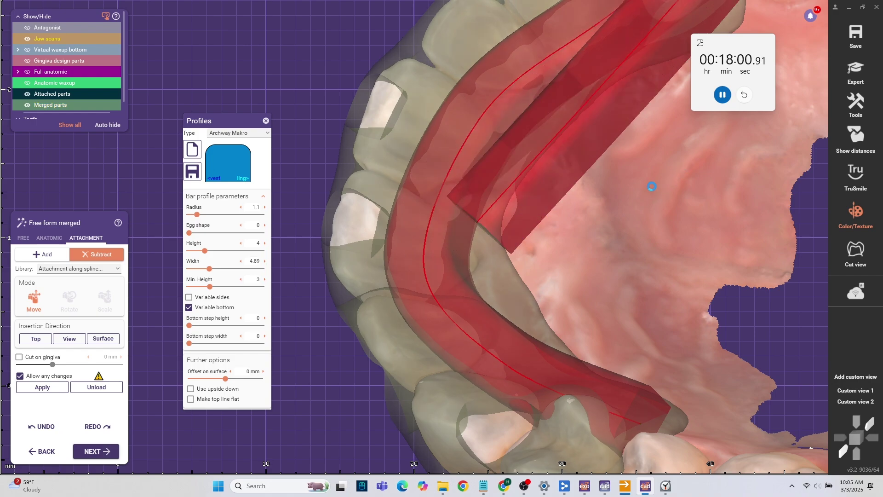
Try to reposition the stray spline point near the premolar end of the bar, and undo the change
scroll(652, 186, "down", 4)
middle_click_drag(642, 207, 463, 260)
scroll(463, 261, "up", 3)
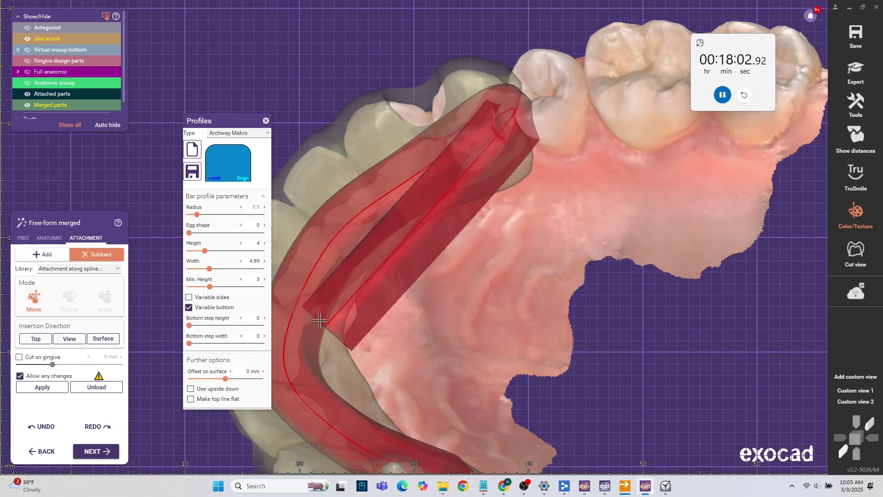
left_click_drag(489, 192, 514, 144)
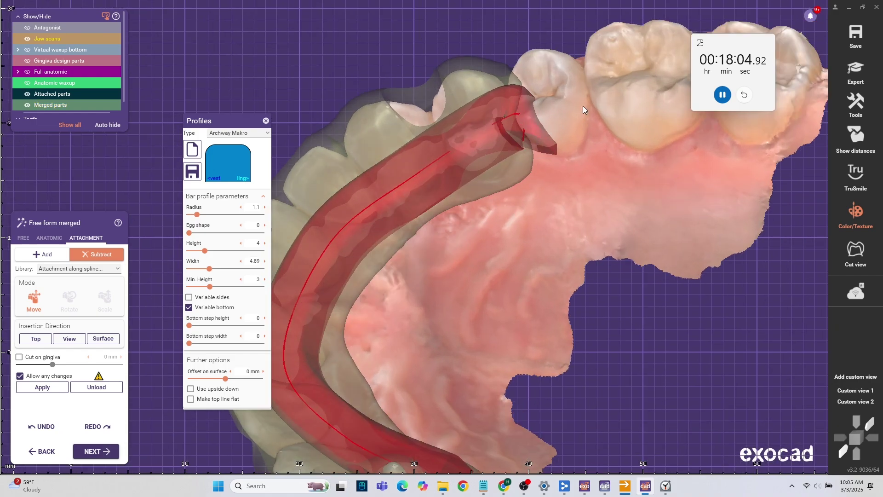
scroll(545, 147, "up", 5)
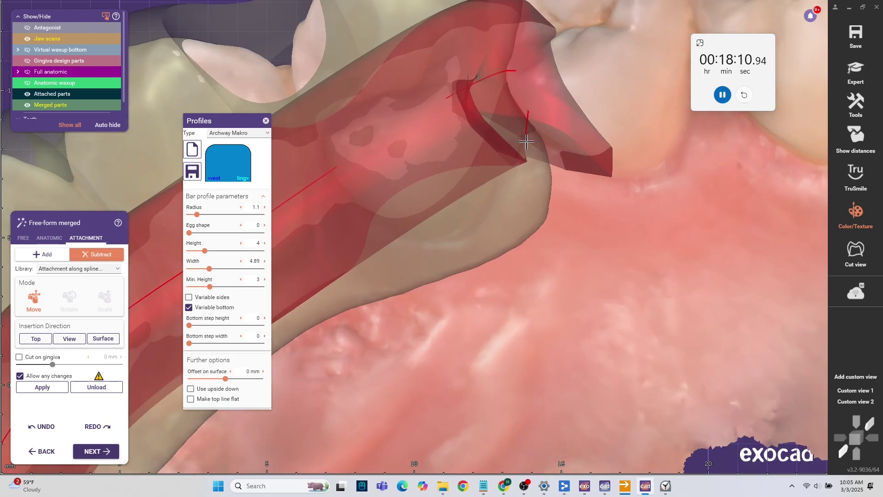
key("ctrl+z")
scroll(493, 169, "down", 8)
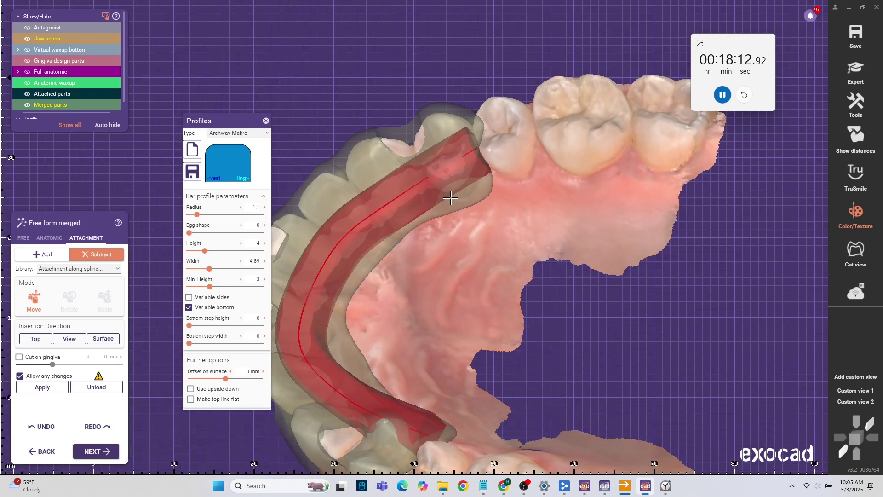
Reshape the spline behind the front teeth by moving its points, and delete the surplus point that kinks the bar
scroll(421, 183, "up", 6)
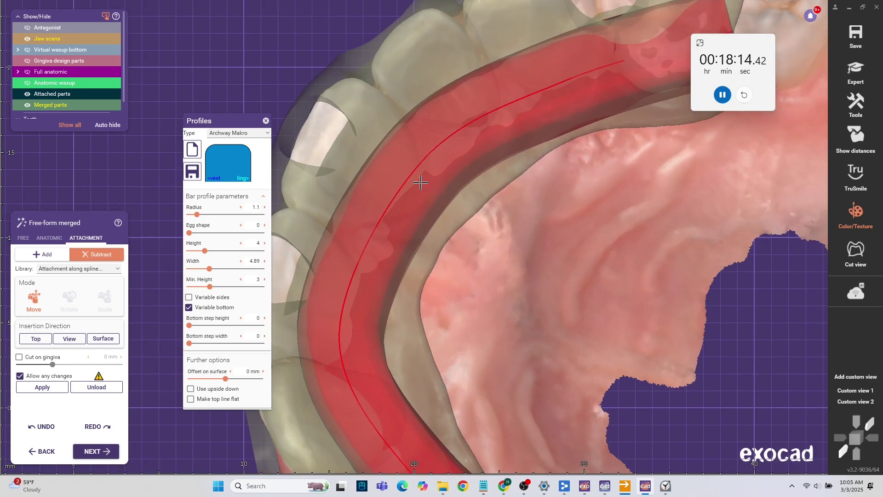
mouse_move(420, 184)
right_mouse_down()
mouse_move(409, 178)
mouse_move(408, 196)
right_mouse_up()
left_click_drag(427, 168, 414, 148)
scroll(414, 149, "down", 8)
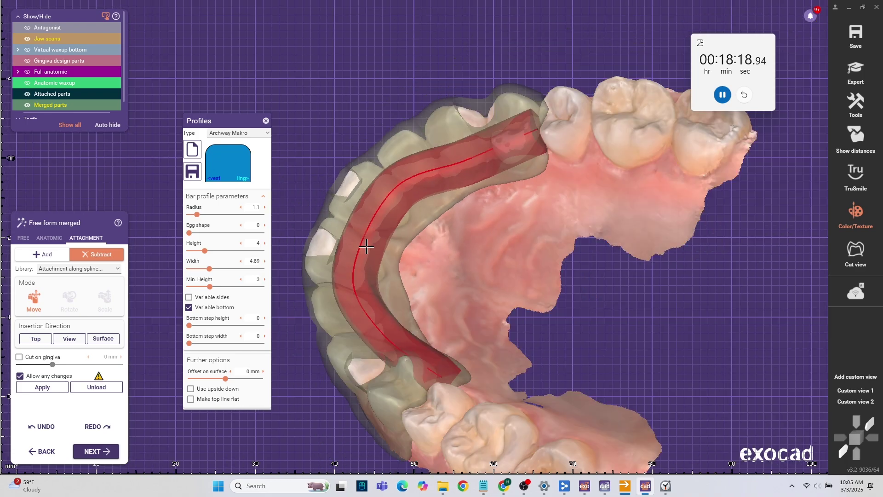
scroll(356, 204, "up", 10)
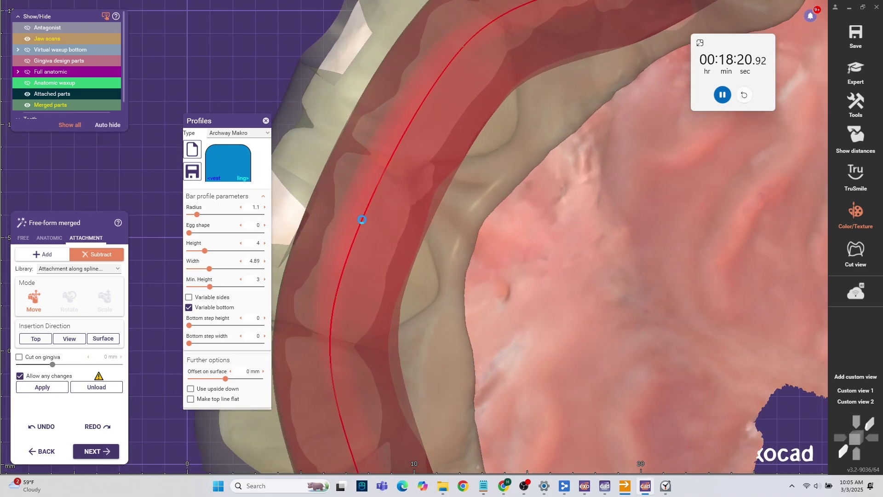
left_click_drag(362, 219, 375, 225)
left_click_drag(340, 269, 352, 276)
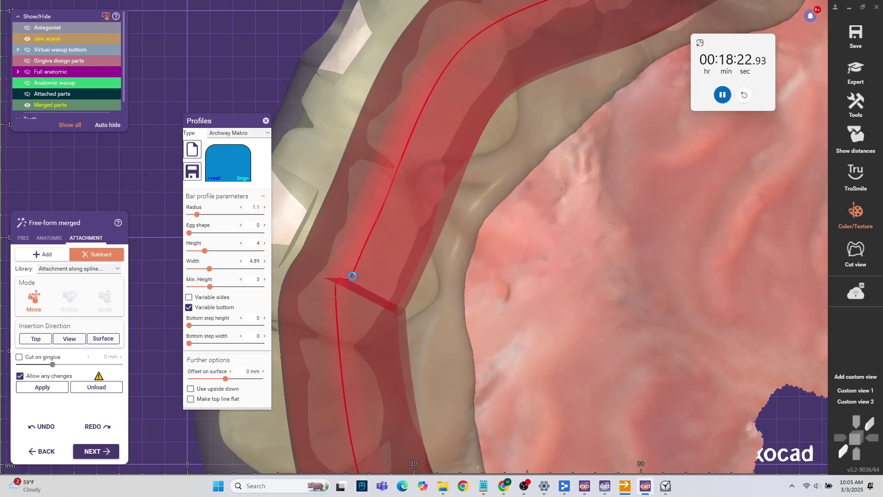
key("Delete")
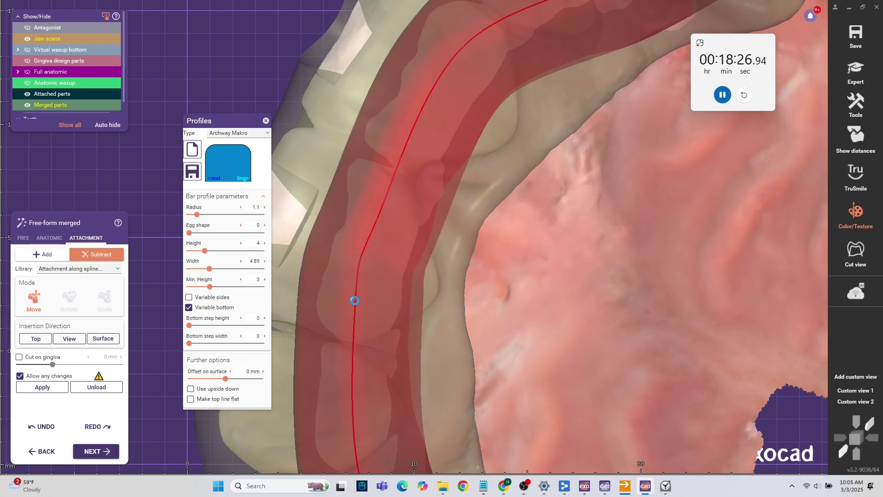
Shorten the bar to the anterior region by deleting the spline's end points at both premolars
scroll(355, 301, "down", 5)
mouse_move(389, 309)
right_mouse_down()
mouse_move(390, 321)
mouse_move(387, 310)
right_mouse_up()
scroll(583, 203, "up", 4)
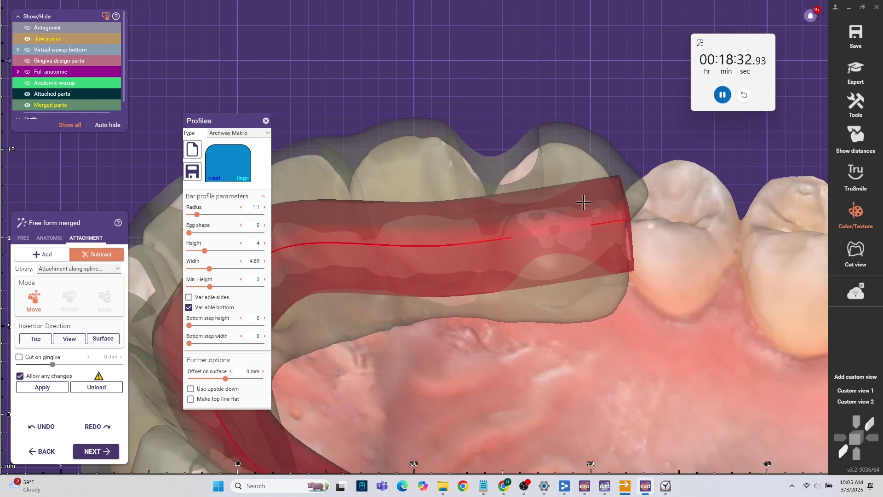
scroll(584, 203, "up", 2)
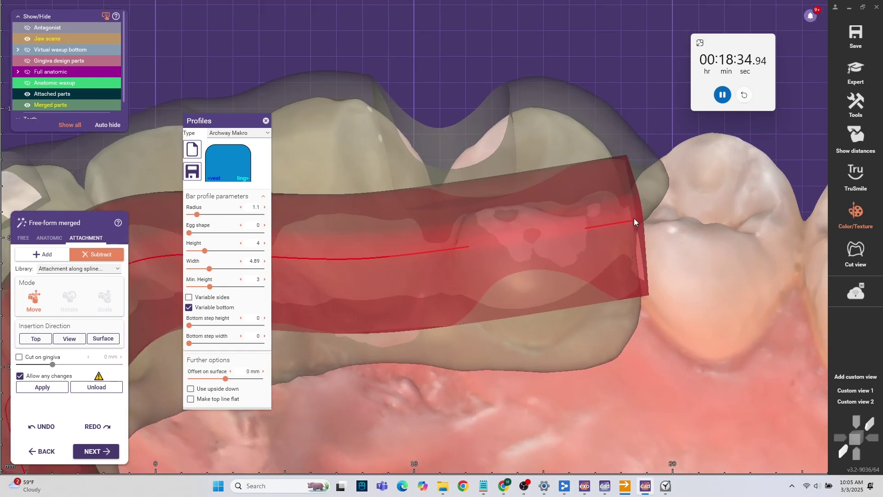
key("Delete")
scroll(435, 275, "down", 7)
right_click_drag(404, 369, 394, 372)
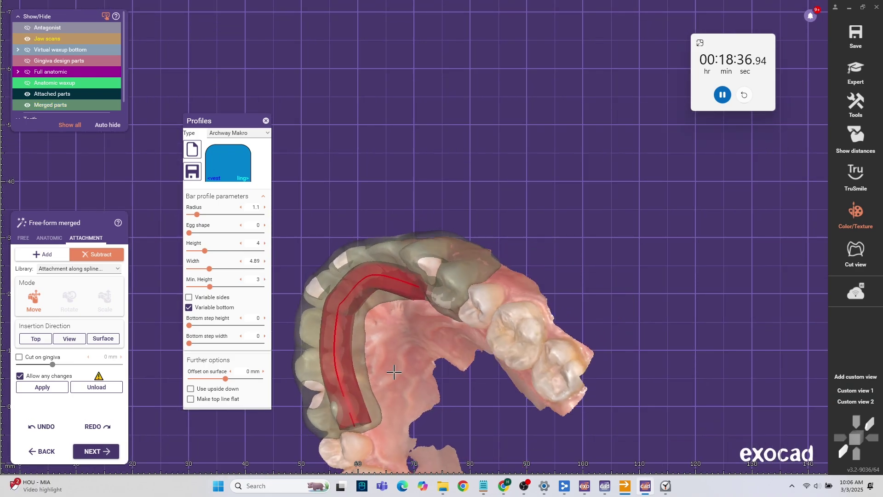
scroll(384, 380, "up", 3)
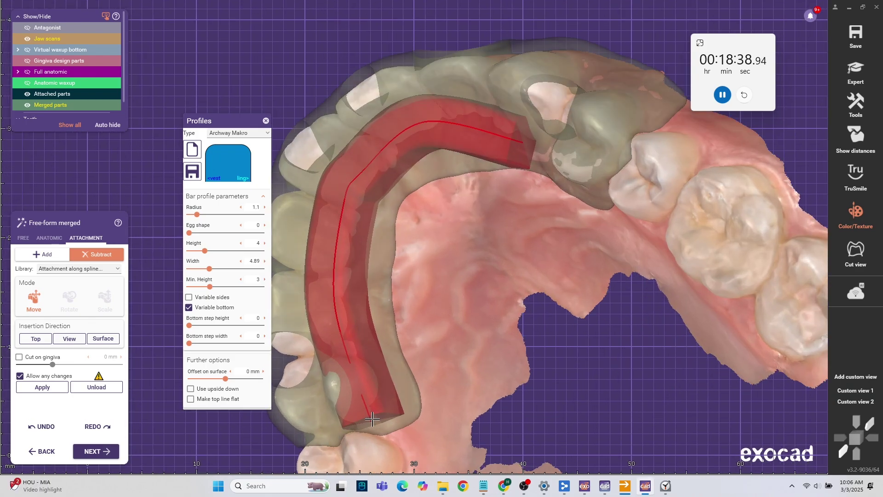
key("Delete")
Shift the shortened bar slightly across the palatal side of the guide and check its position from several angles
right_click_drag(373, 419, 365, 407)
scroll(326, 293, "up", 3)
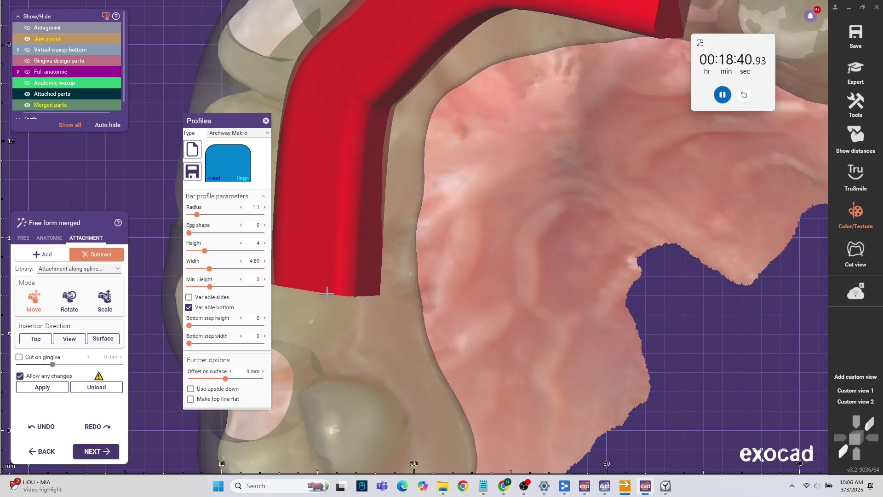
left_click_drag(326, 294, 332, 303)
scroll(331, 304, "down", 3)
right_click_drag(463, 299, 370, 156)
scroll(371, 143, "up", 4)
right_click_drag(350, 237, 333, 270)
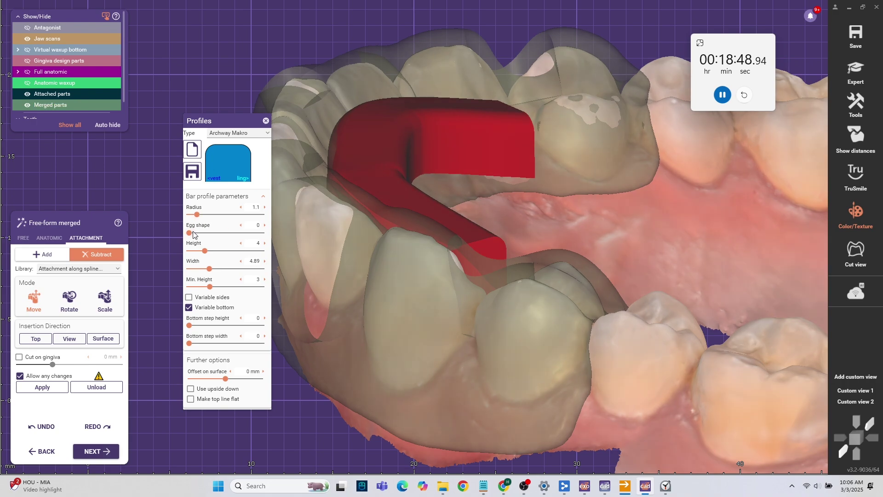
Set the bar profile's Radius to 0.79 and Height to 7.04, keeping Egg shape at 0
left_click_drag(190, 232, 216, 233)
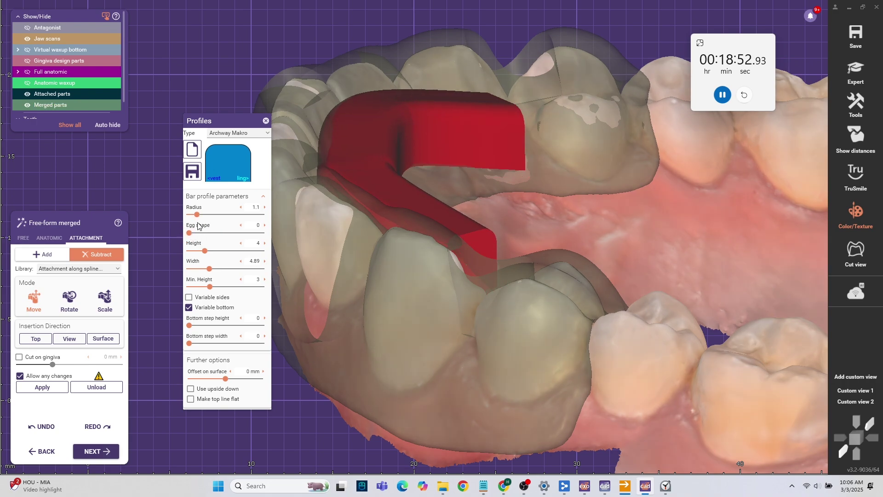
mouse_move(196, 214)
left_mouse_down()
mouse_move(204, 216)
mouse_move(195, 215)
left_mouse_up()
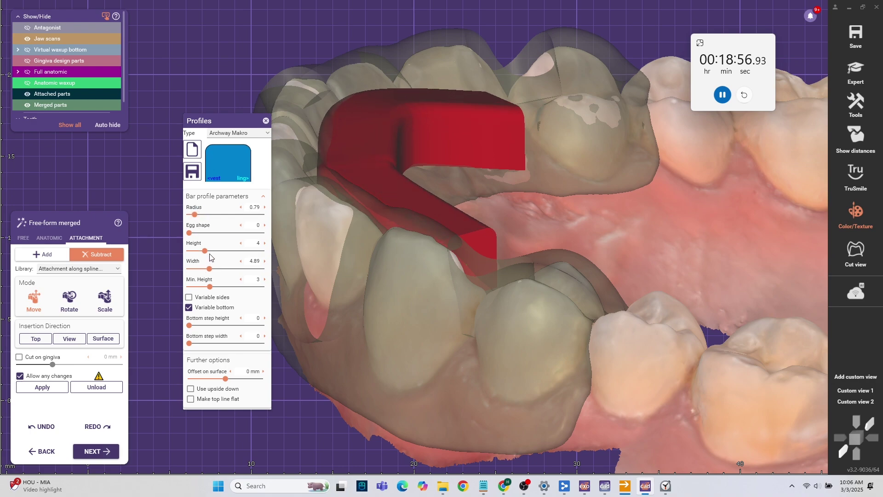
left_click_drag(209, 251, 221, 250)
Hide the jaw scans, check the bar's depth through the guide, and apply the palatal subtraction
right_click_drag(377, 257, 591, 288)
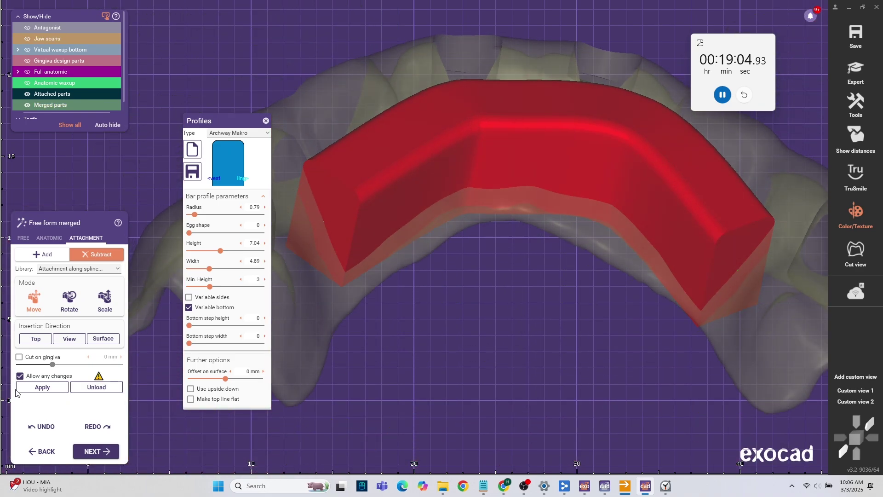
right_click_drag(423, 273, 439, 270)
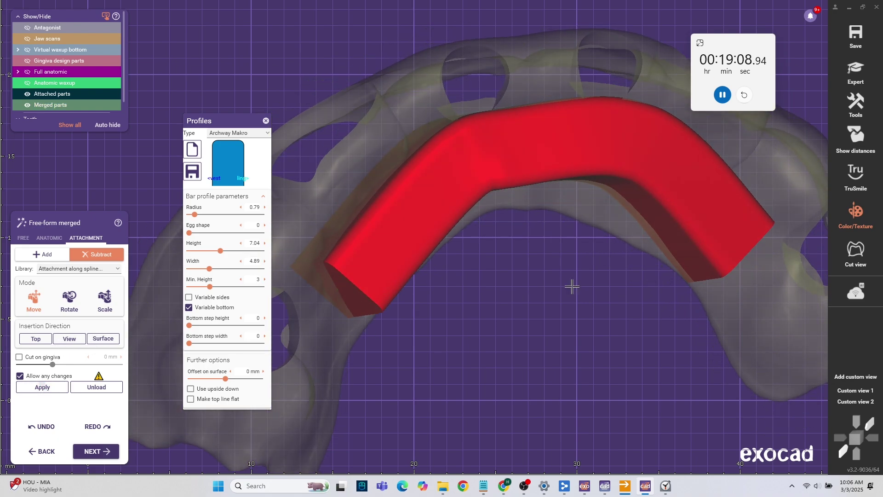
right_click_drag(590, 207, 571, 227)
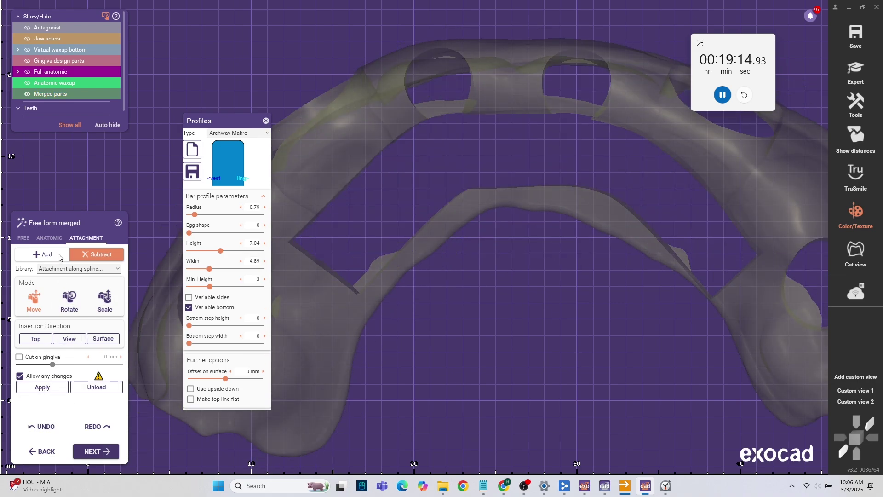
Finish the free-form stage of the merged guide and continue in Expert mode
left_click(94, 452)
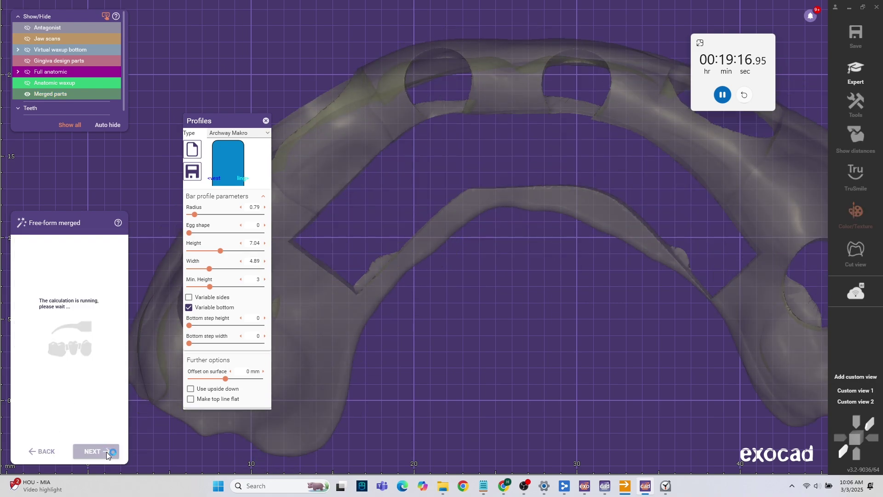
left_click(506, 283)
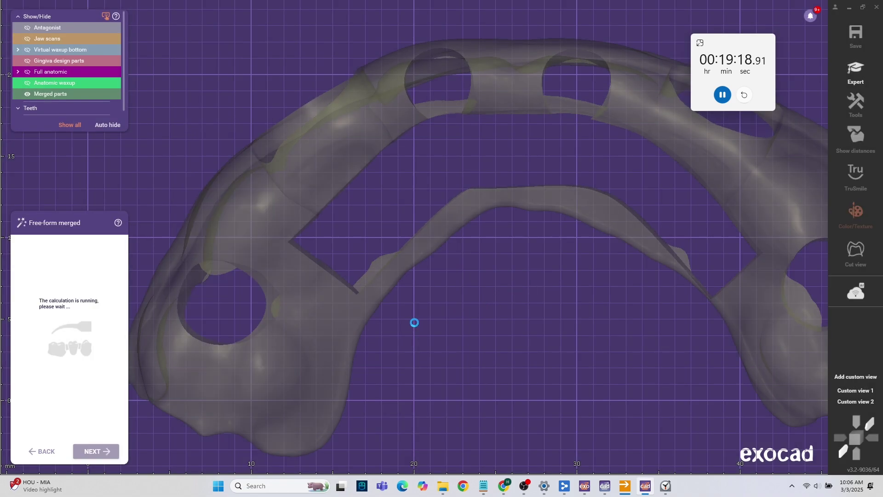
right_click(404, 291)
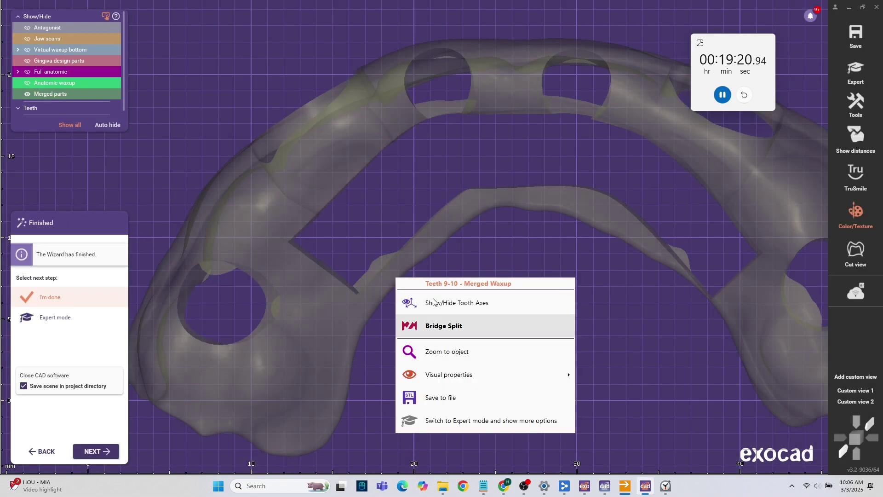
left_click(83, 322)
left_click(94, 451)
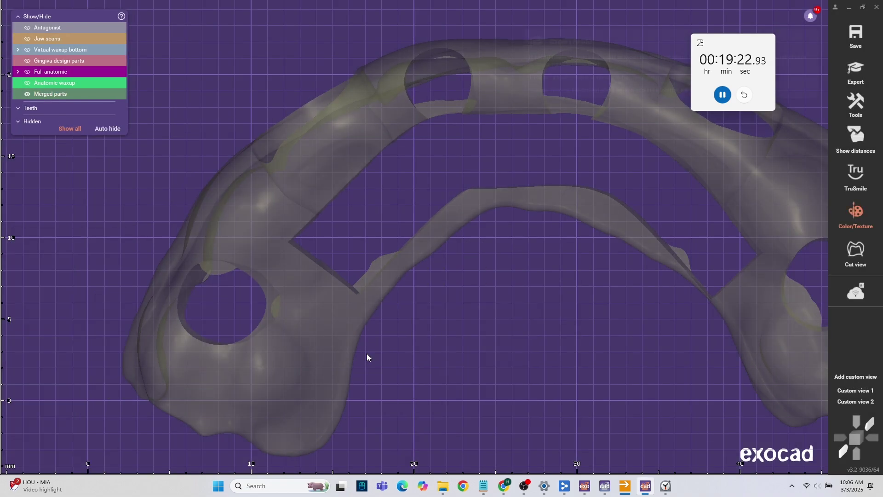
Open the merged guide in the 3D Data Editor and delete the thin palatal strip left between the two premolar areas
right_click(394, 271)
left_click(419, 266)
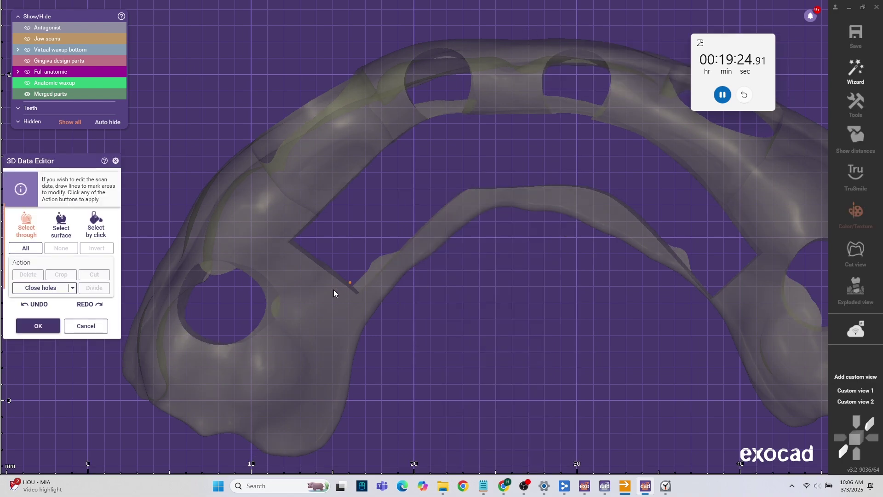
scroll(364, 271, "down", 1)
scroll(356, 273, "up", 6)
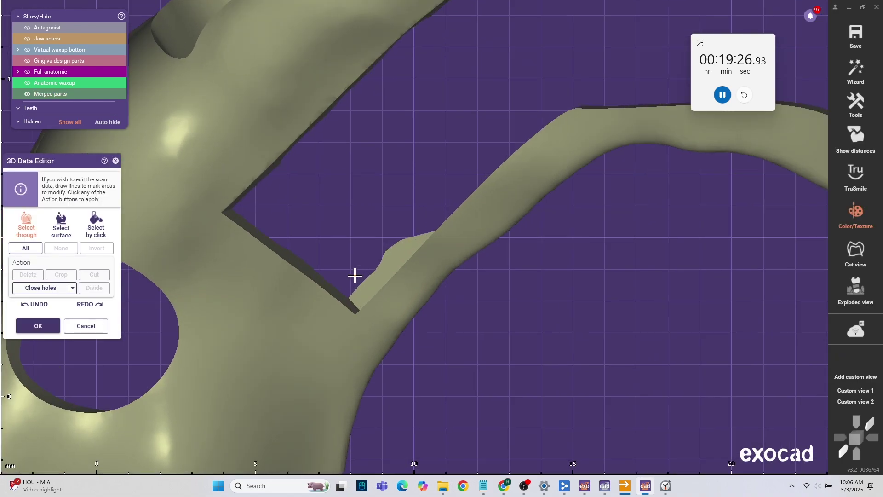
scroll(340, 292, "down", 8)
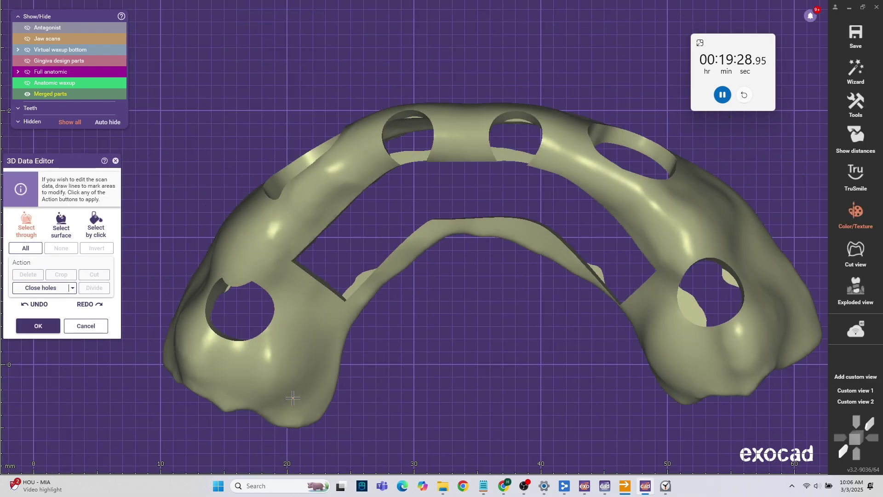
right_click_drag(294, 398, 301, 391)
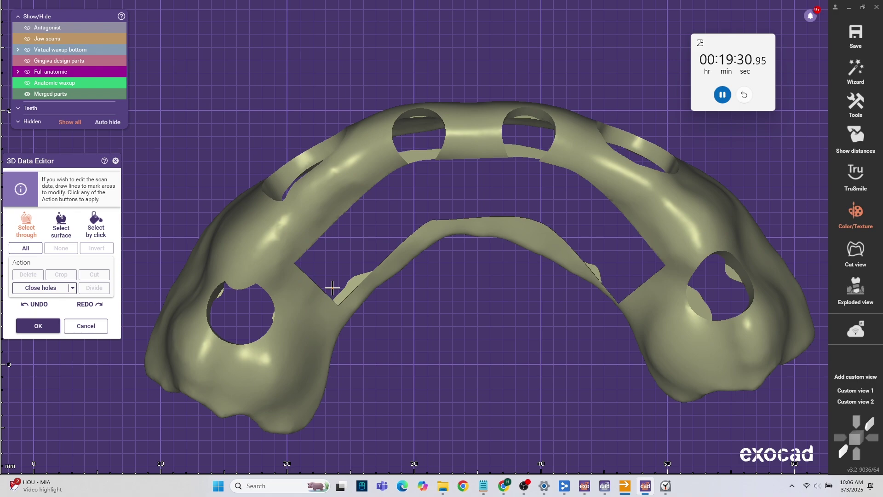
mouse_move(333, 288)
right_mouse_down()
mouse_move(343, 285)
mouse_move(324, 281)
right_mouse_up()
left_click(329, 281)
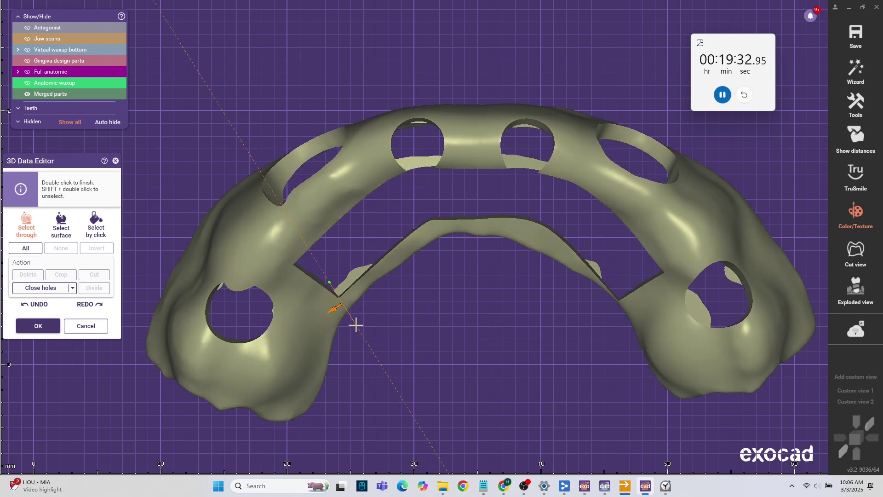
left_click(609, 313)
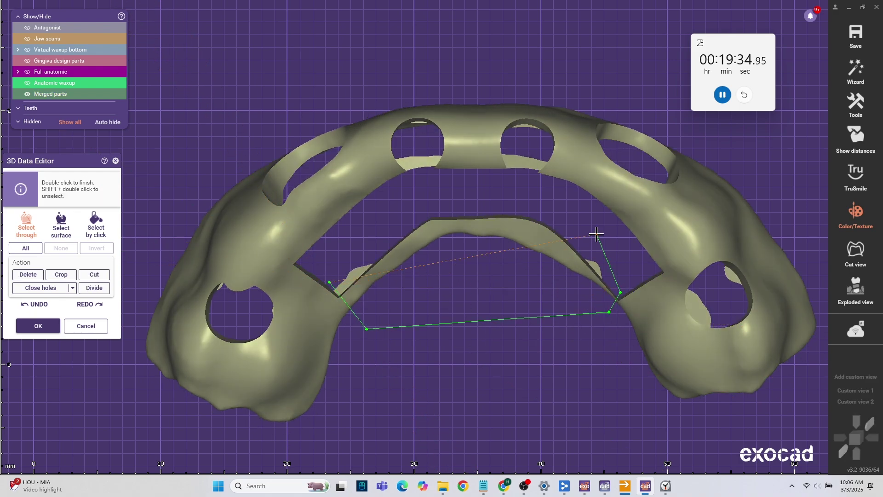
double_click(450, 189)
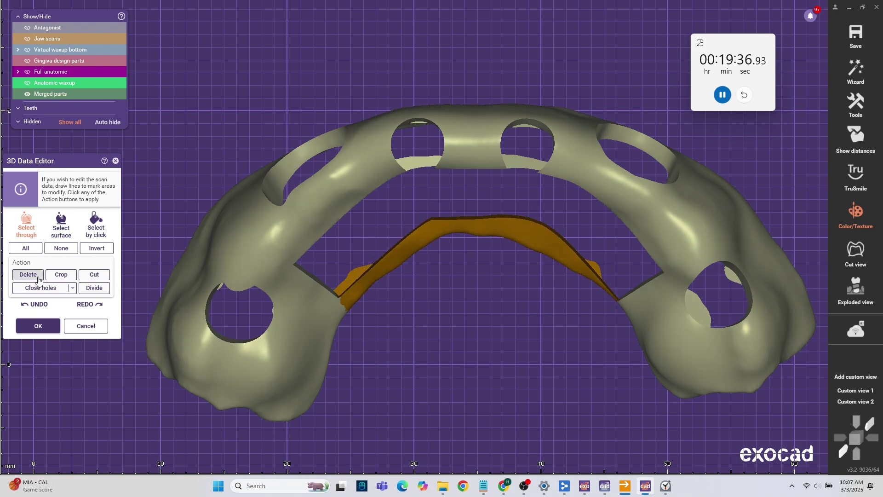
left_click(65, 279)
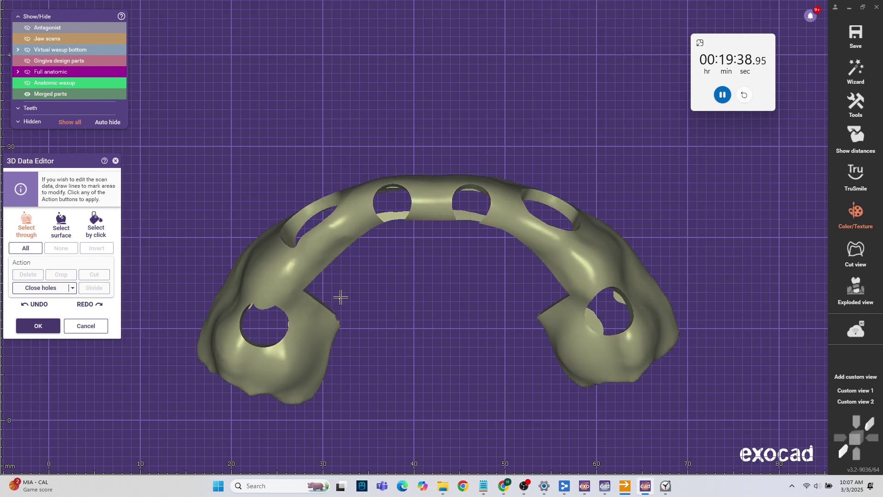
Mark both cut ends of the guide where the palatal strip was removed and close the holes there
left_click(348, 286)
left_click(312, 331)
left_click(317, 335)
left_click(513, 363)
left_click(522, 361)
left_click(562, 331)
left_click(564, 324)
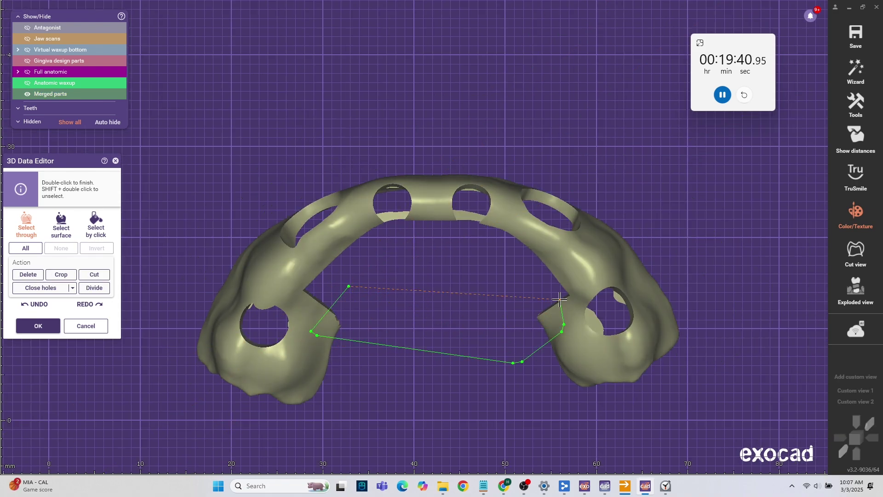
double_click(492, 277)
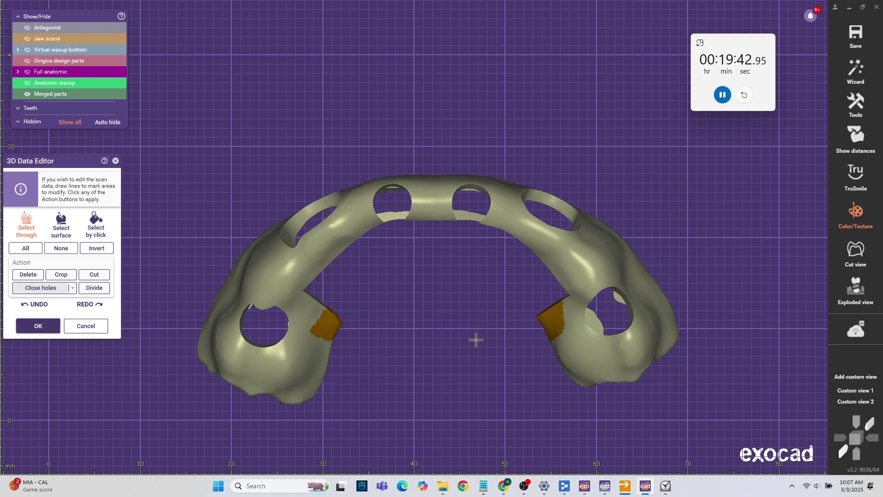
Check the guide from several angles against the displayed jaw scans and save the mesh modifications
right_click_drag(476, 340, 477, 345)
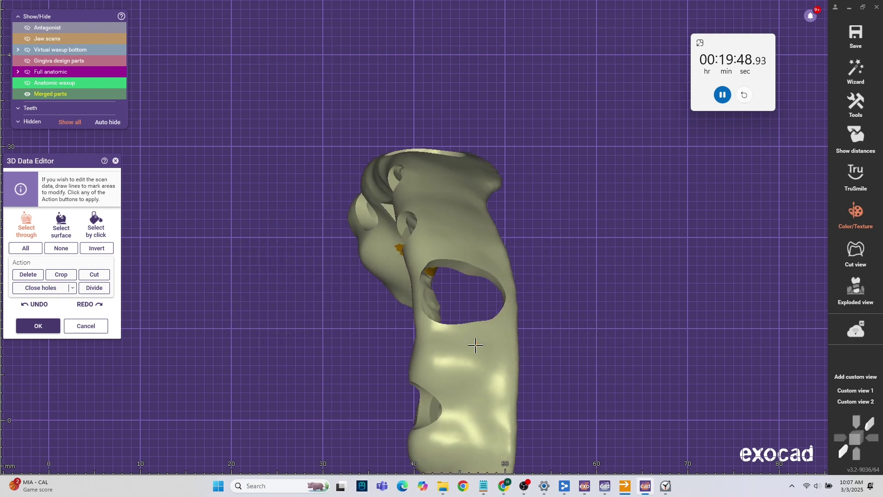
right_click_drag(476, 345, 477, 343)
key("ctrl+j")
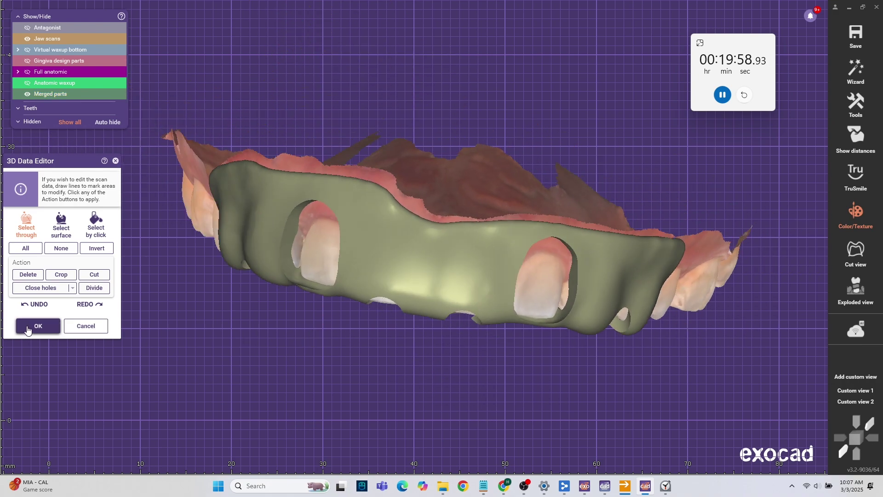
left_click(27, 325)
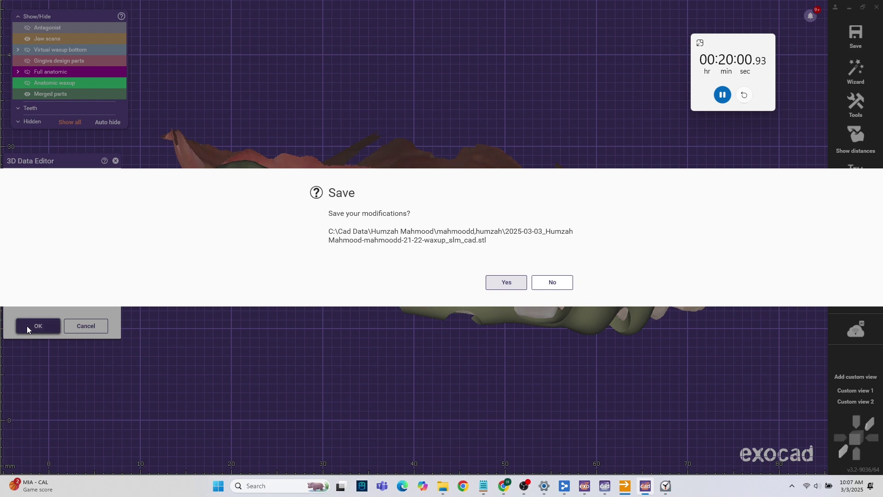
left_click(508, 281)
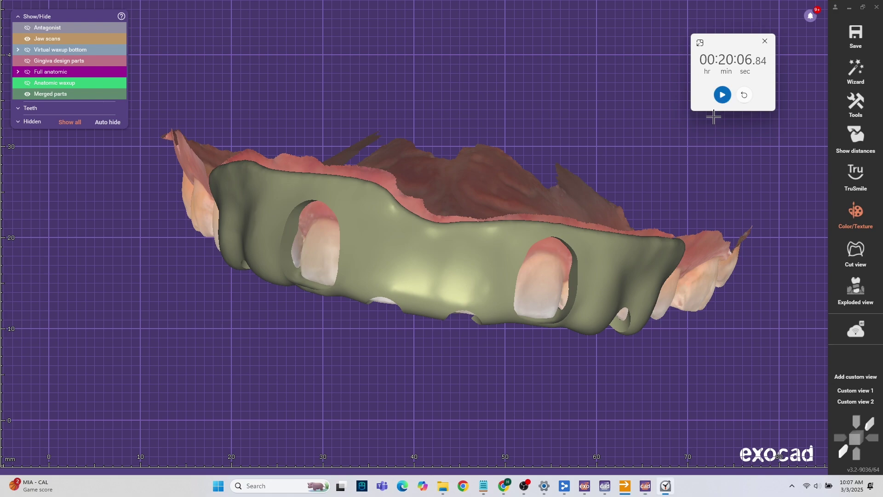
left_click(524, 491)
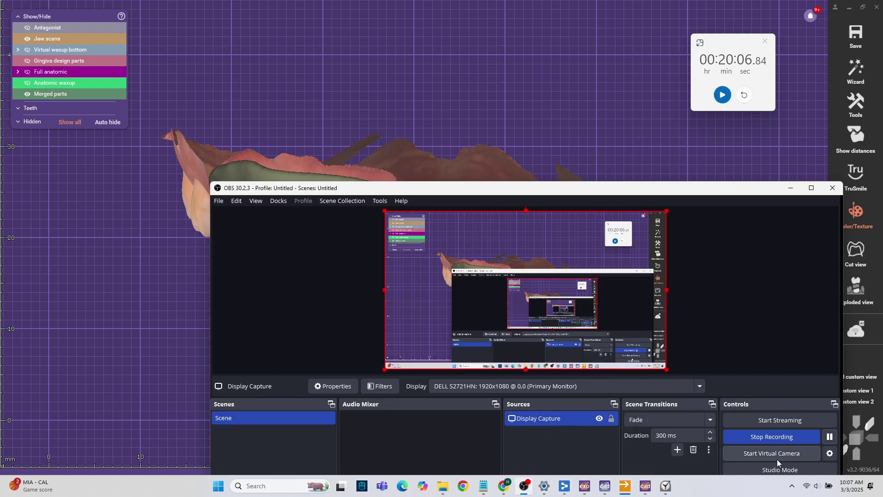